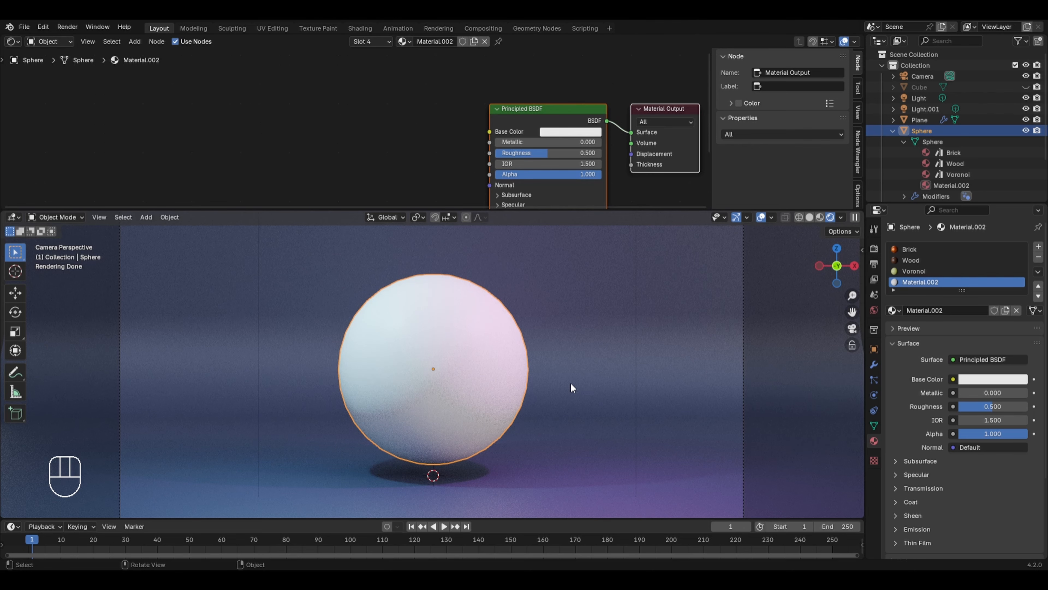
Insert a Mix Shader node on the link between the Principled BSDF and the Material Output.
scroll(465, 148, down, 2)
middle_drag(464, 148, 399, 119)
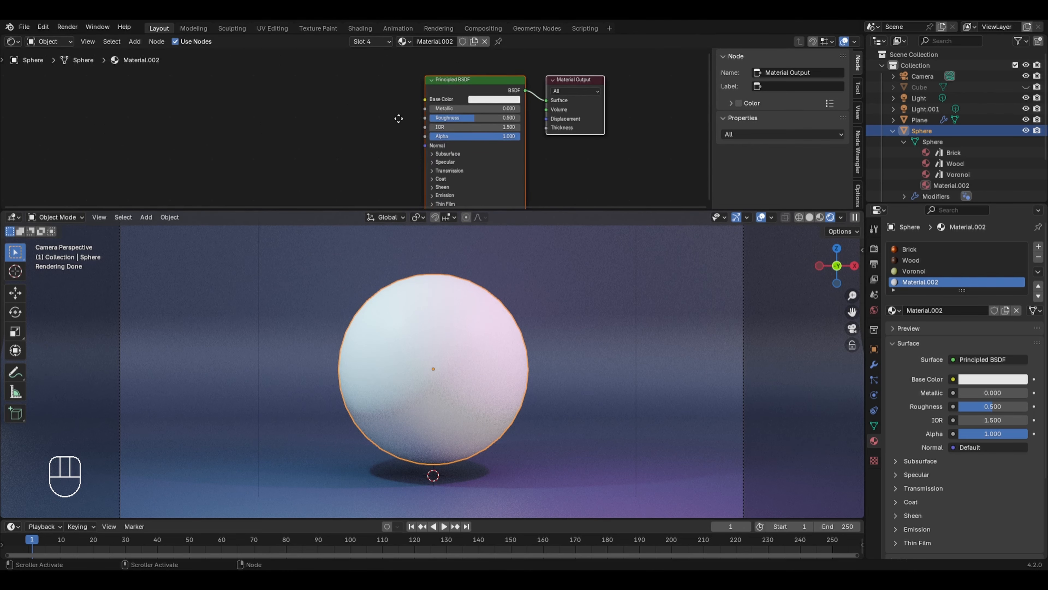
drag(590, 79, 658, 86)
key(shift+a)
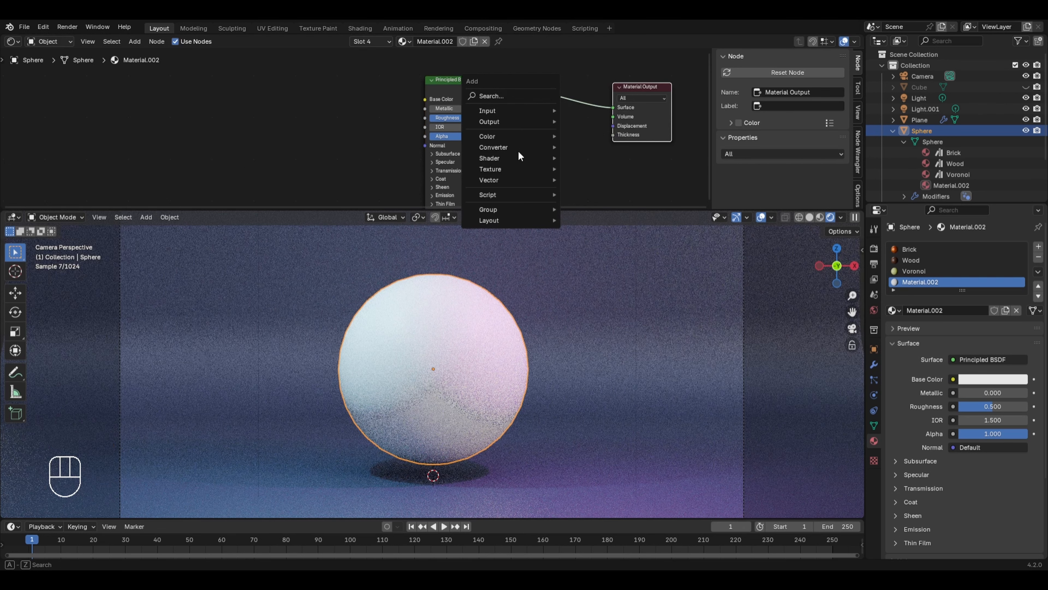
mouse_move(505, 157)
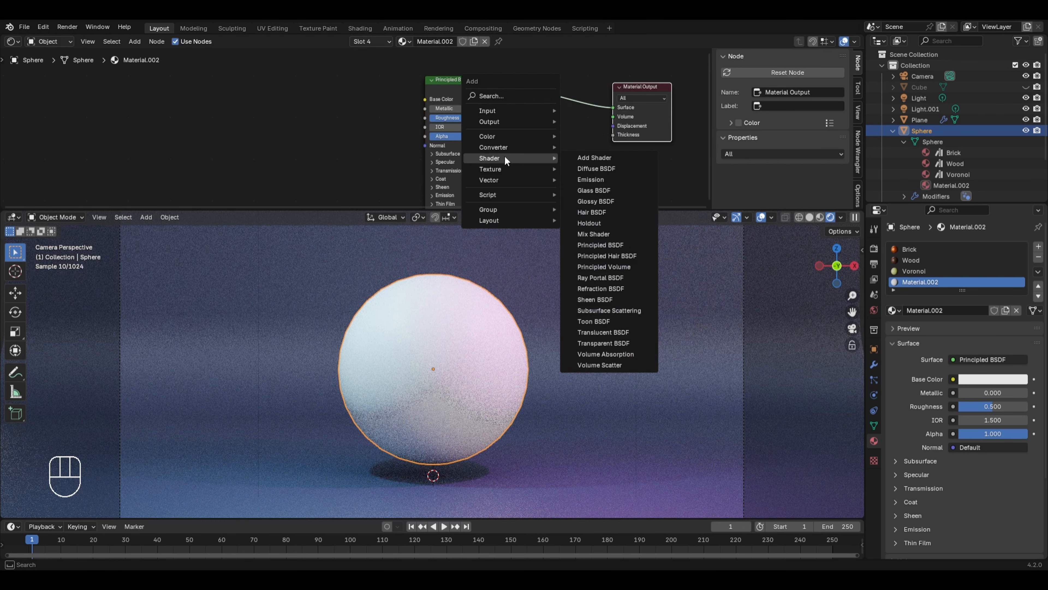
click(589, 233)
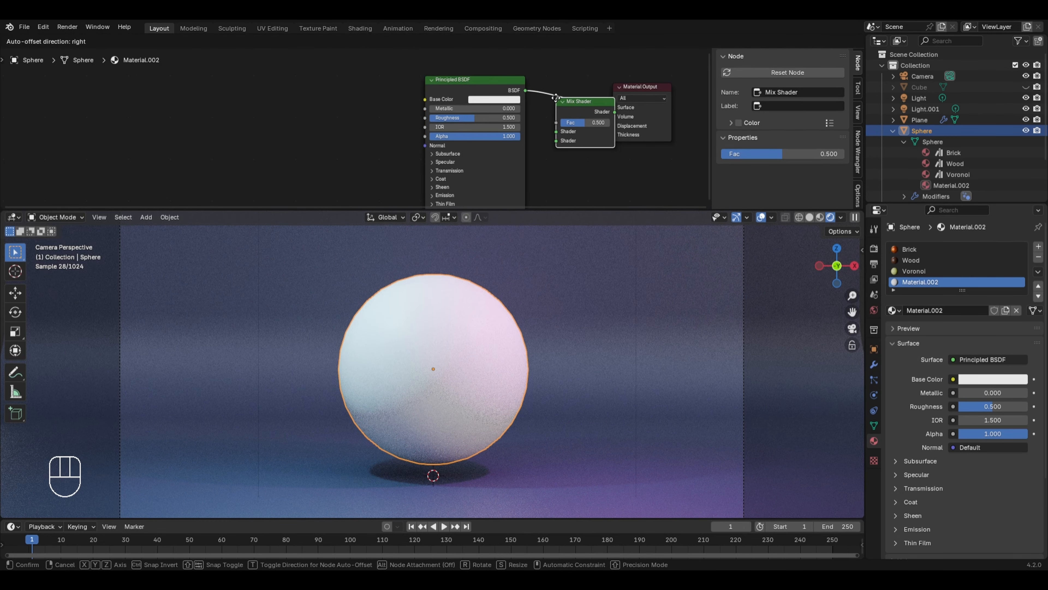
click(556, 98)
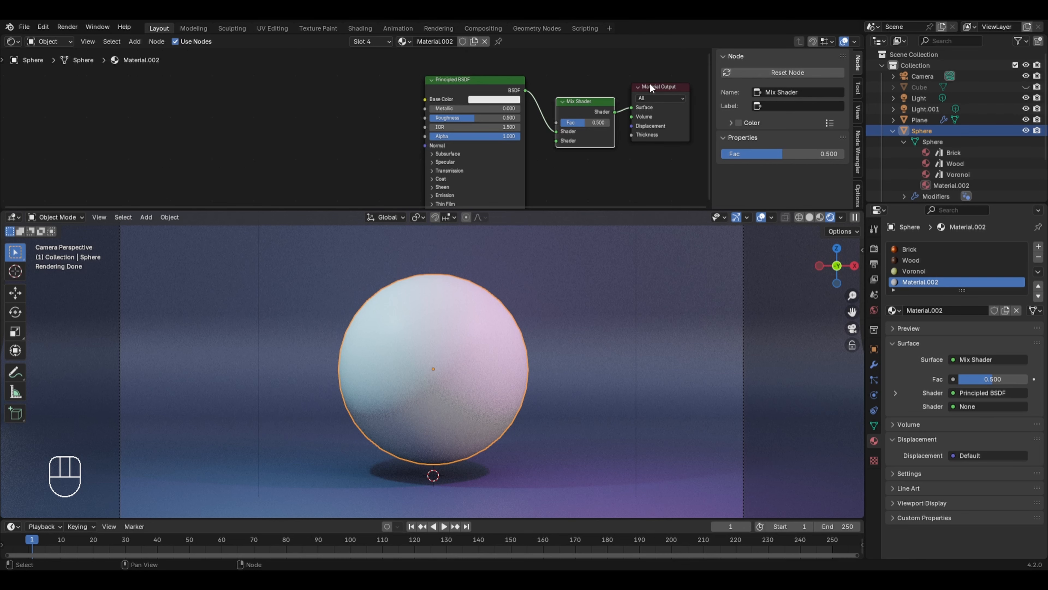
Set the Principled BSDF's base color to a saturated blue.
click(516, 99)
drag(534, 125, 541, 127)
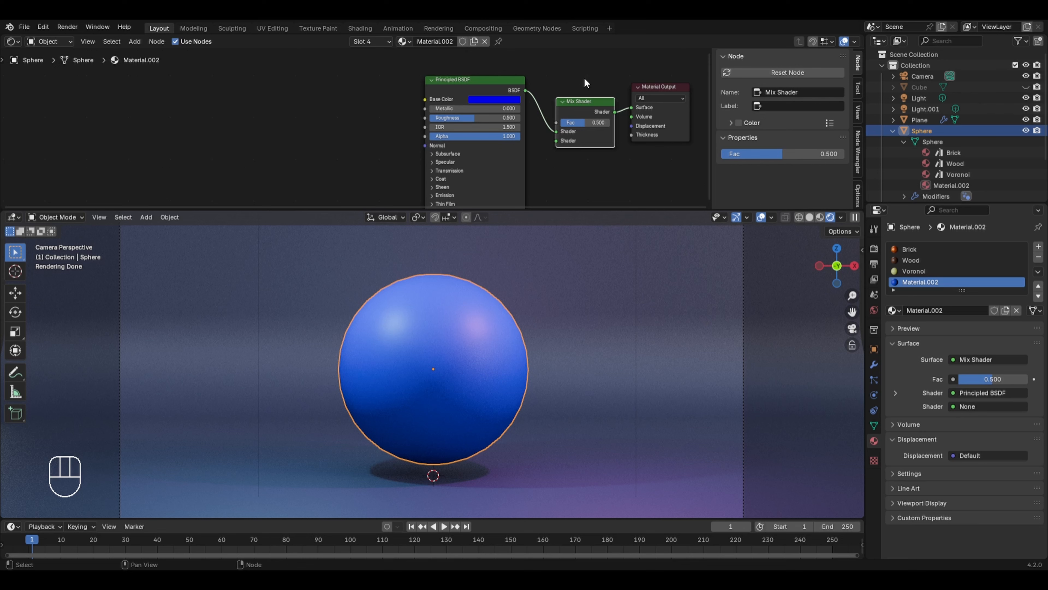
Duplicate the blue Principled BSDF node and give the copy a red base color and a roughness of 0.
scroll(562, 71, up, 2)
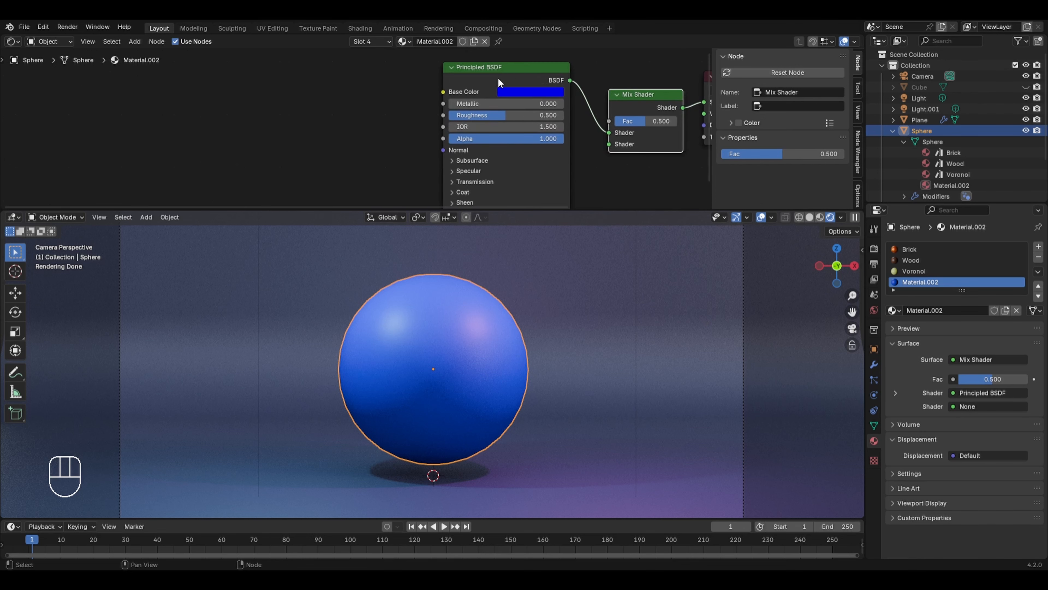
click(487, 73)
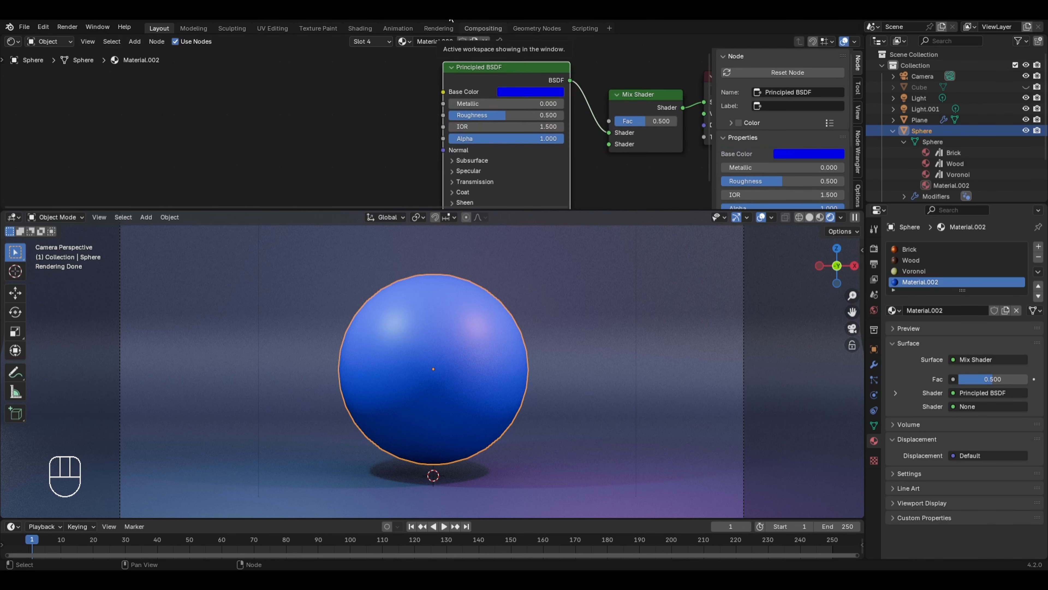
key(shift+d)
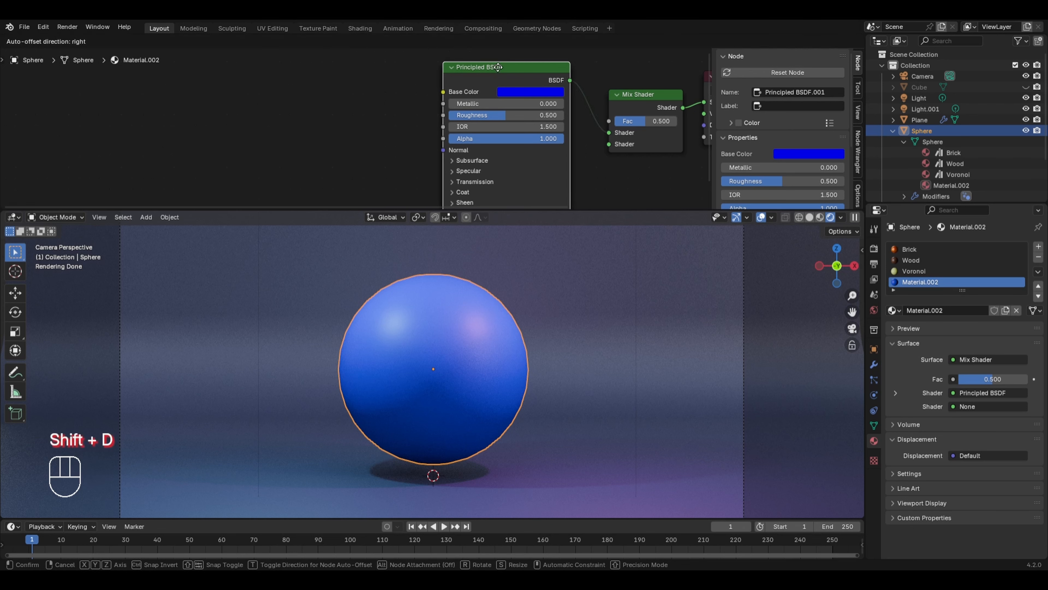
click(371, 73)
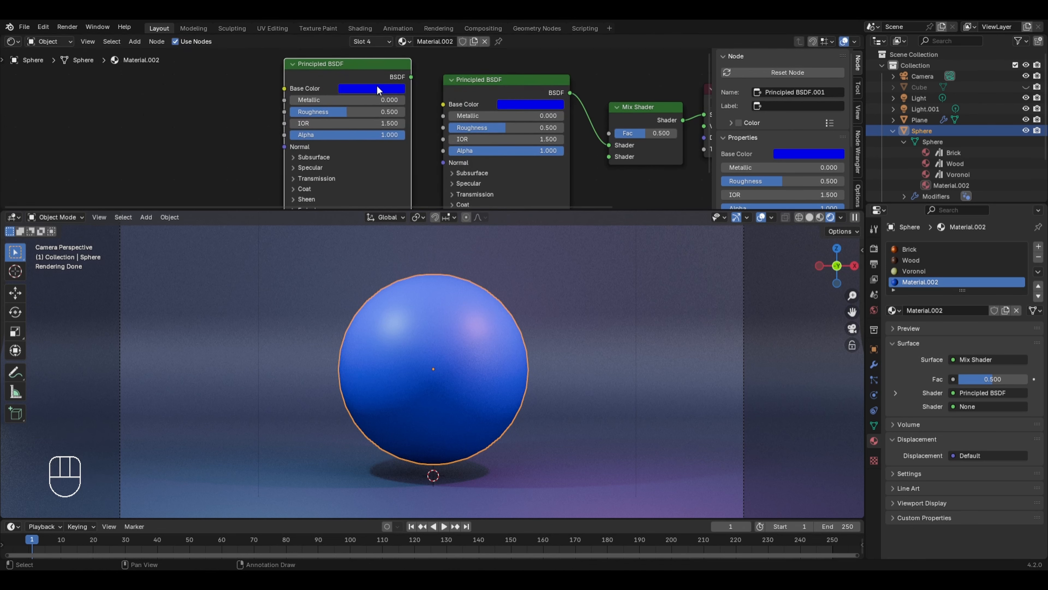
click(377, 86)
click(403, 188)
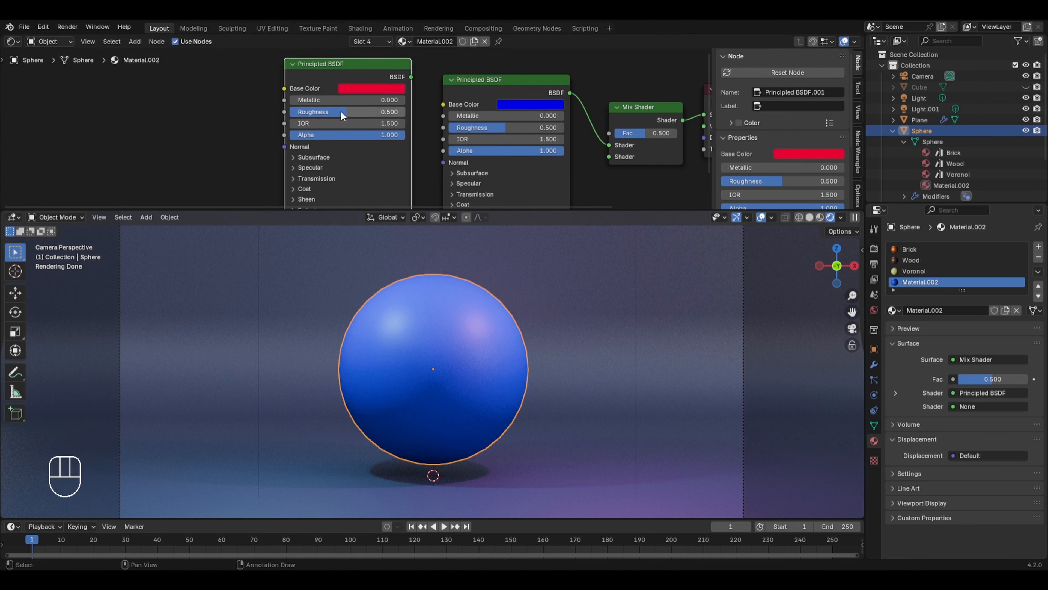
drag(341, 112, 289, 112)
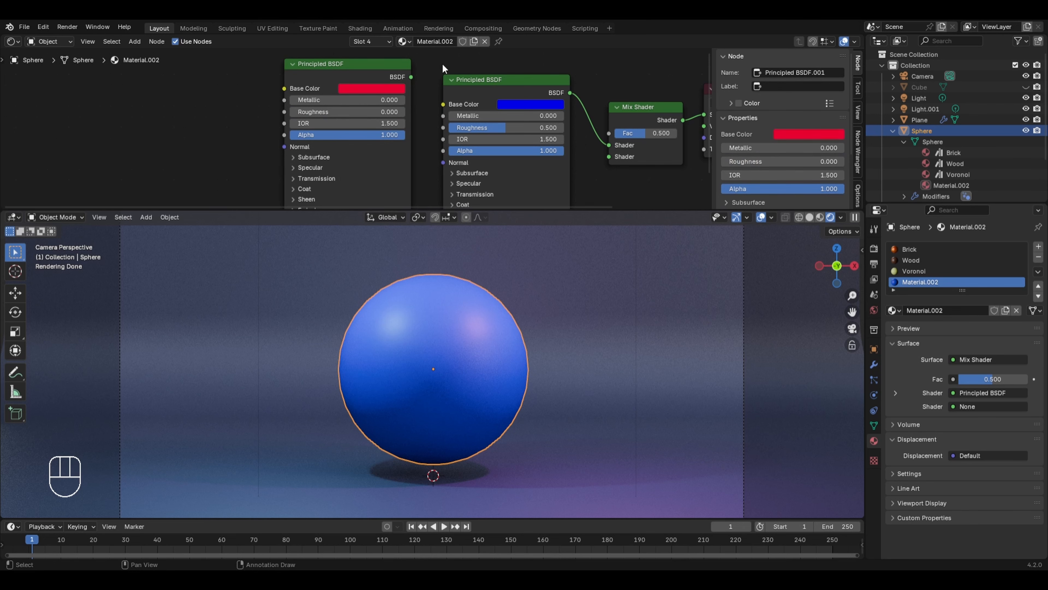
Connect the red Principled BSDF to the Mix Shader's second shader input and inspect the blended sphere up close.
drag(412, 76, 604, 156)
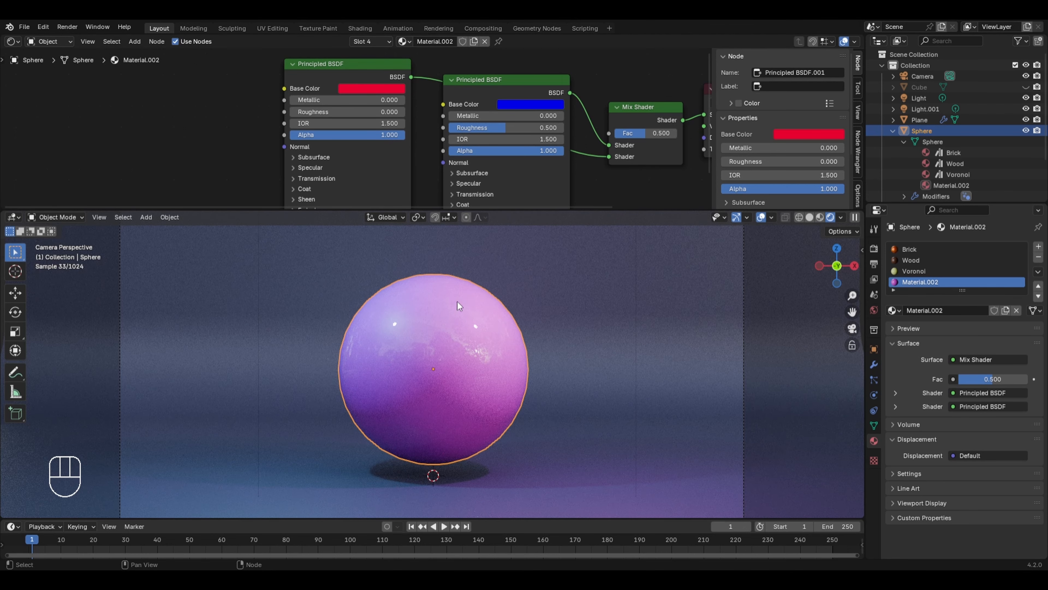
middle_drag(448, 330, 488, 348)
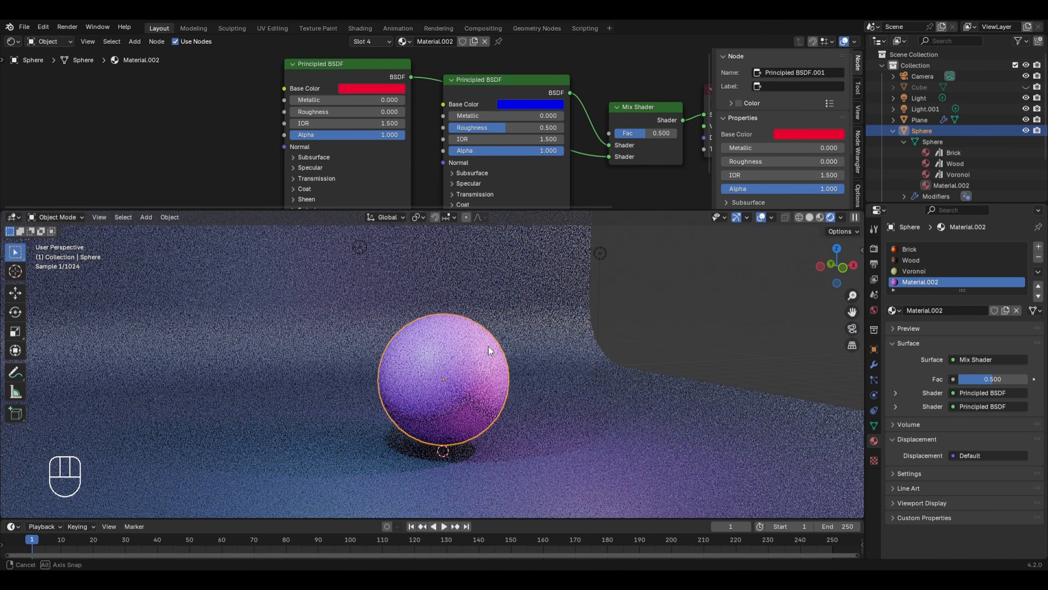
scroll(547, 307, up, 2)
middle_drag(648, 168, 590, 170)
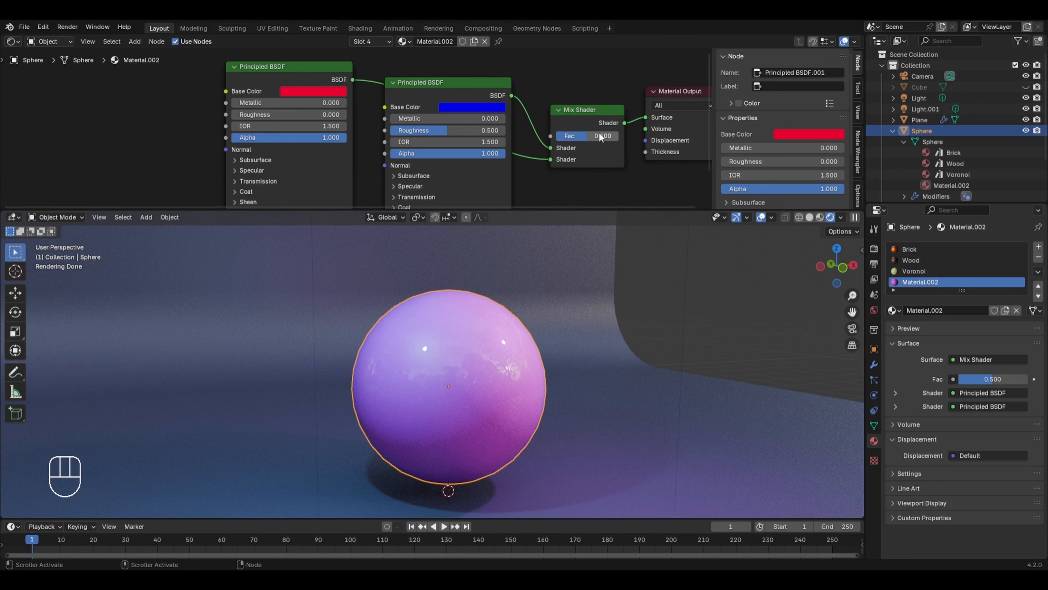
Try Mix Shader factors of 0, about 0.225 and about 0.758 to compare the blue and red shaders.
drag(599, 132, 549, 131)
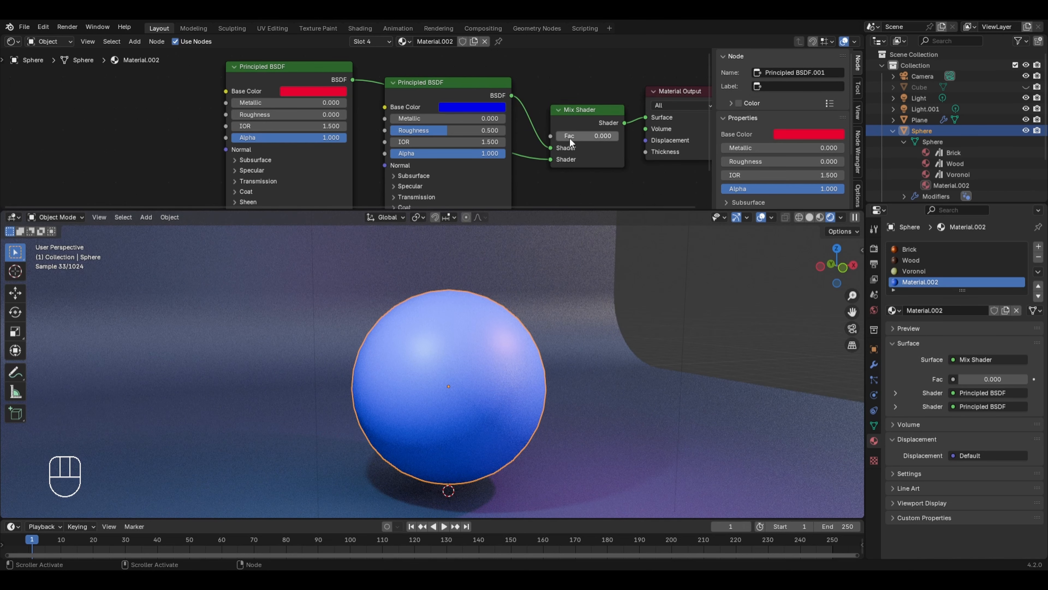
drag(588, 136, 607, 135)
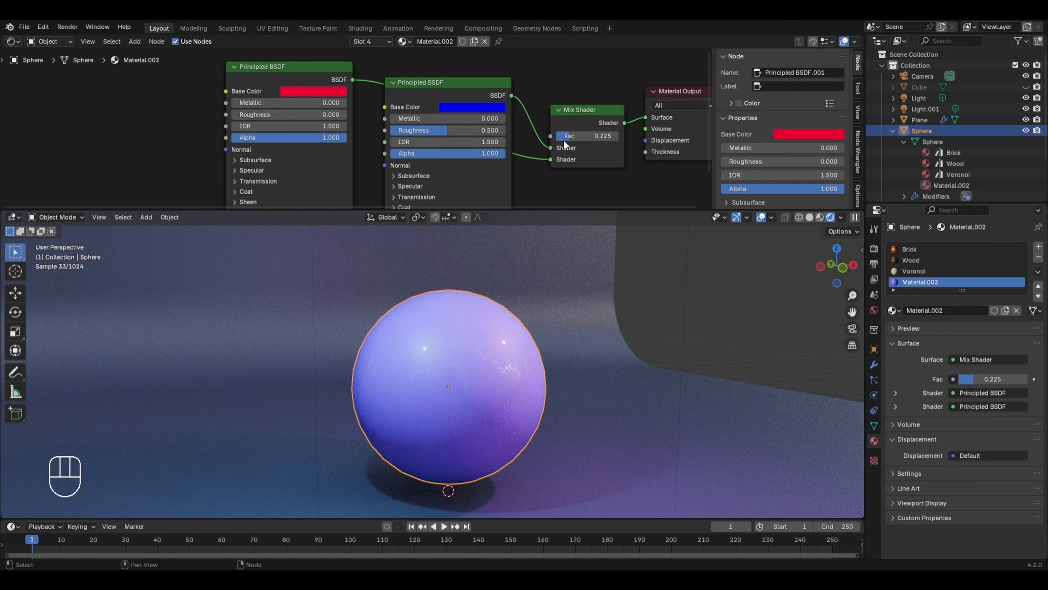
drag(565, 139, 571, 128)
drag(572, 136, 602, 136)
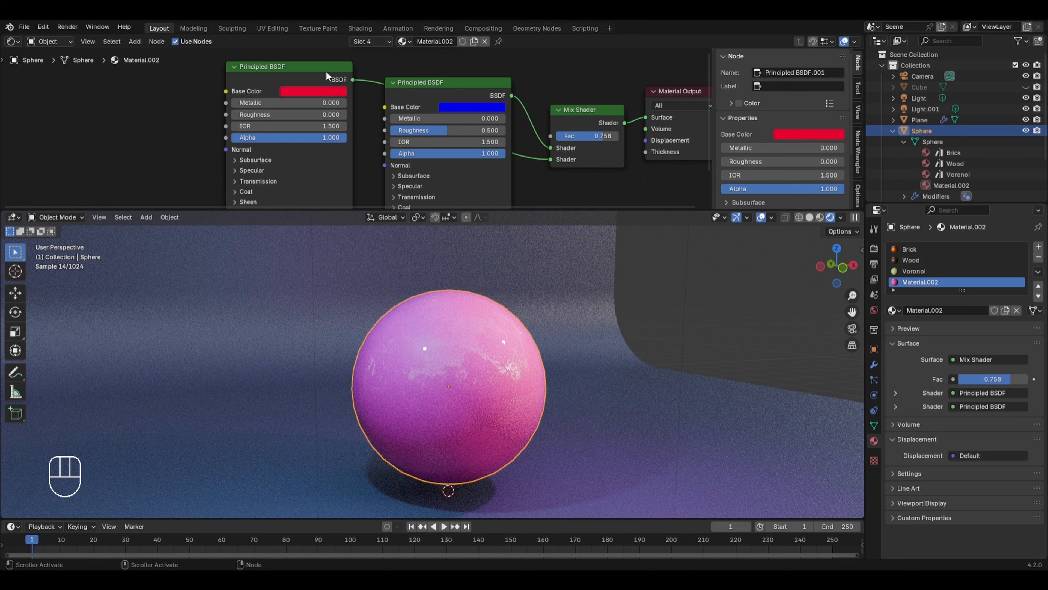
Move the red Principled BSDF node lower, raise the Mix Shader factor to 1.000, and save the file.
drag(326, 70, 351, 130)
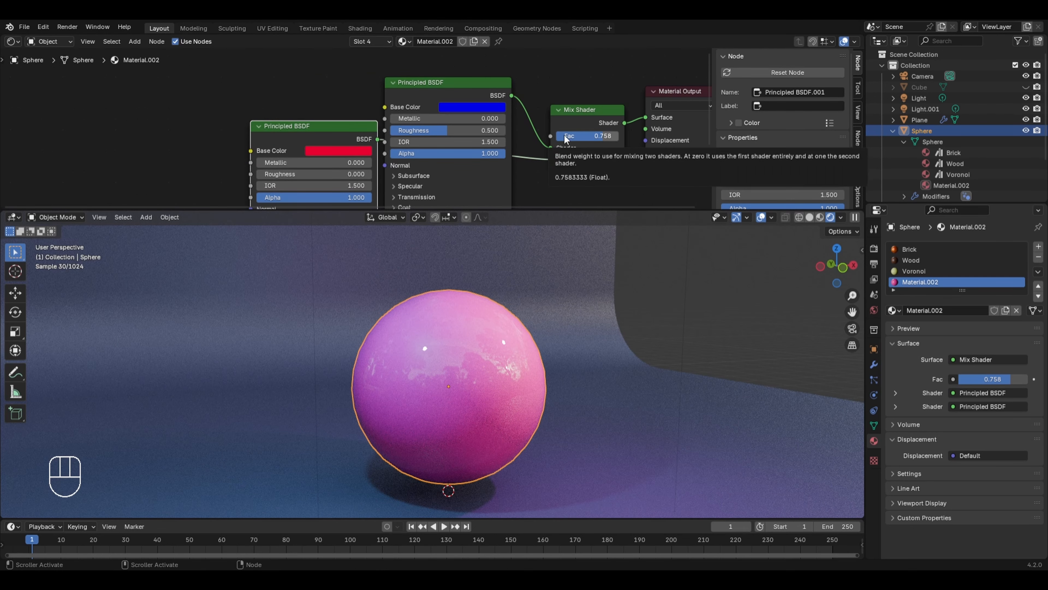
drag(601, 137, 620, 138)
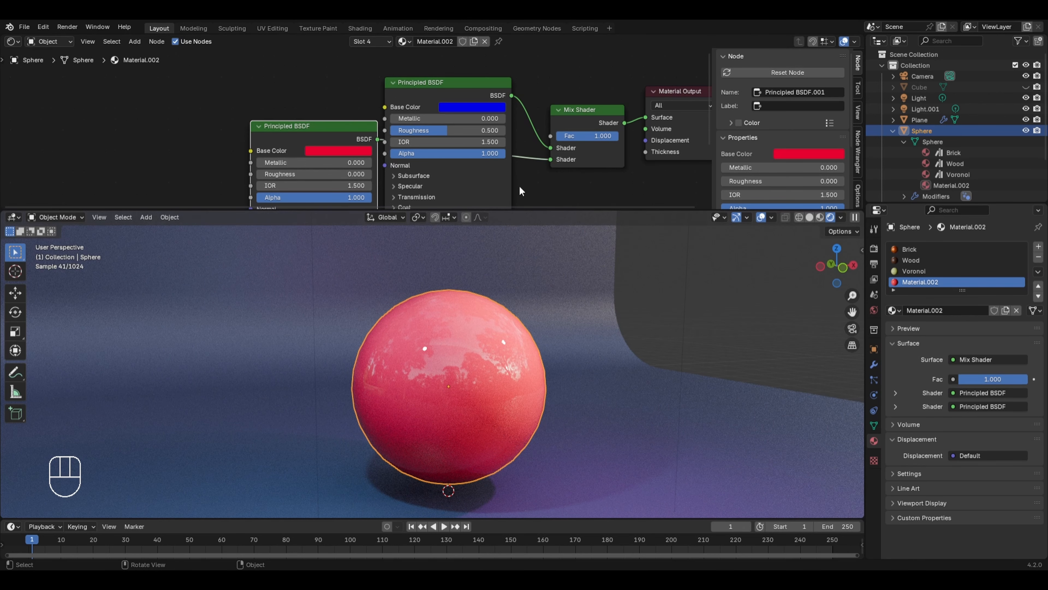
key(ctrl+s)
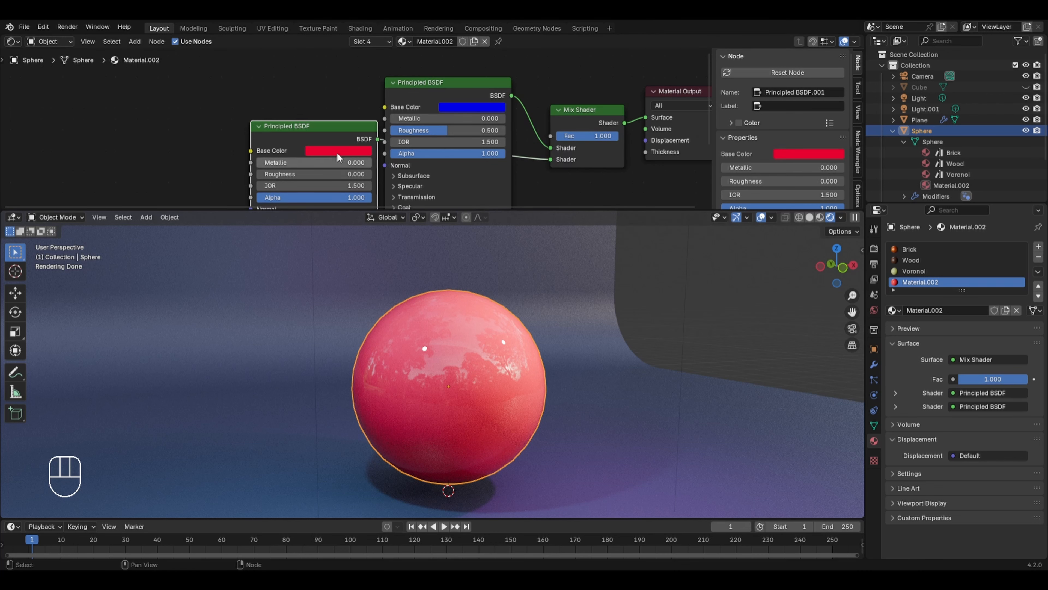
Add a Color Ramp node in the free space before the red Principled BSDF.
scroll(326, 120, down, 3)
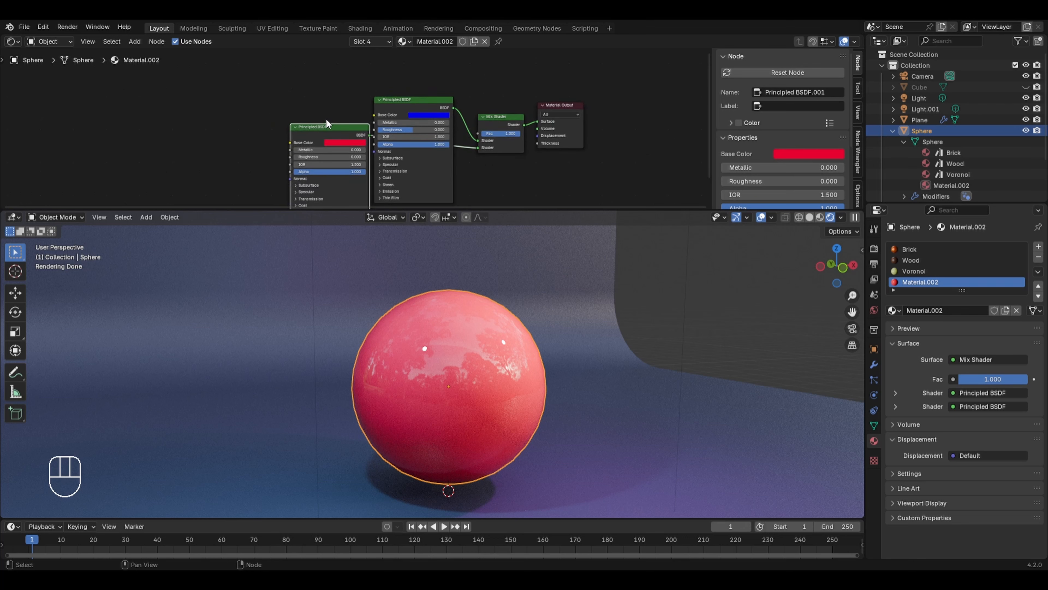
middle_drag(310, 112, 390, 112)
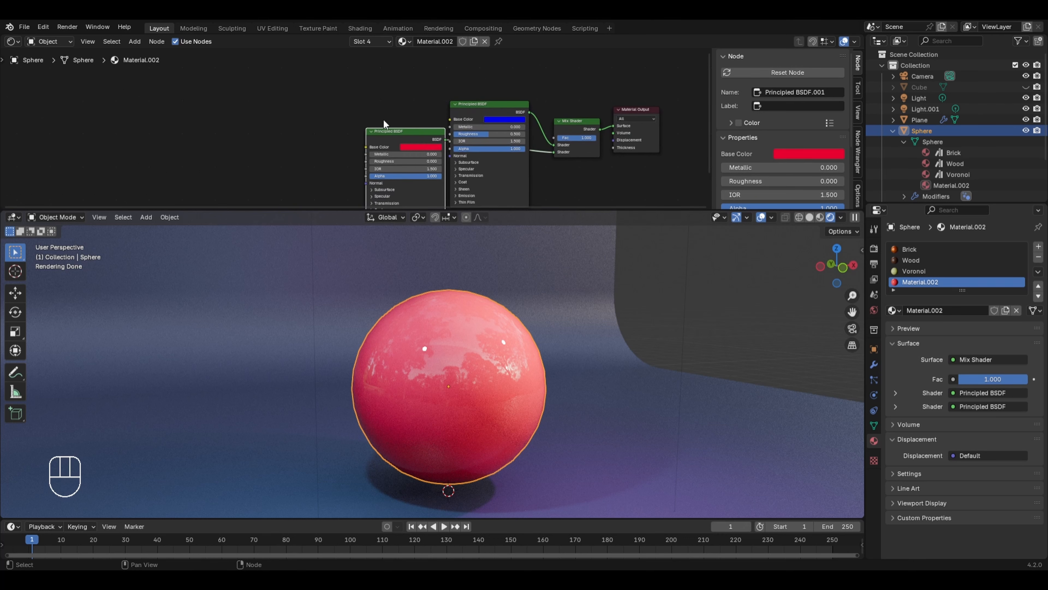
middle_drag(374, 103, 406, 102)
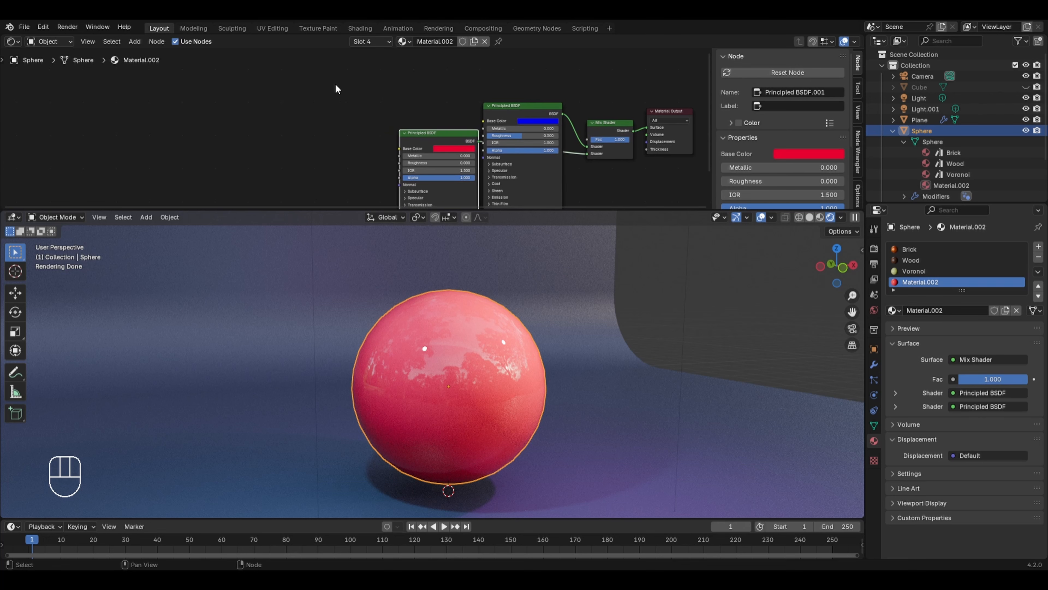
key(shift+a)
mouse_move(323, 97)
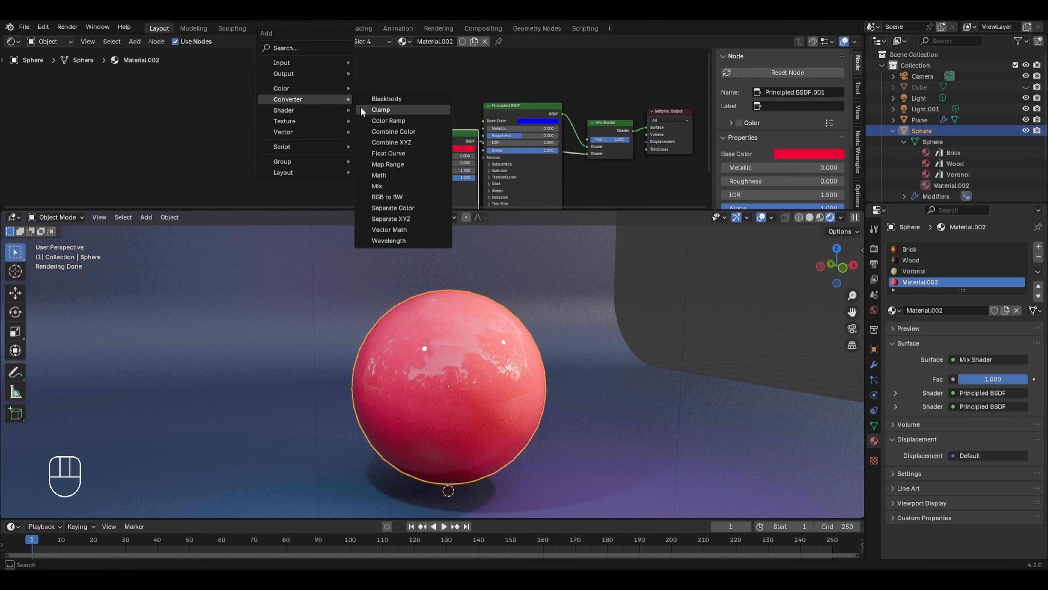
click(375, 120)
click(272, 86)
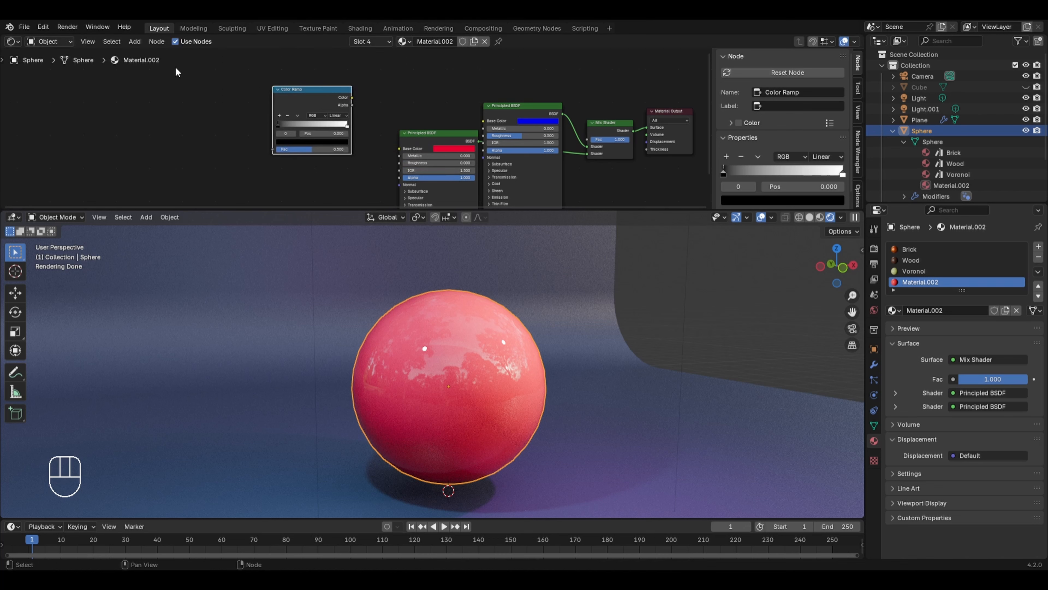
Add a Noise Texture before the Color Ramp and connect its Fac output to the ramp's Fac input.
key(shift+a)
mouse_move(147, 123)
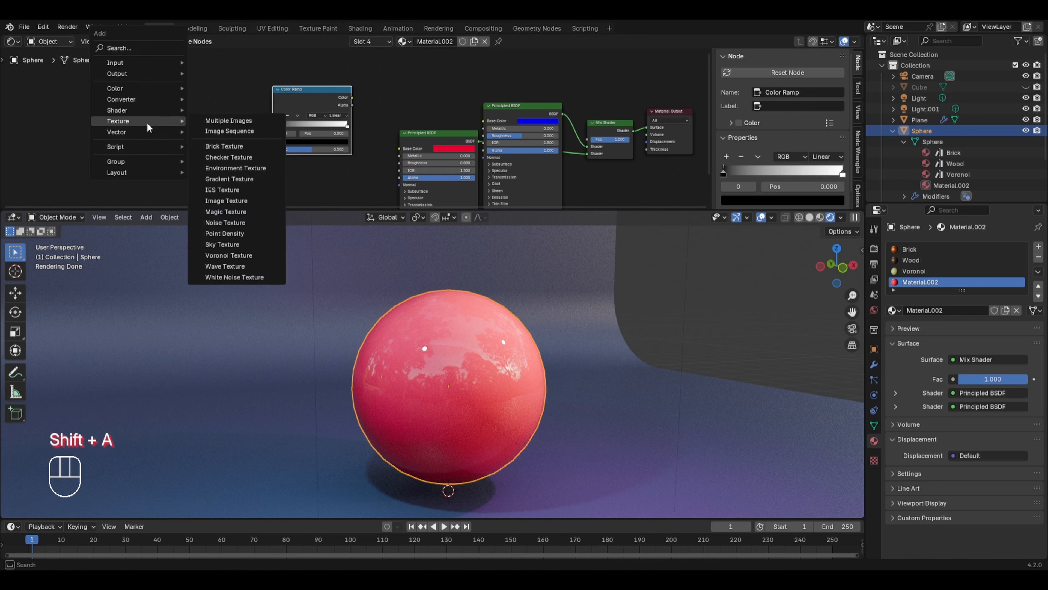
click(223, 222)
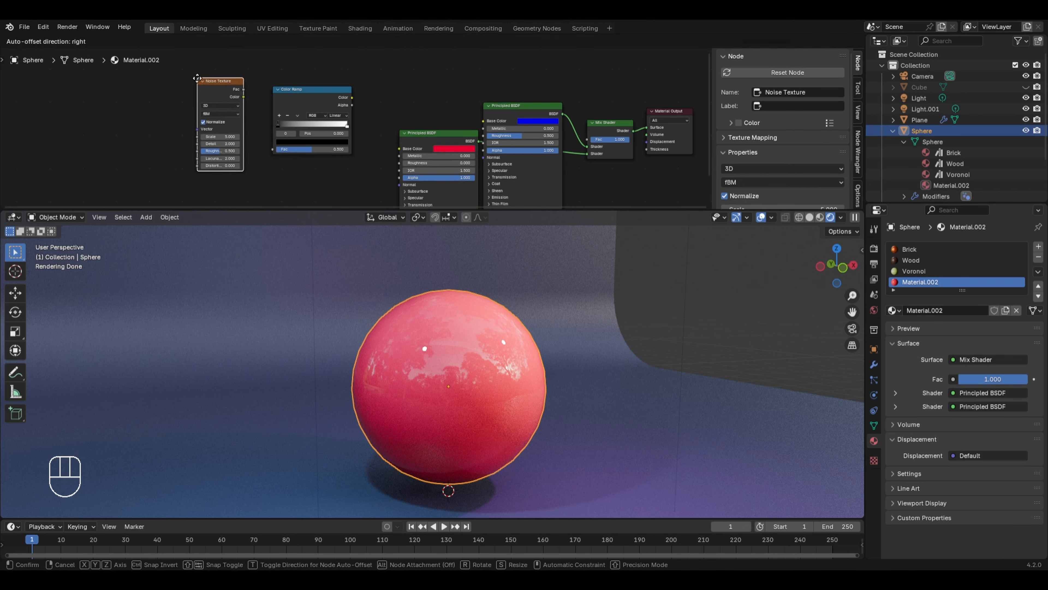
click(161, 89)
scroll(162, 89, up, 1)
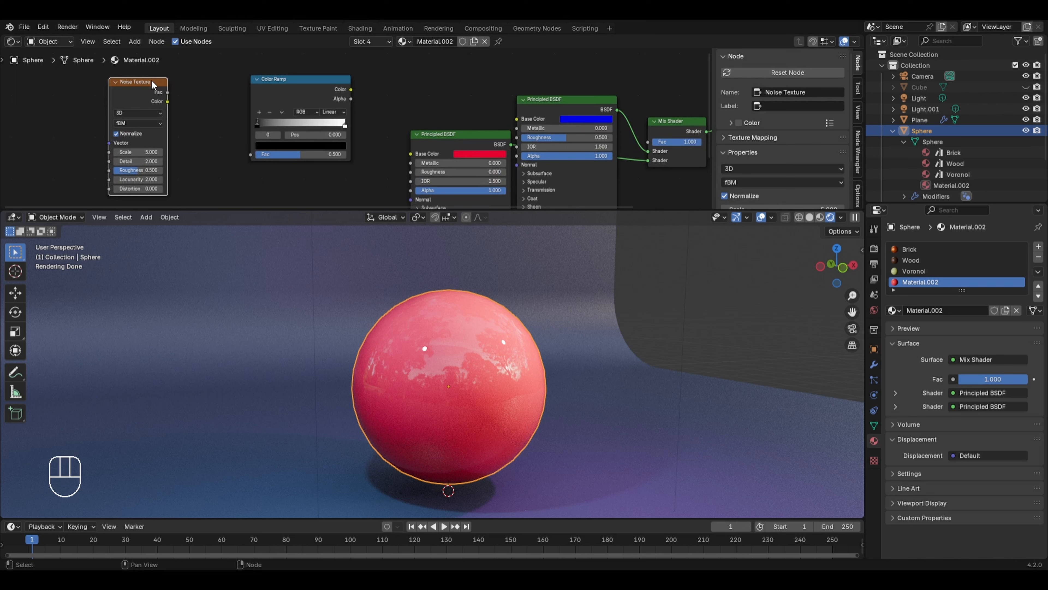
drag(167, 91, 251, 154)
Connect the Color Ramp's Color output to the Mix Shader's Fac input and check the pattern on the sphere.
middle_drag(412, 85, 356, 106)
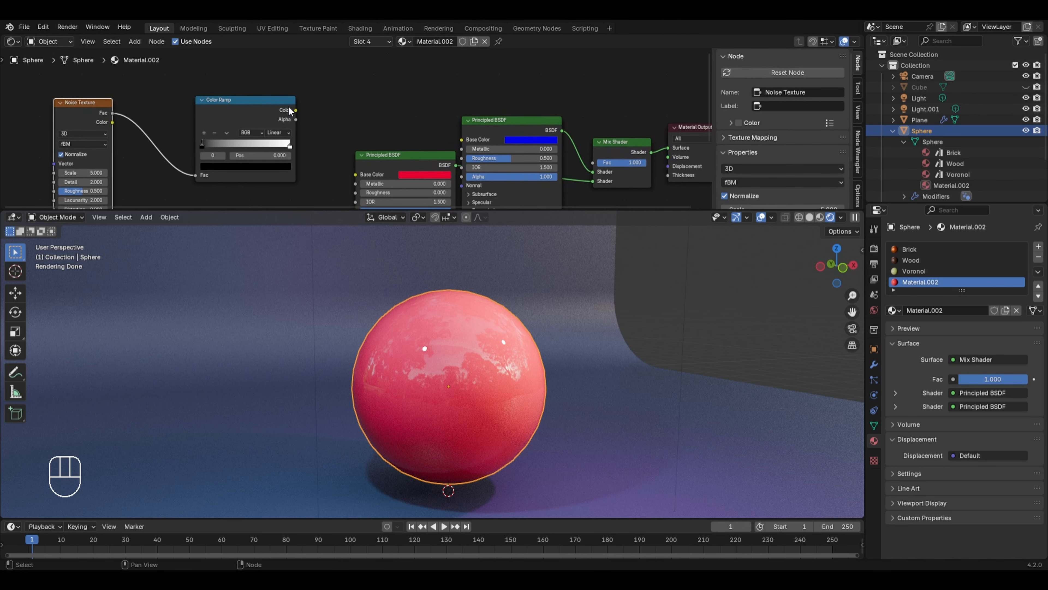
drag(295, 109, 586, 153)
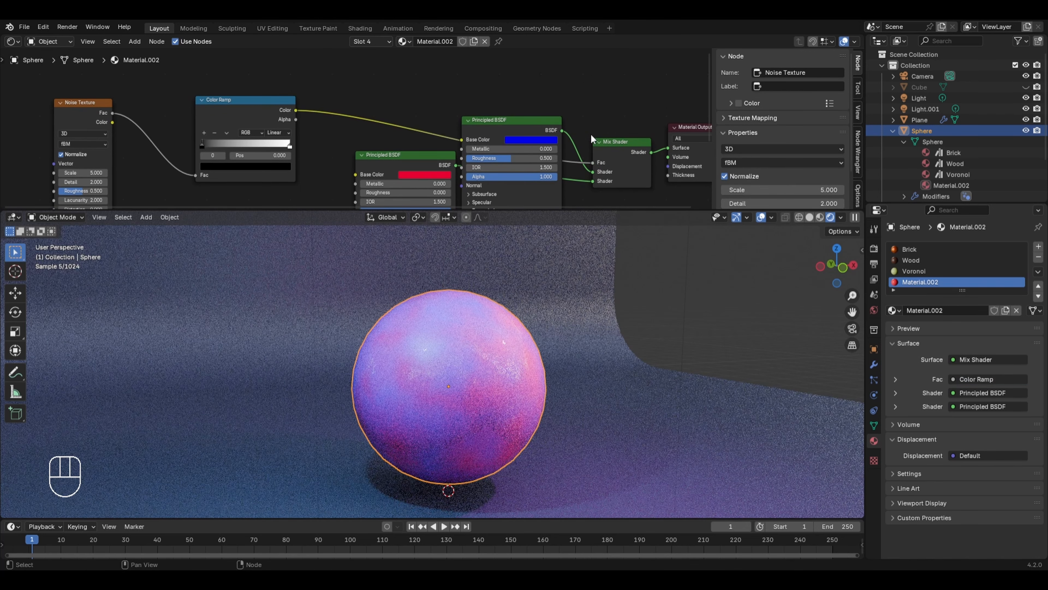
scroll(596, 265, up, 5)
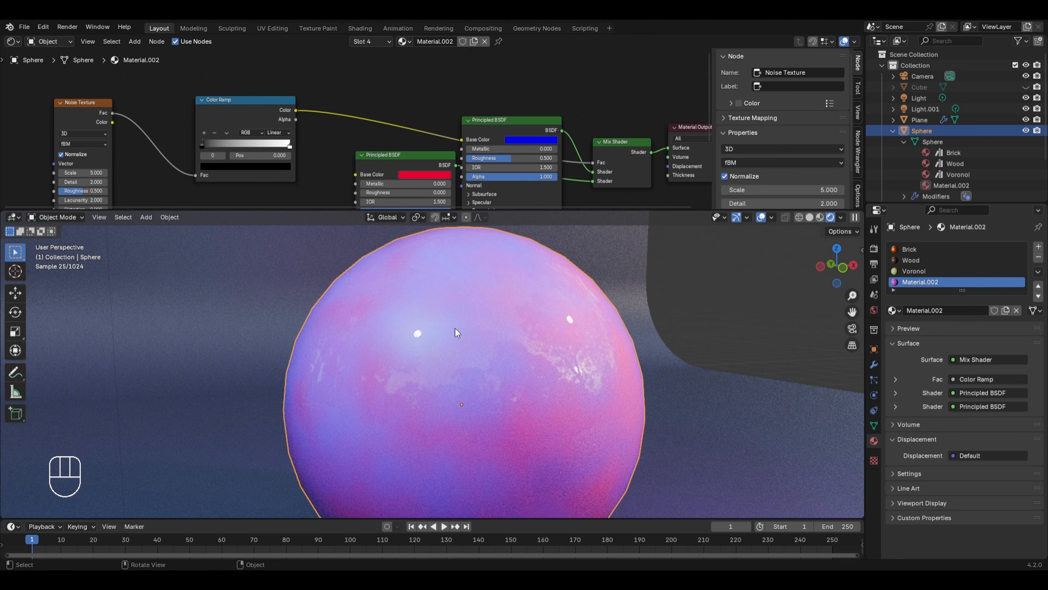
Narrow the Color Ramp with black at about 0.305 and white at about 0.709, and set the Noise Texture scale to 12.5.
drag(263, 115, 402, 84)
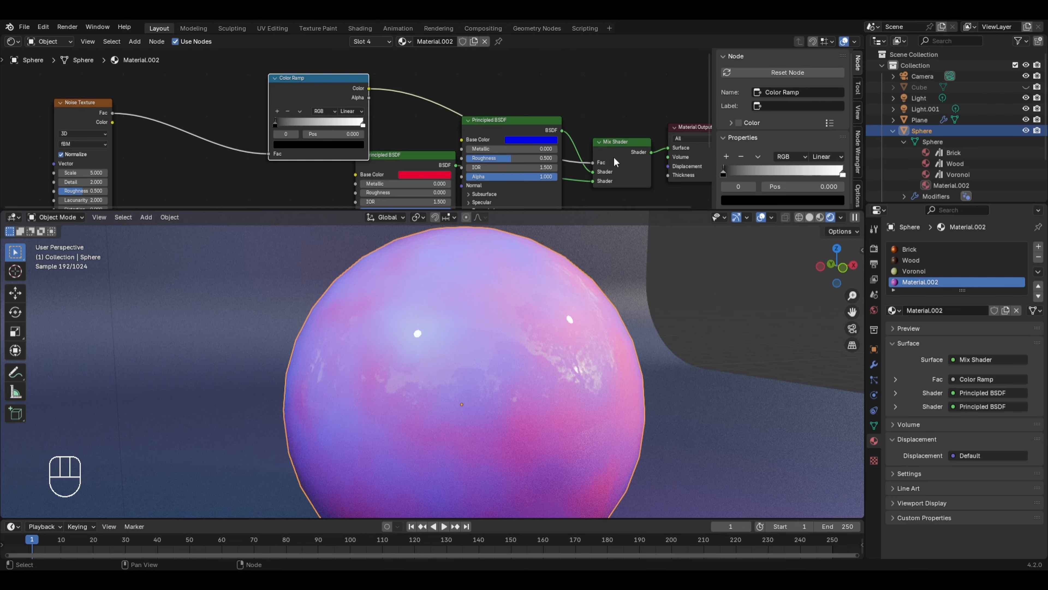
drag(274, 117, 347, 123)
drag(91, 103, 215, 83)
drag(203, 154, 244, 154)
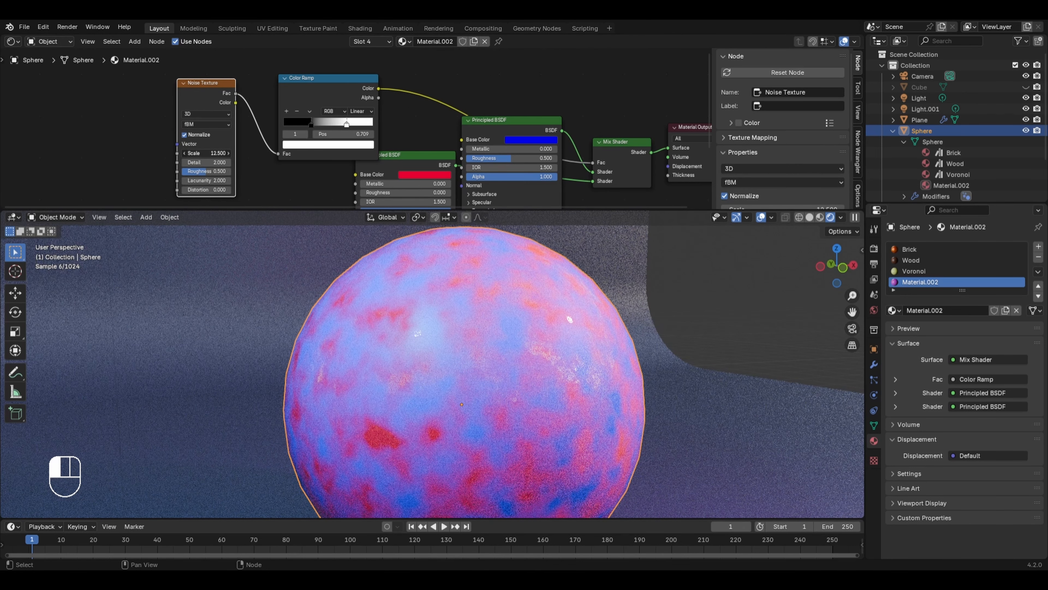
click(312, 124)
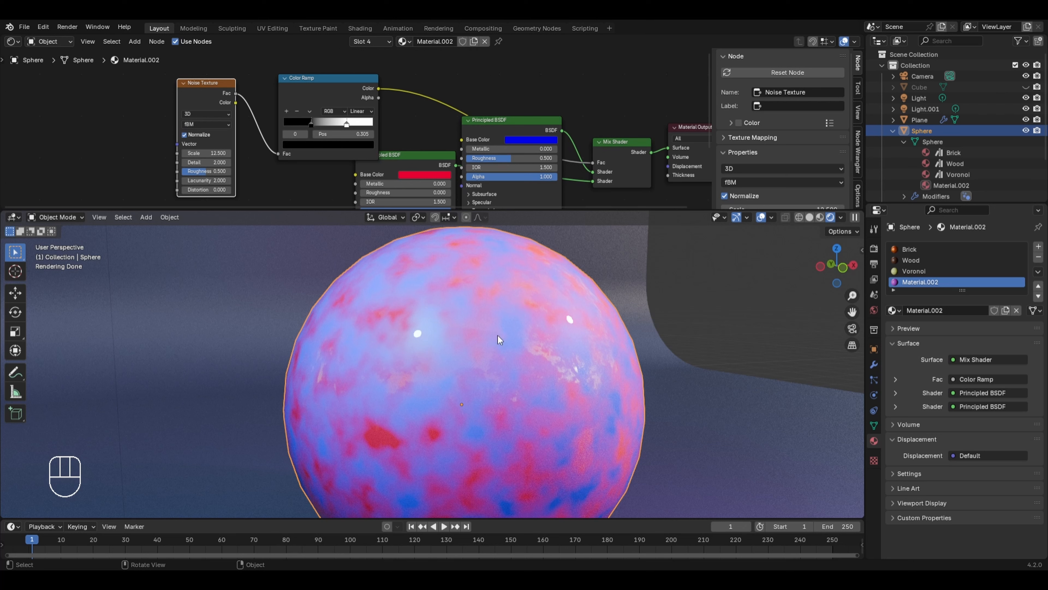
Set the Color Ramp to Constant interpolation with its white stop at 0.514, and reduce the Noise Texture roughness to 0.
click(346, 90)
click(367, 111)
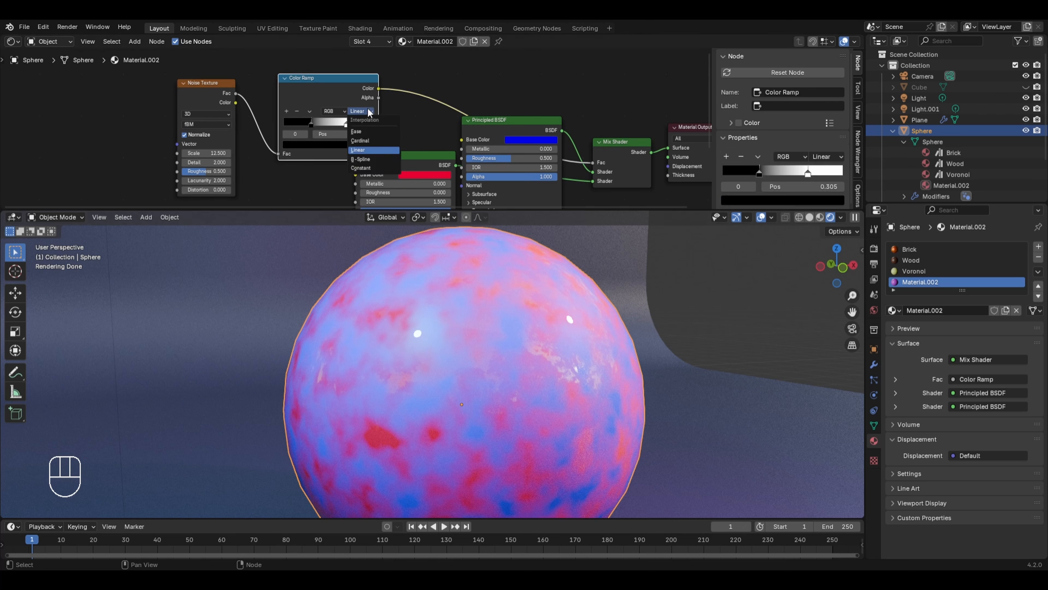
click(369, 168)
mouse_move(312, 123)
mouse_down()
mouse_move(354, 125)
mouse_move(330, 127)
mouse_up()
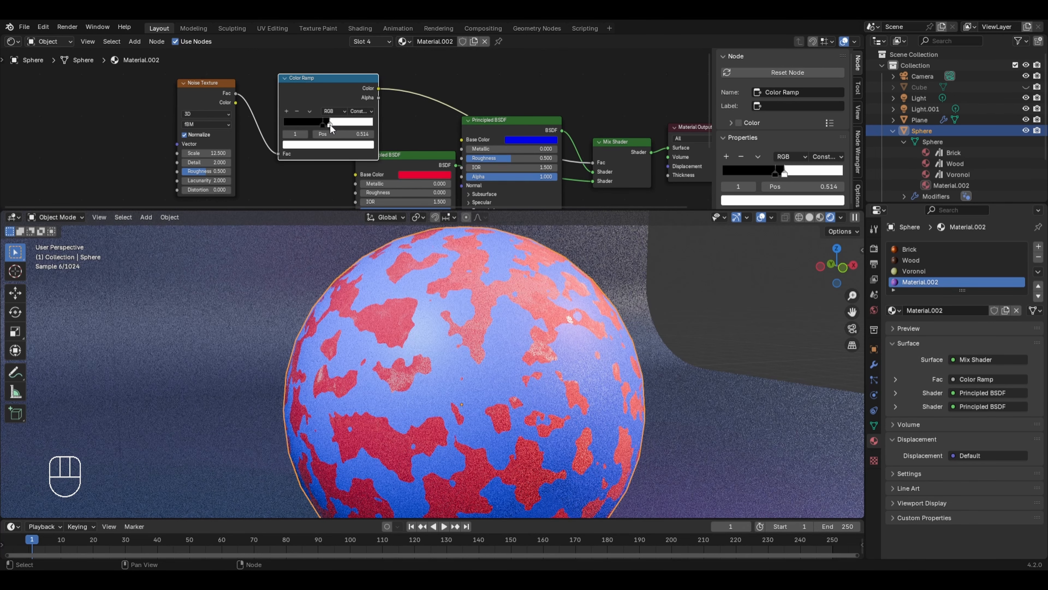
drag(206, 171, 186, 171)
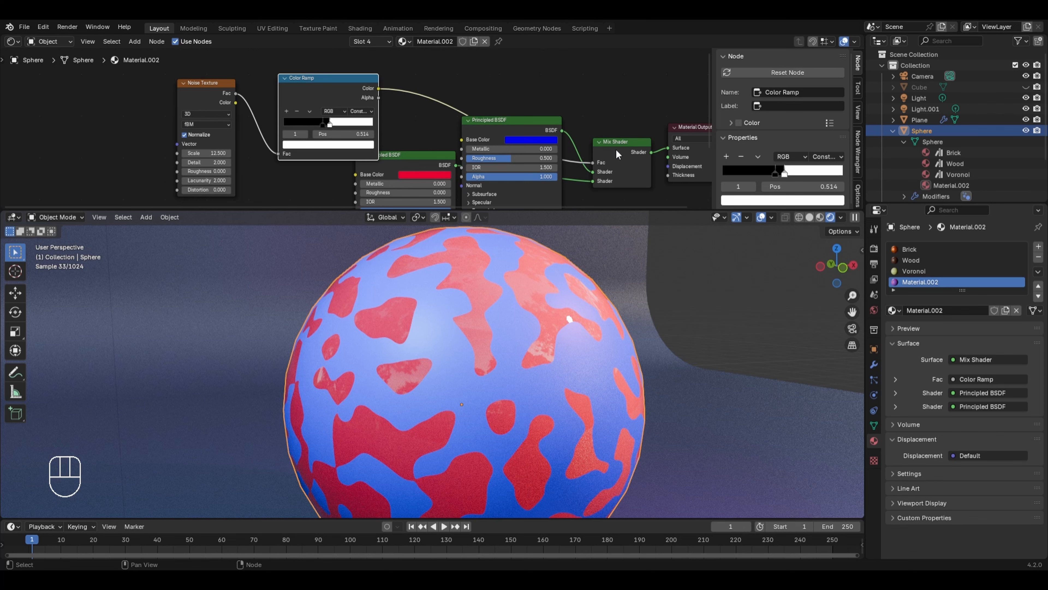
Add a Glass BSDF node in the free space below the Noise Texture and Color Ramp.
scroll(617, 150, down, 3)
middle_drag(513, 125, 567, 110)
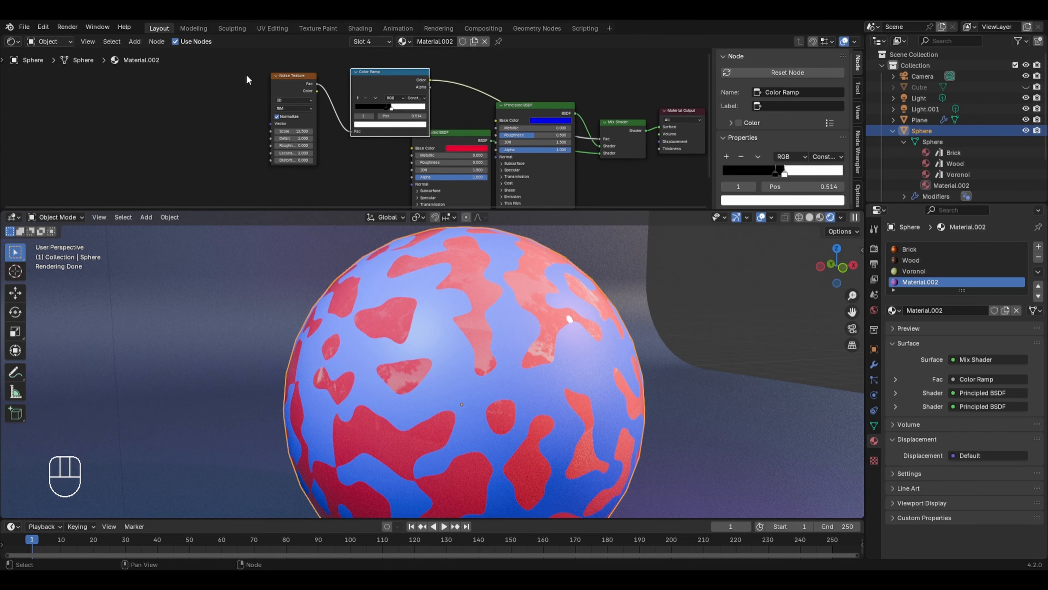
key(shift+a)
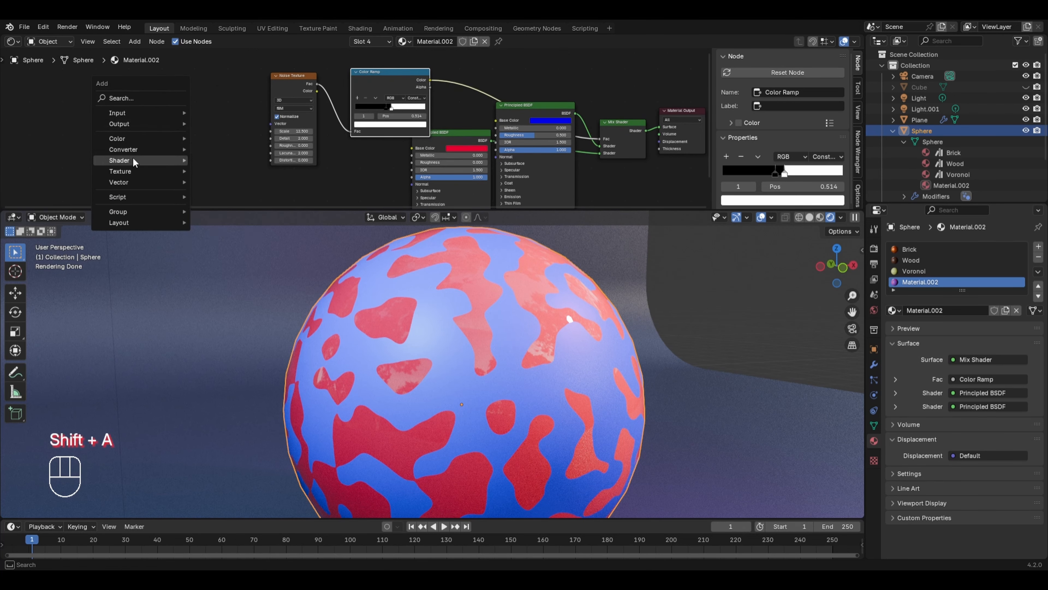
mouse_move(129, 159)
click(232, 193)
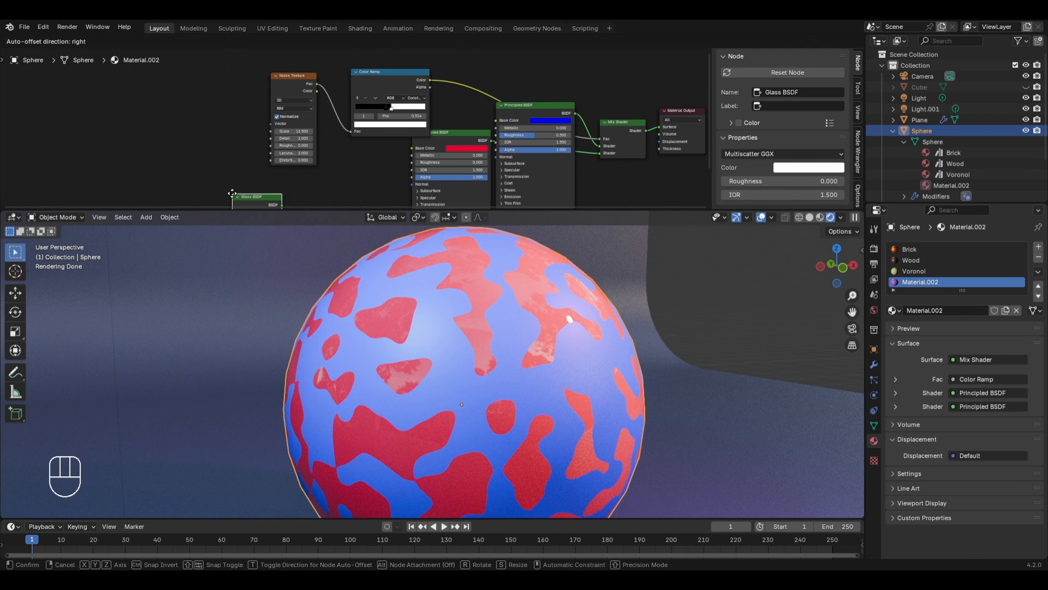
click(340, 149)
Connect the Glass BSDF output to the Mix Shader's second Shader input in place of the red Principled BSDF, shifting the red node aside.
scroll(575, 165, up, 2)
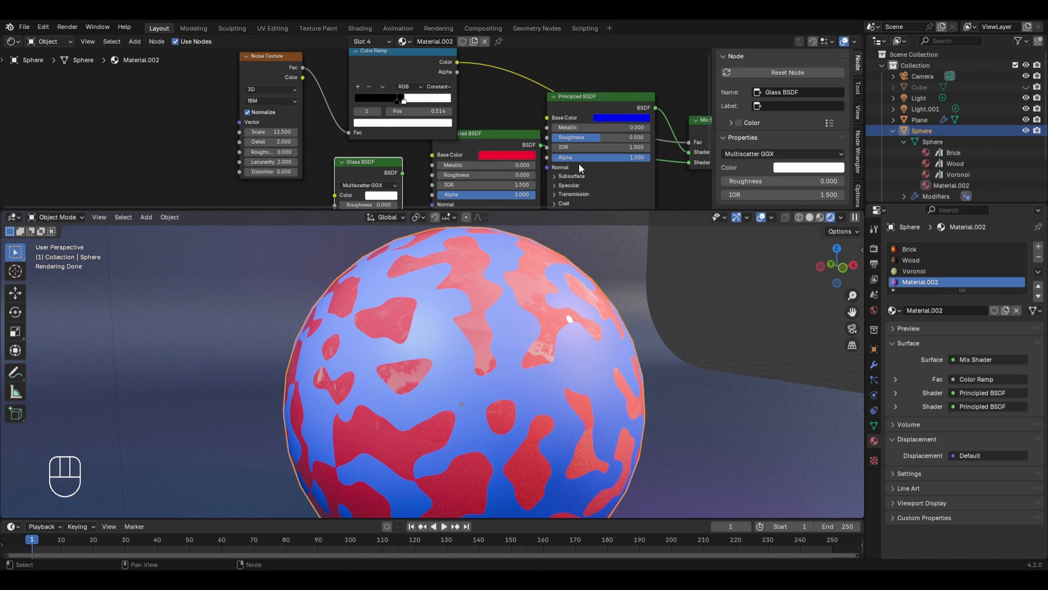
middle_drag(569, 171, 513, 146)
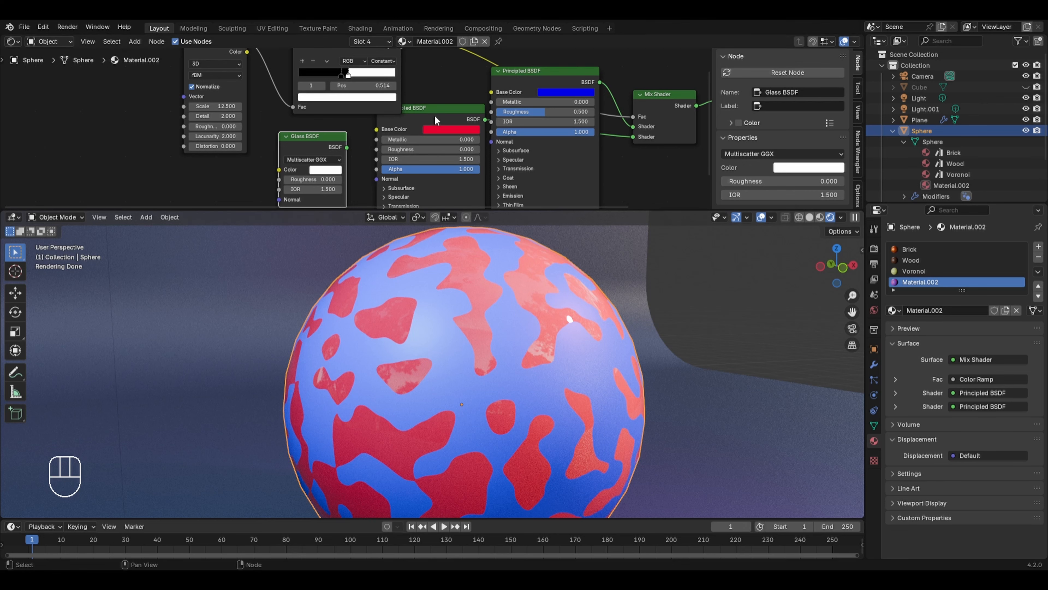
drag(435, 115, 418, 123)
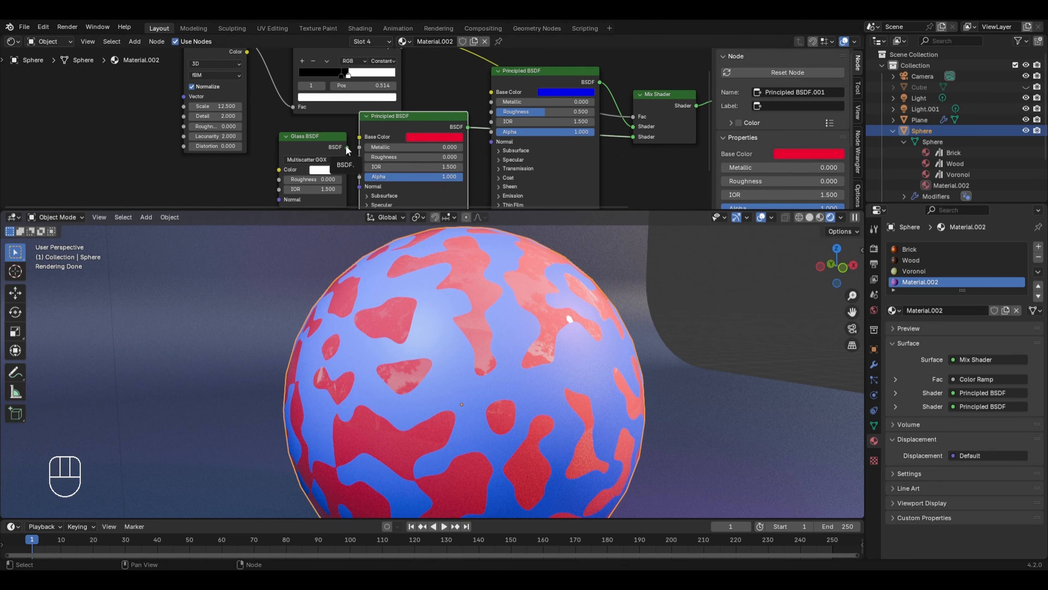
drag(347, 147, 633, 136)
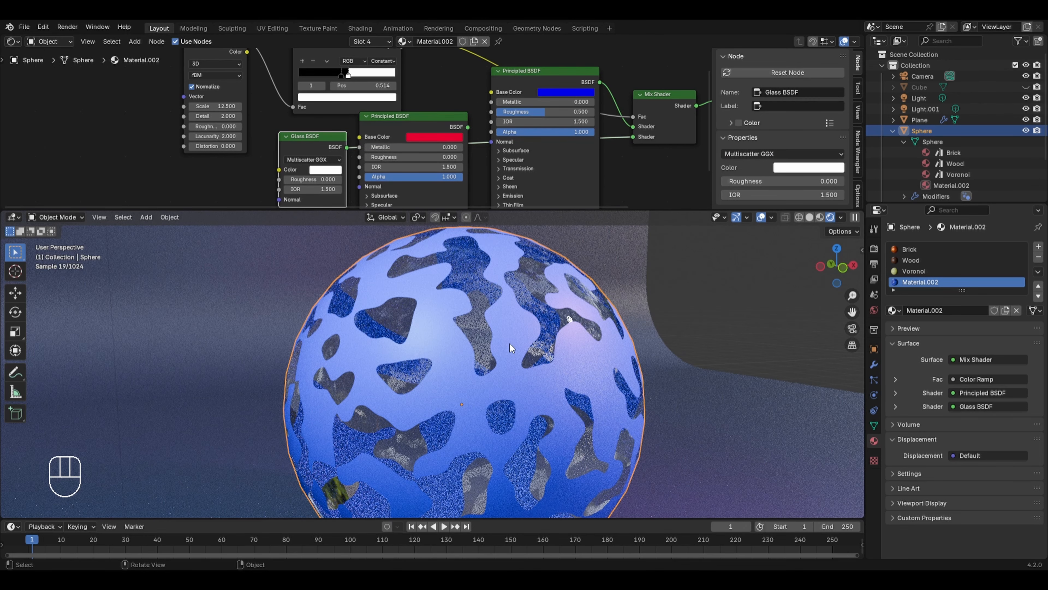
click(530, 80)
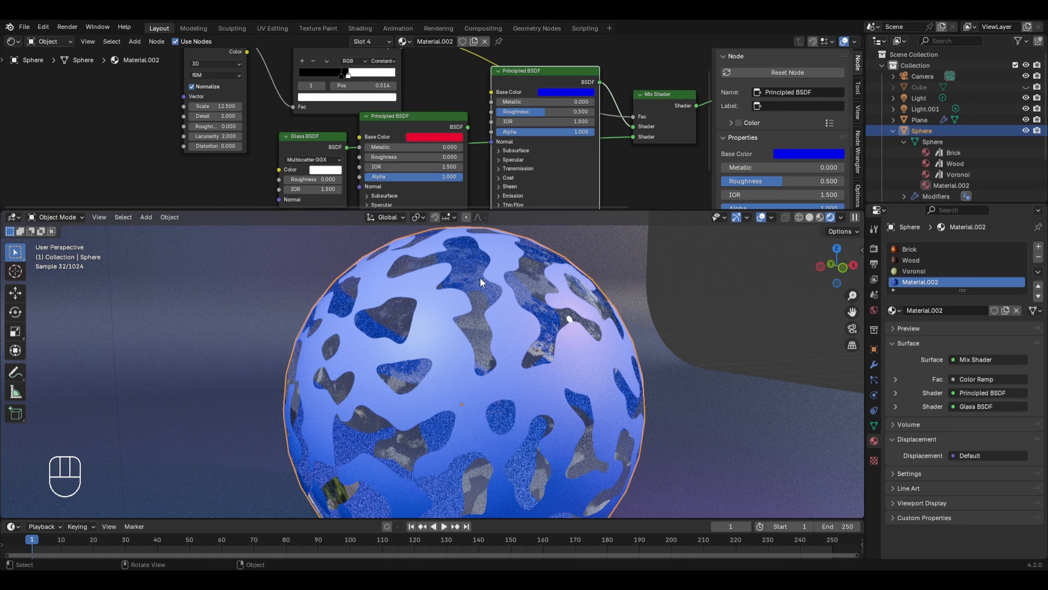
Set the Noise Texture scale to 19.8 and place the Color Ramp's black stop at 0.445.
middle_drag(268, 91, 279, 129)
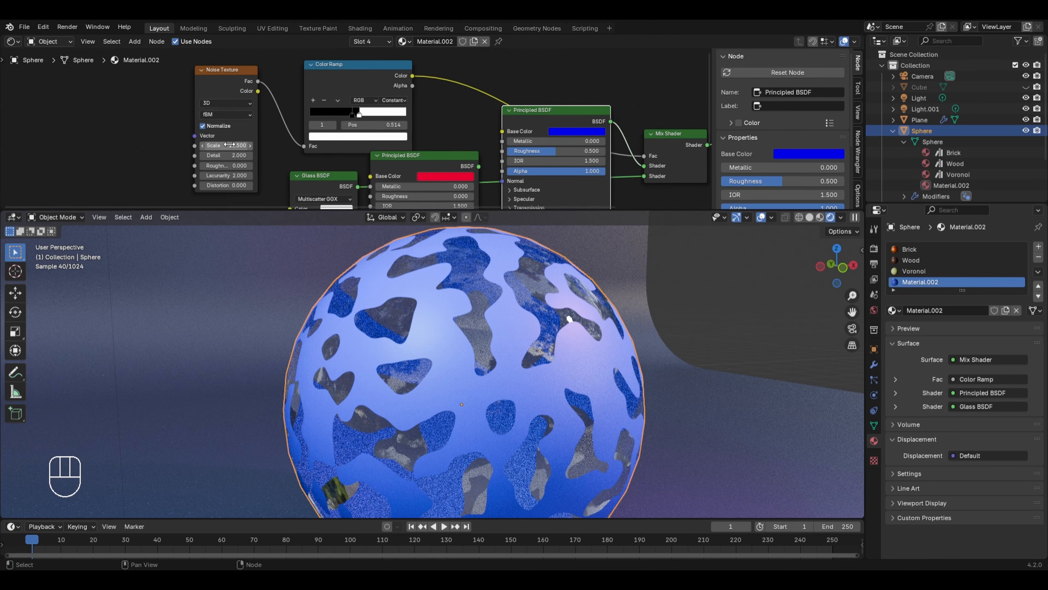
drag(230, 145, 294, 145)
click(352, 114)
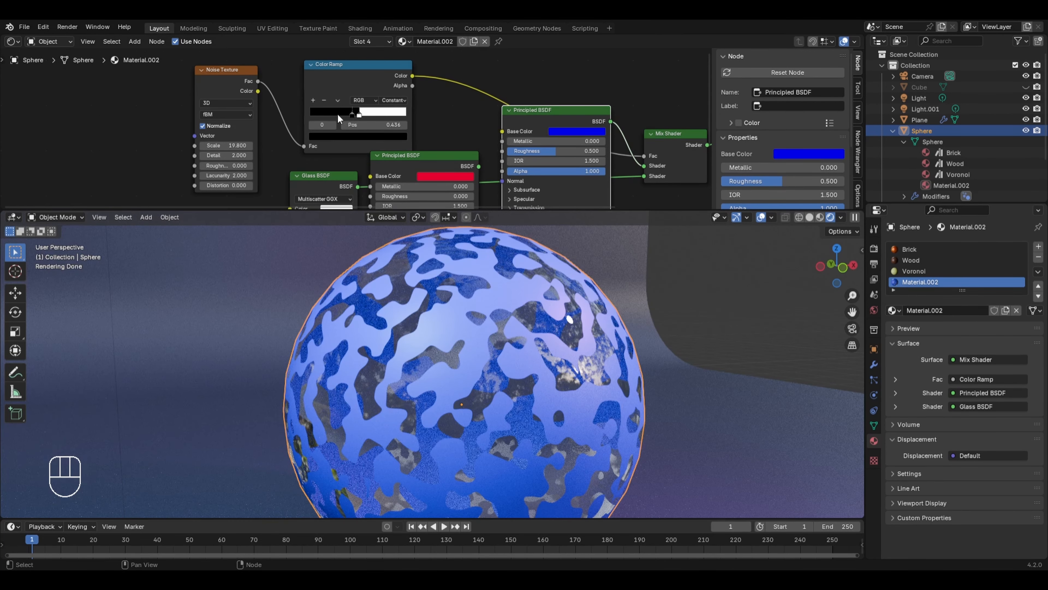
drag(337, 113, 351, 114)
Show the sphere through the camera, add a fifth material slot with a new material, and assign it to the whole mesh.
key(KP_0)
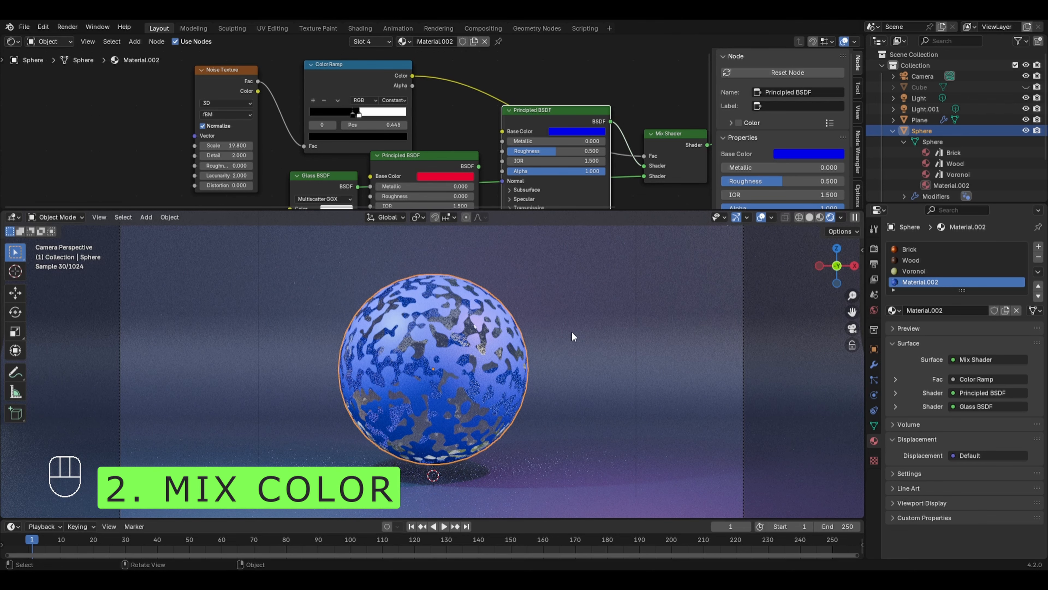
scroll(573, 332, up, 2)
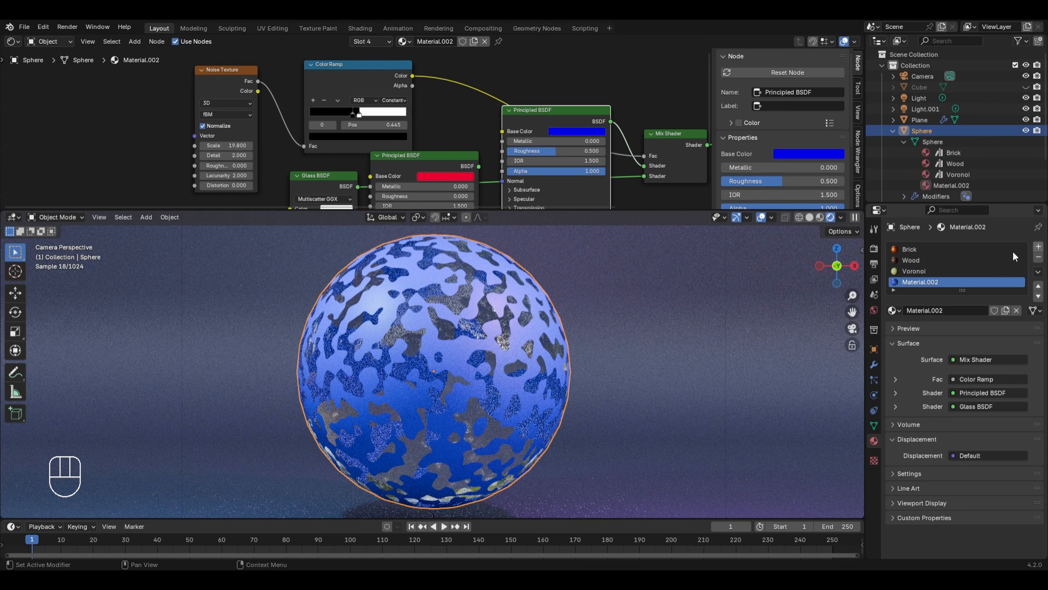
click(1039, 246)
click(953, 316)
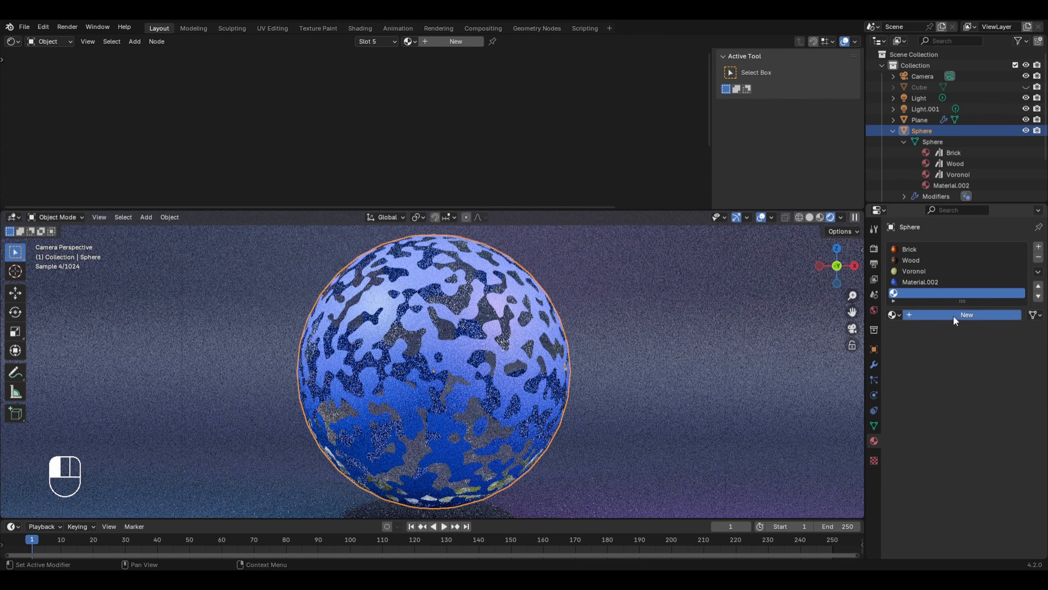
key(Tab)
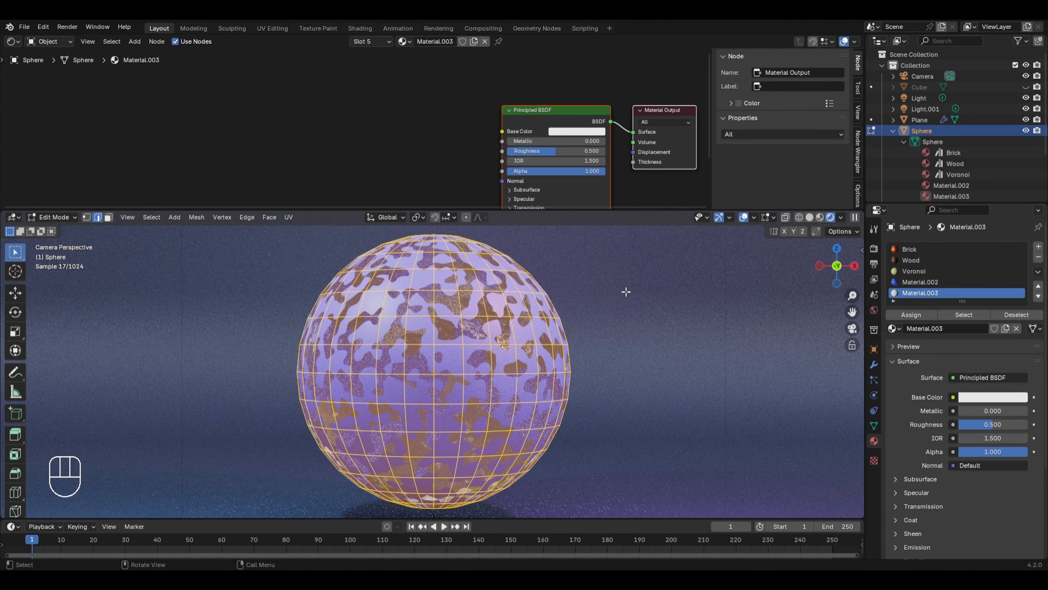
click(918, 314)
key(Tab)
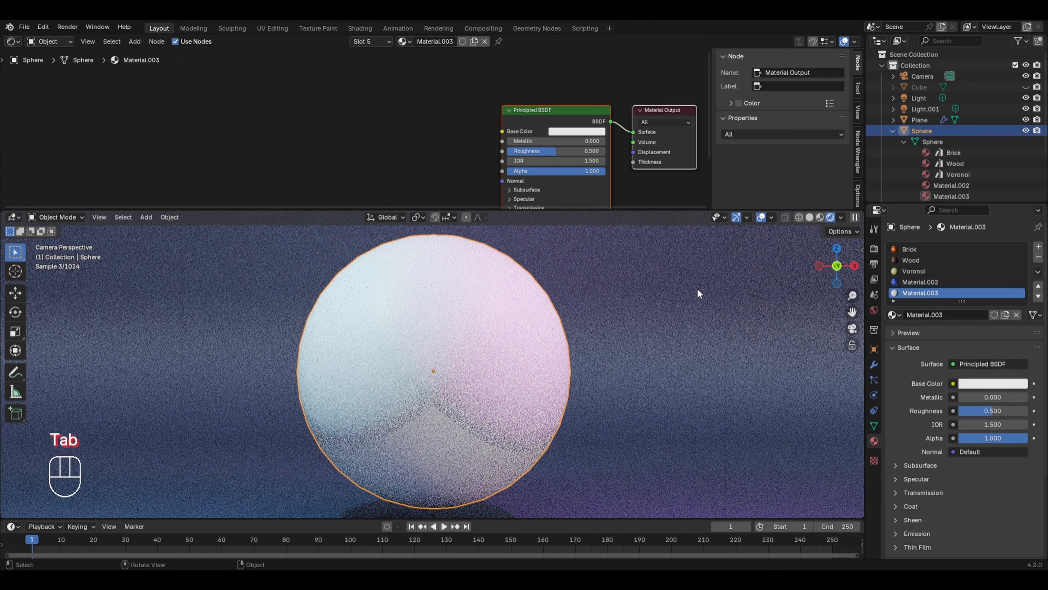
Add a Mix Color node before the Principled BSDF in the new material.
click(414, 113)
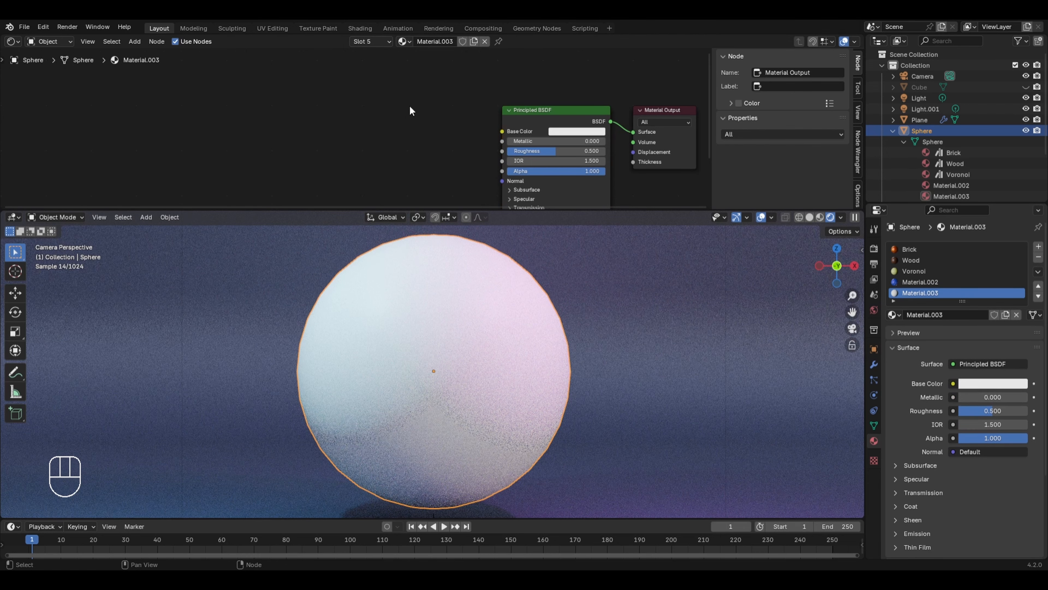
key(shift+a)
mouse_move(359, 145)
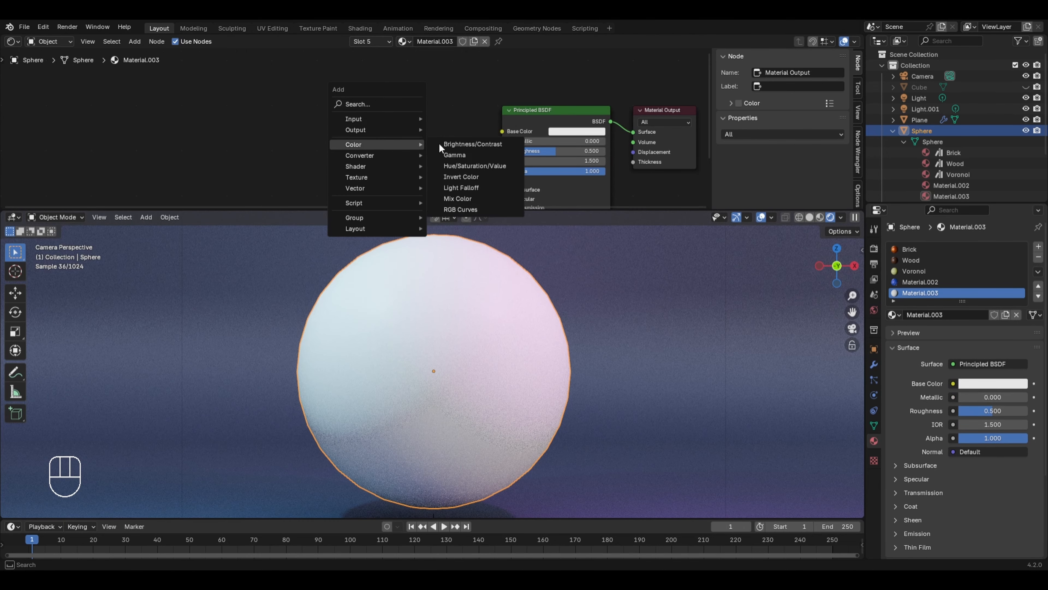
click(458, 198)
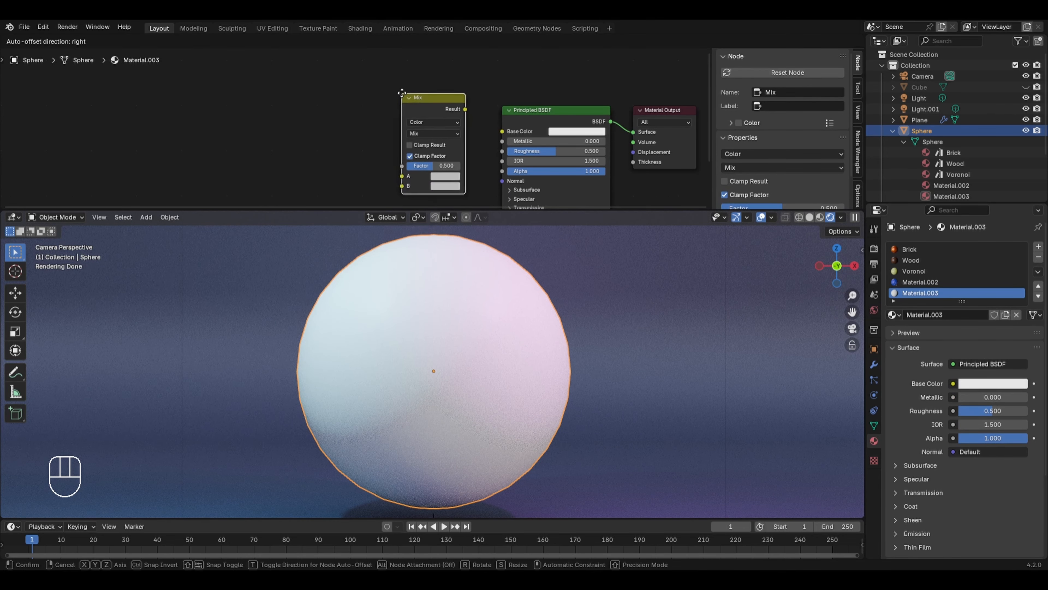
click(407, 91)
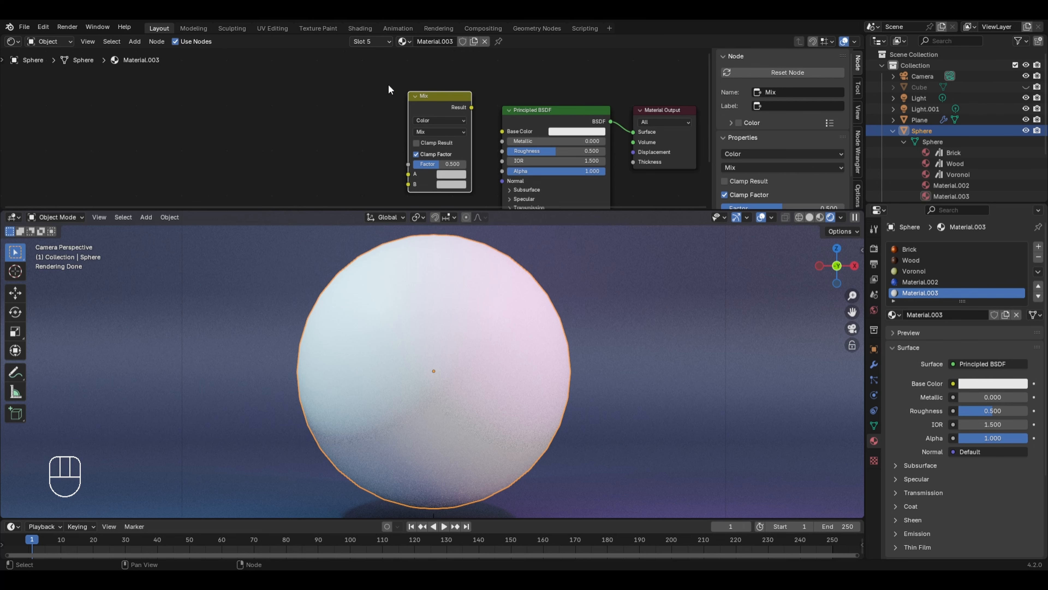
Display Material.002 in the slot to examine its Mix Shader connections, and return the slot to Material.003.
click(403, 41)
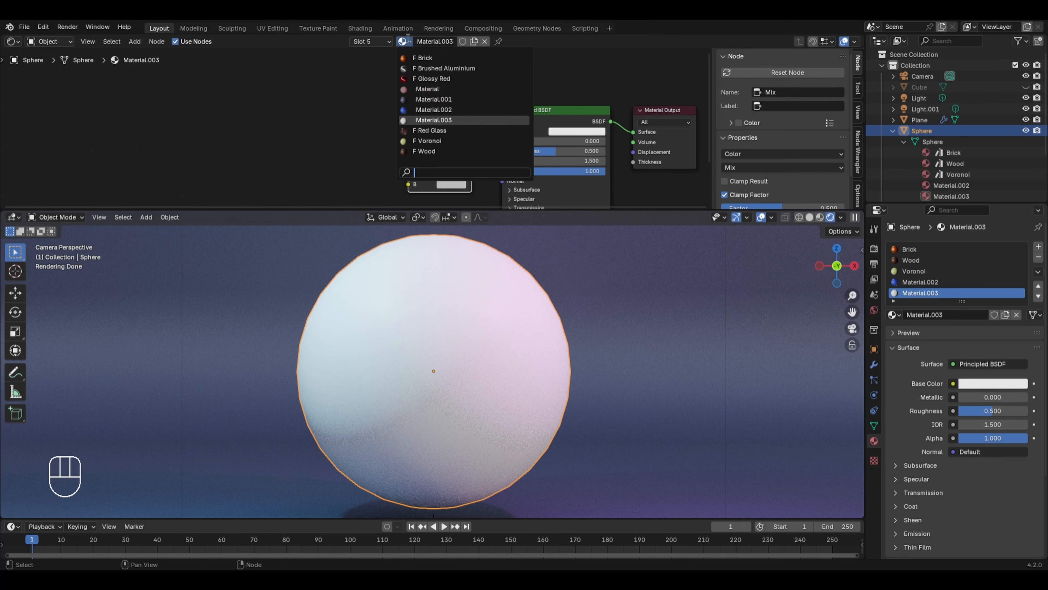
click(429, 110)
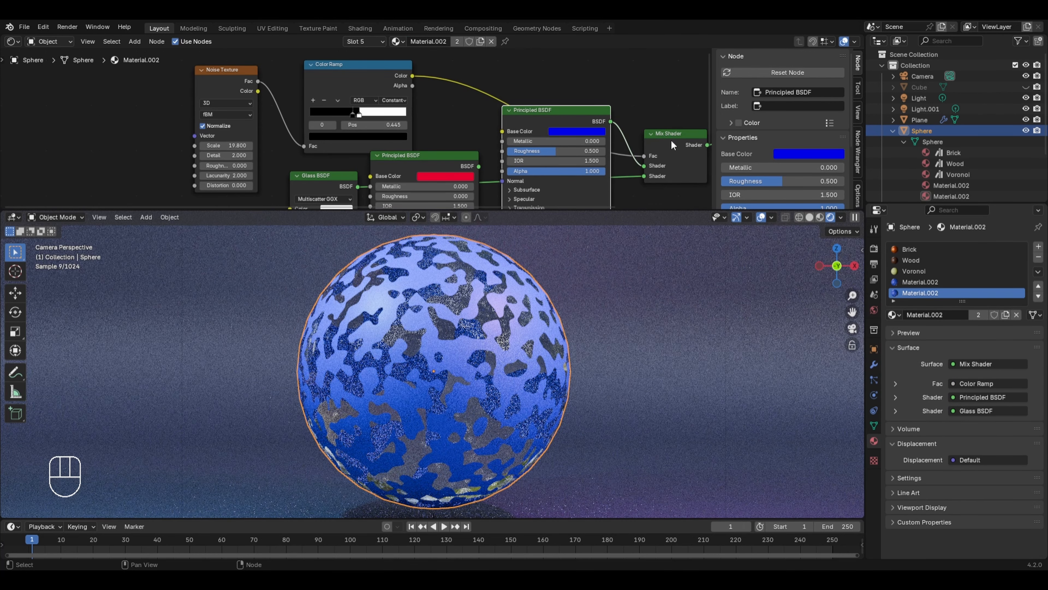
middle_drag(671, 140, 579, 157)
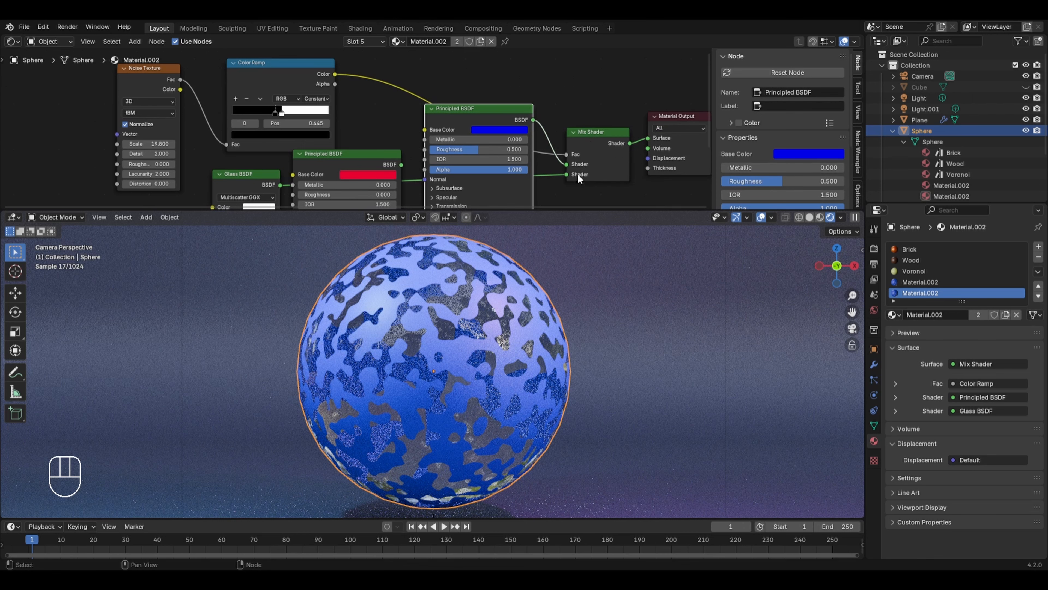
click(594, 145)
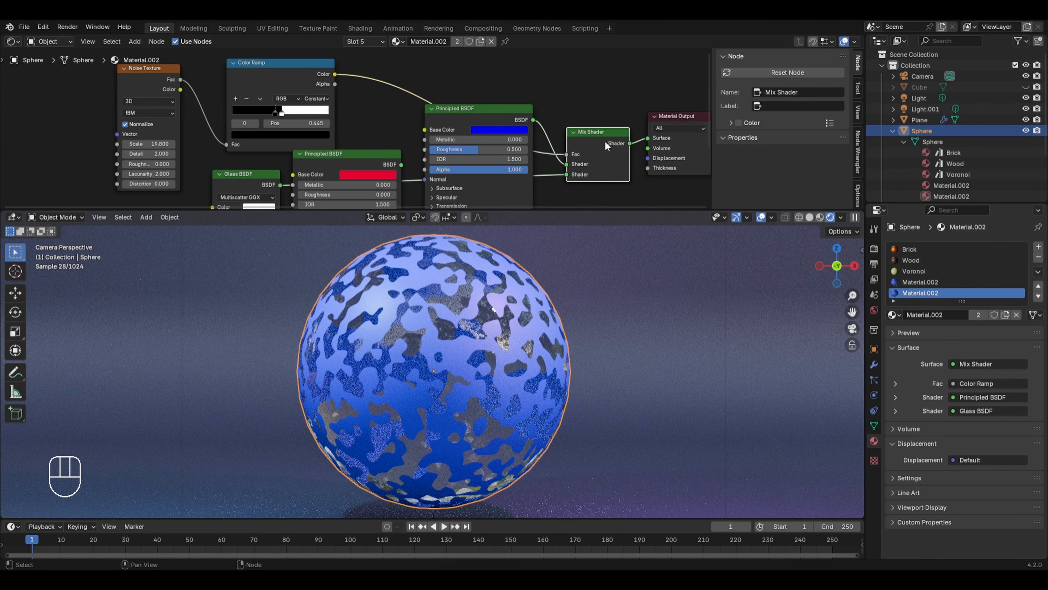
click(397, 41)
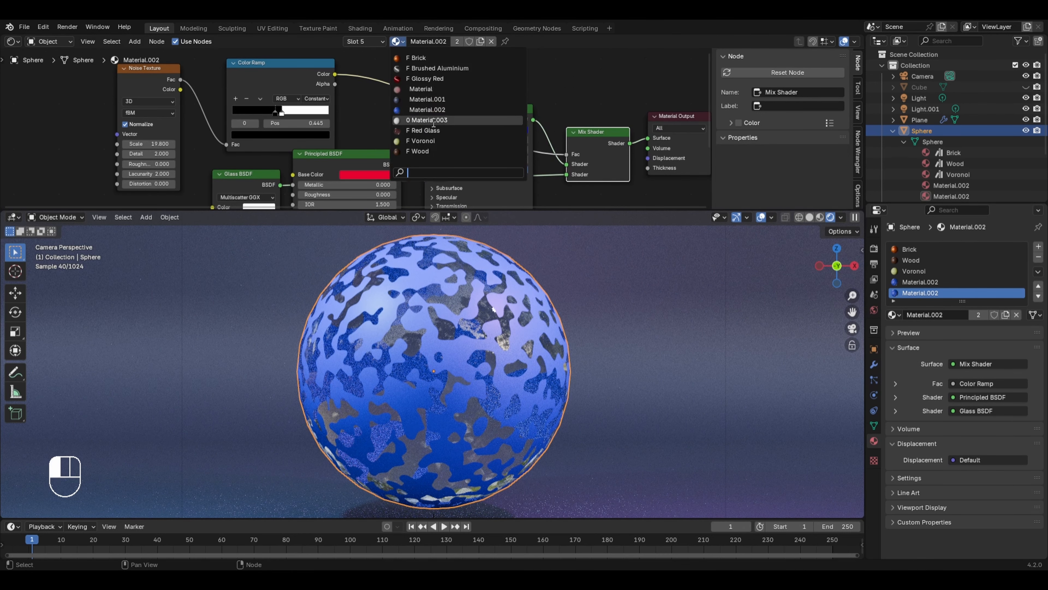
click(429, 120)
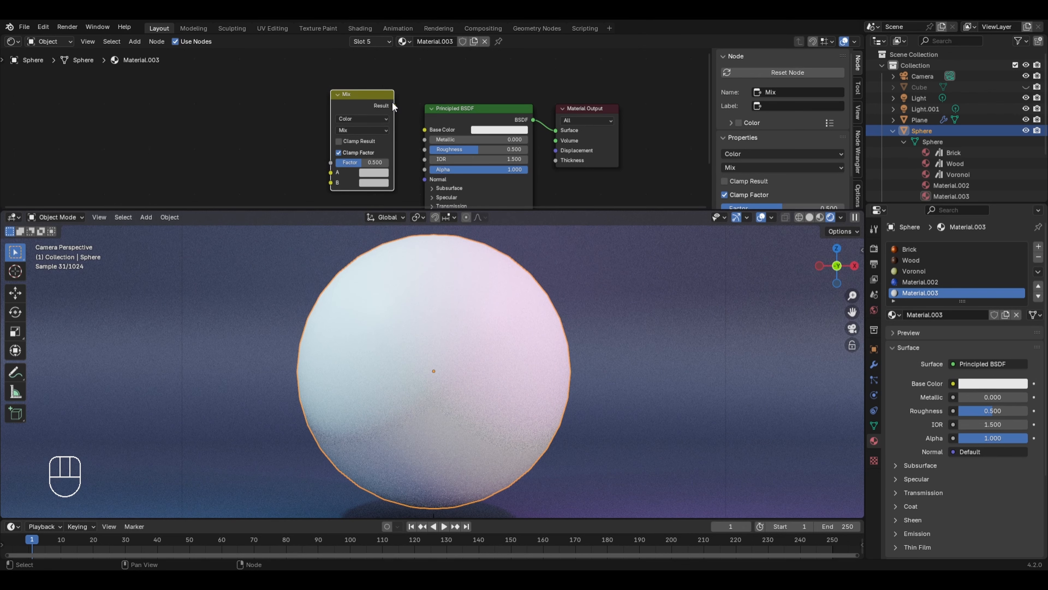
Connect the Mix node's Result to the Principled BSDF Base Color, and set color A to blue and color B to red.
drag(393, 103, 418, 128)
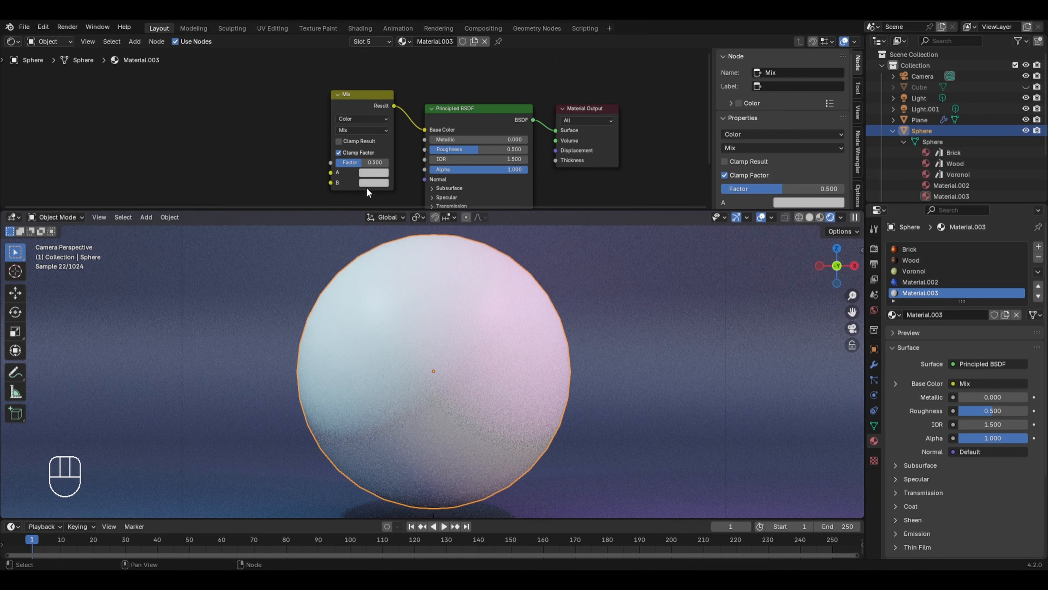
click(373, 173)
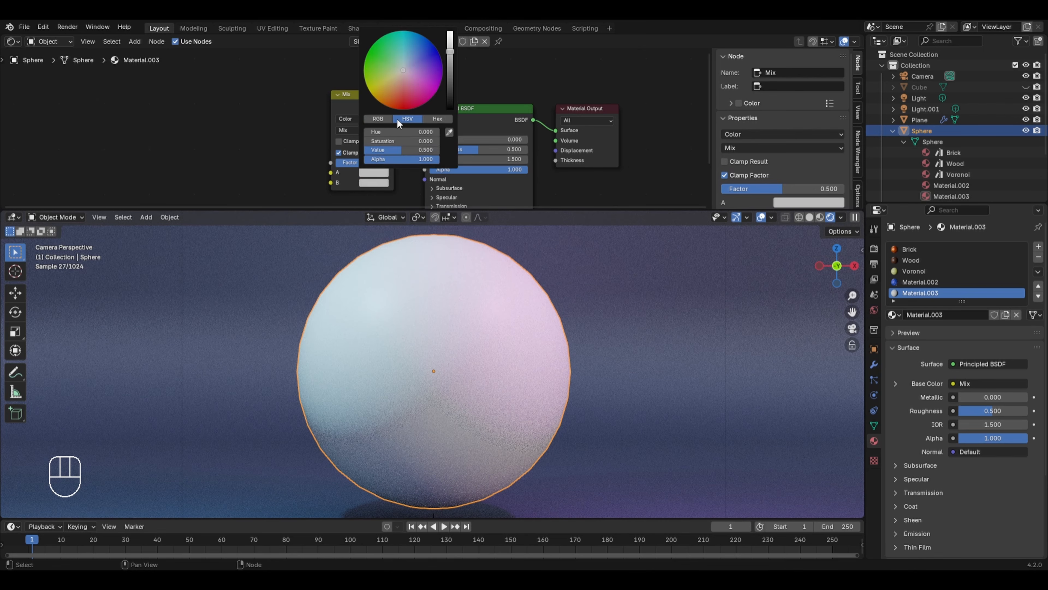
click(438, 55)
click(377, 182)
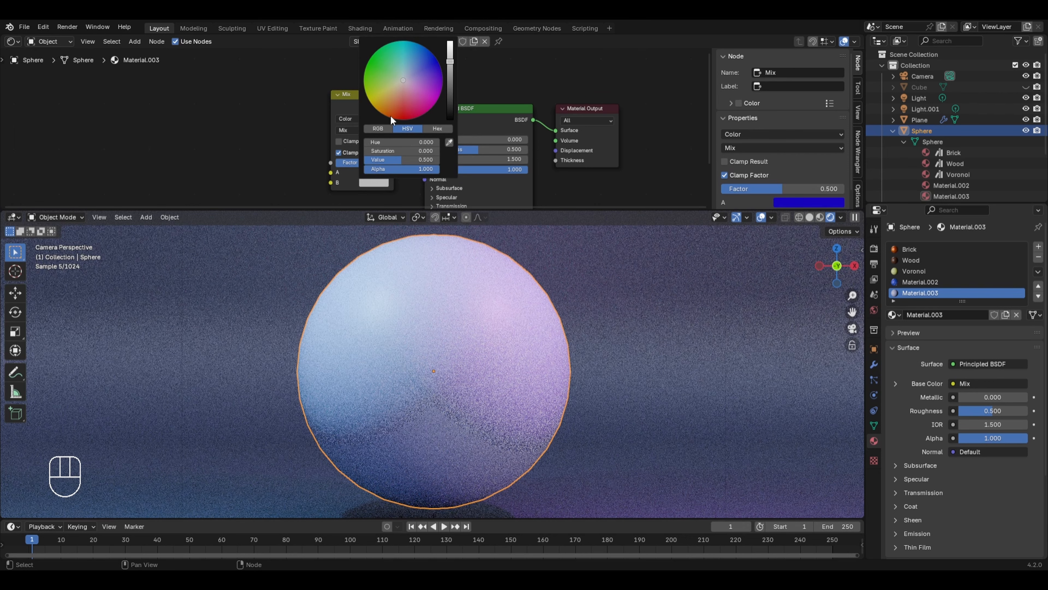
drag(391, 117, 402, 110)
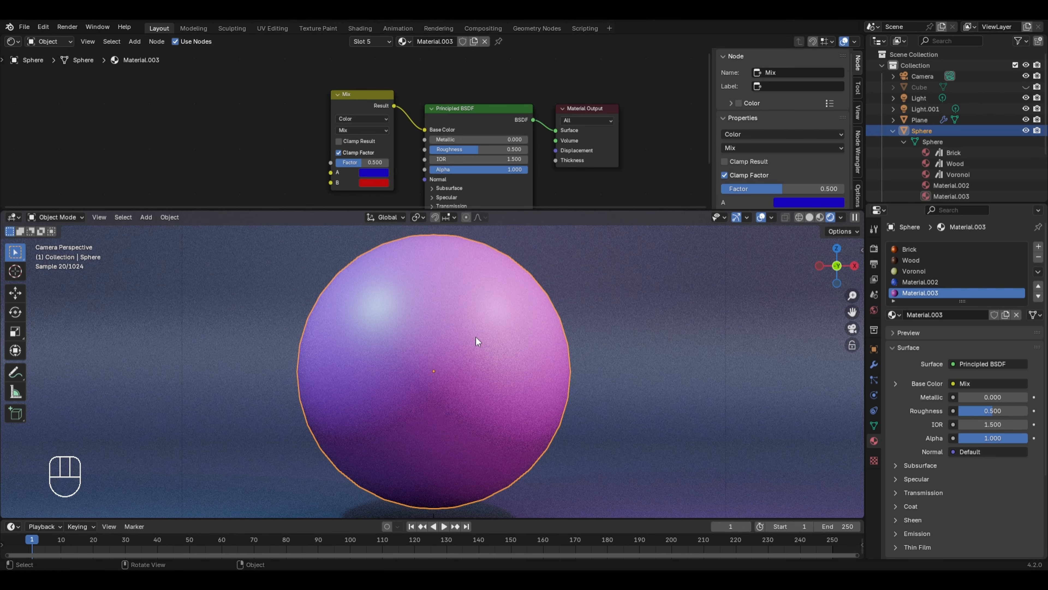
Test the Mix node's Factor at 0 and set it to about 0.208 to blend some red into the blue.
scroll(386, 112, up, 1)
scroll(387, 112, up, 1)
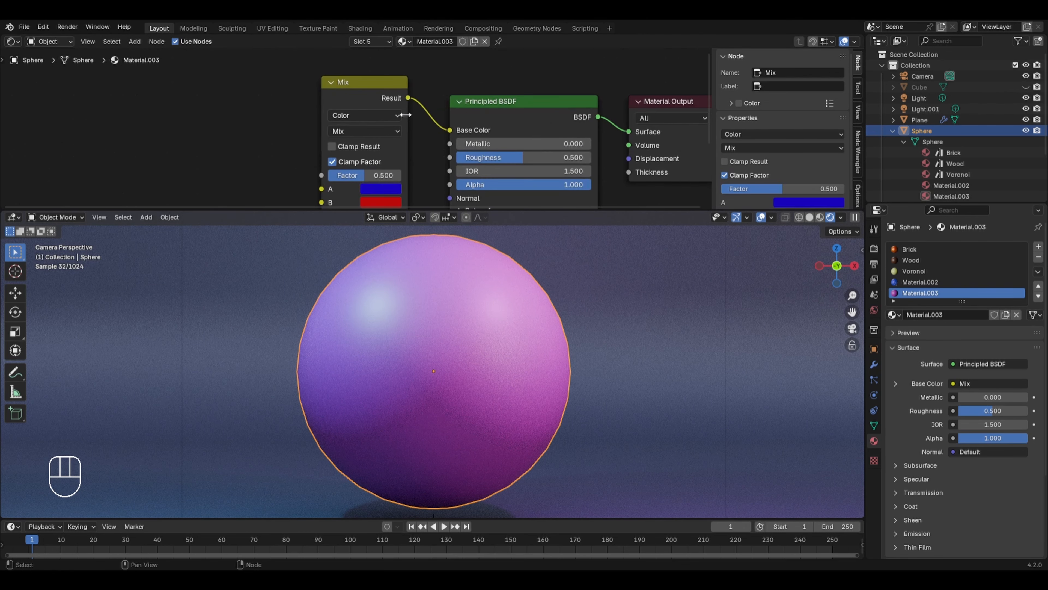
click(371, 175)
drag(371, 175, 328, 174)
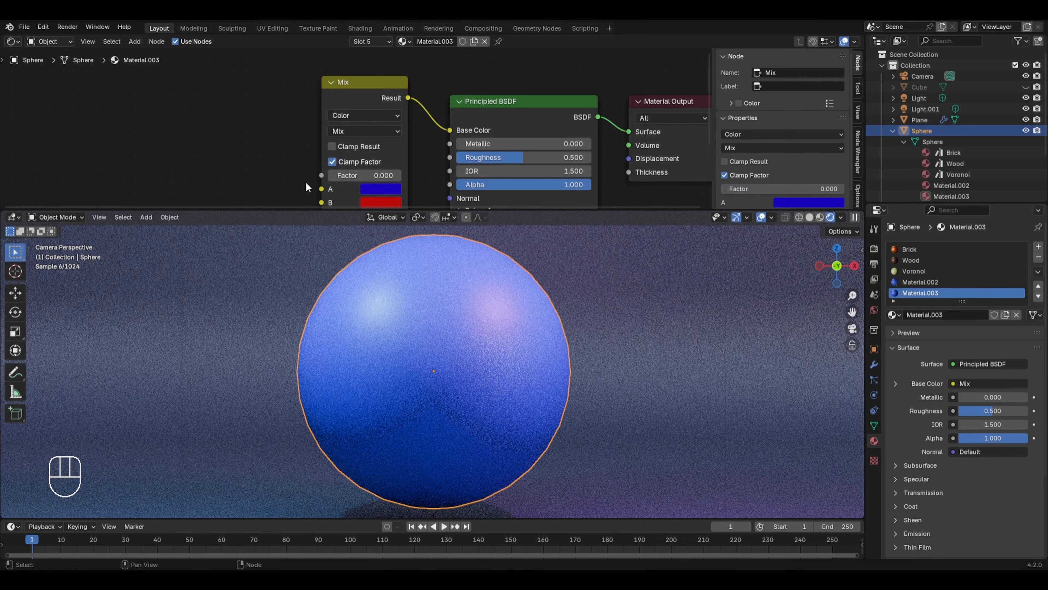
drag(330, 175, 343, 175)
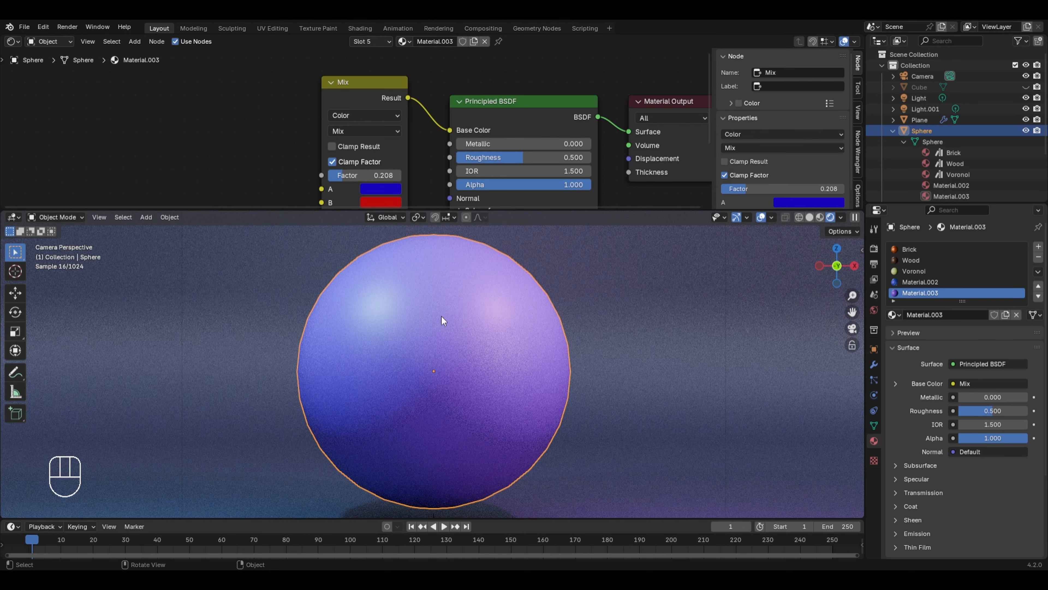
Test the Mix node's Factor at 1.000 and set it to 0.808.
middle_drag(297, 183, 298, 178)
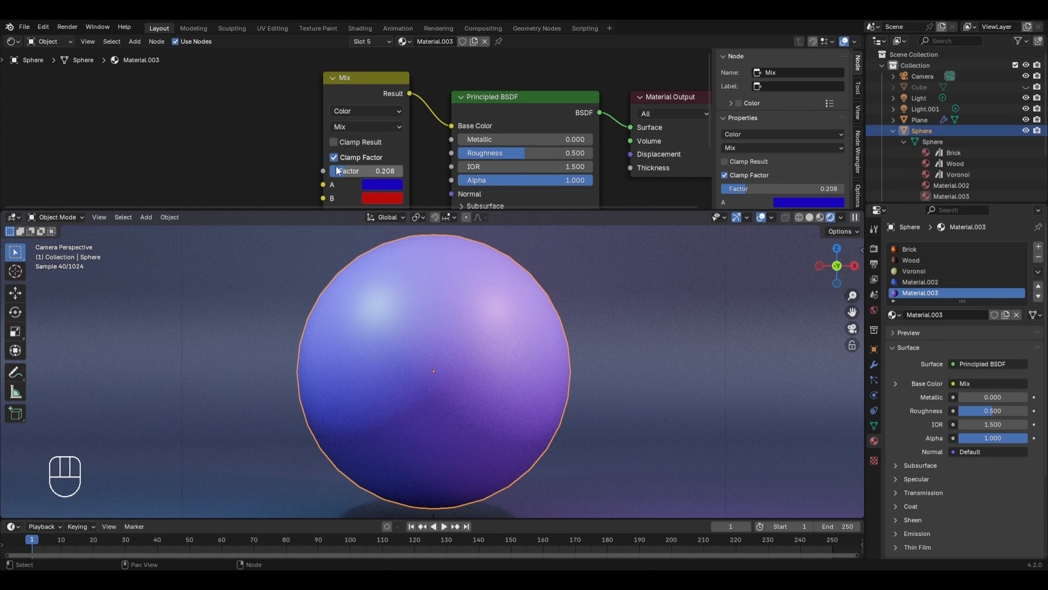
drag(338, 170, 375, 193)
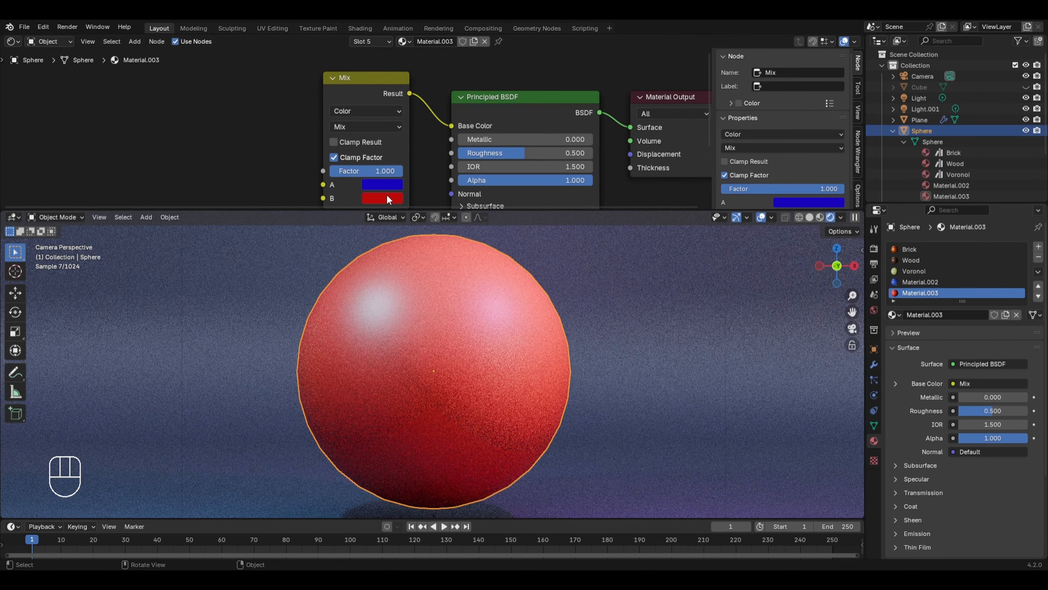
drag(392, 172, 392, 166)
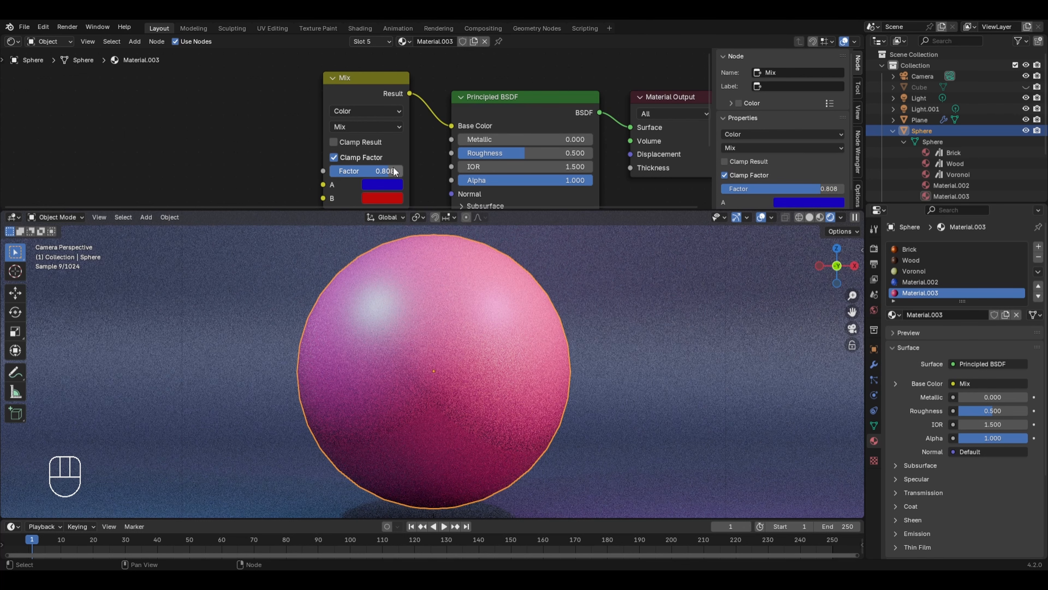
Try the Darken and Multiply blending modes on the Mix node with Factor 0.550, and return it to Mix.
middle_drag(303, 195, 313, 166)
click(365, 98)
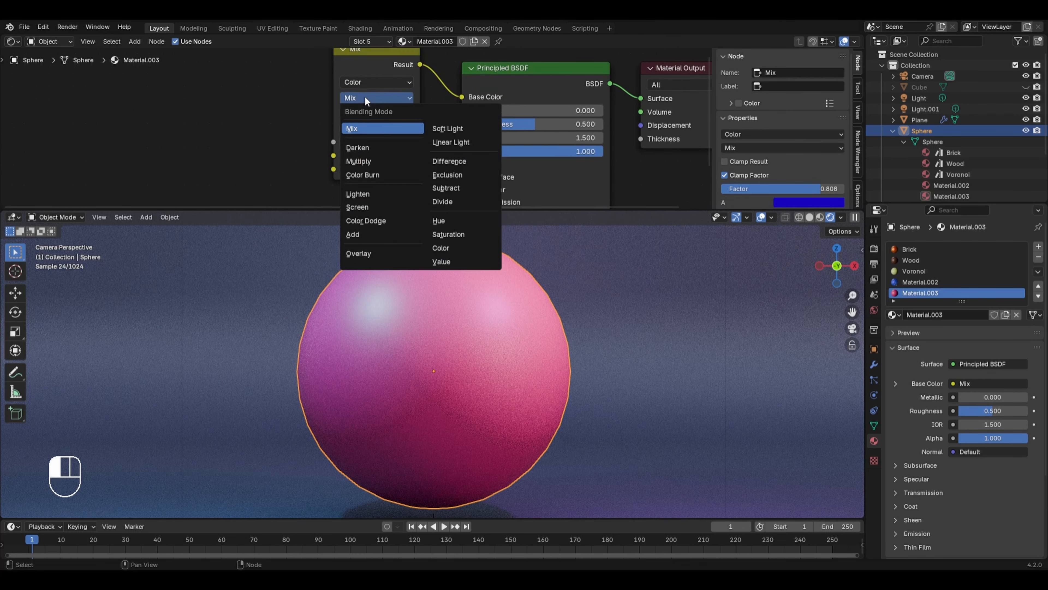
click(361, 148)
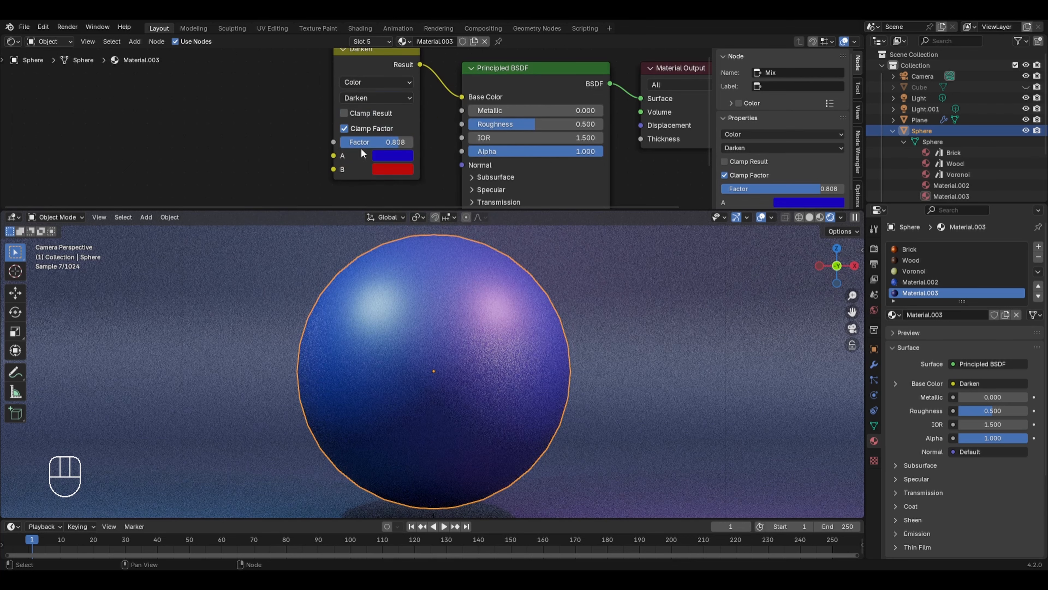
drag(398, 142, 380, 141)
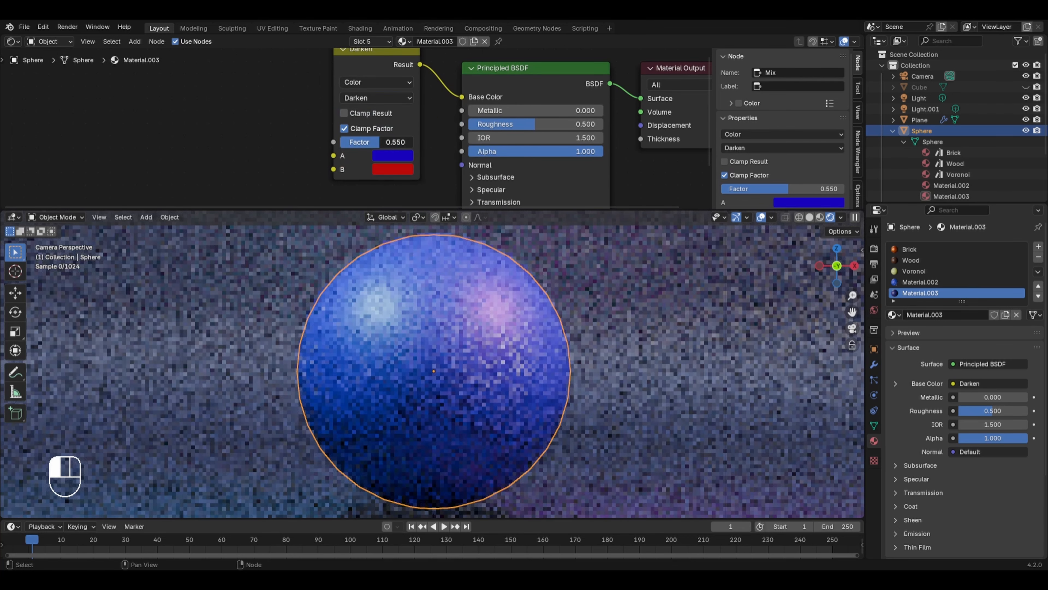
click(370, 97)
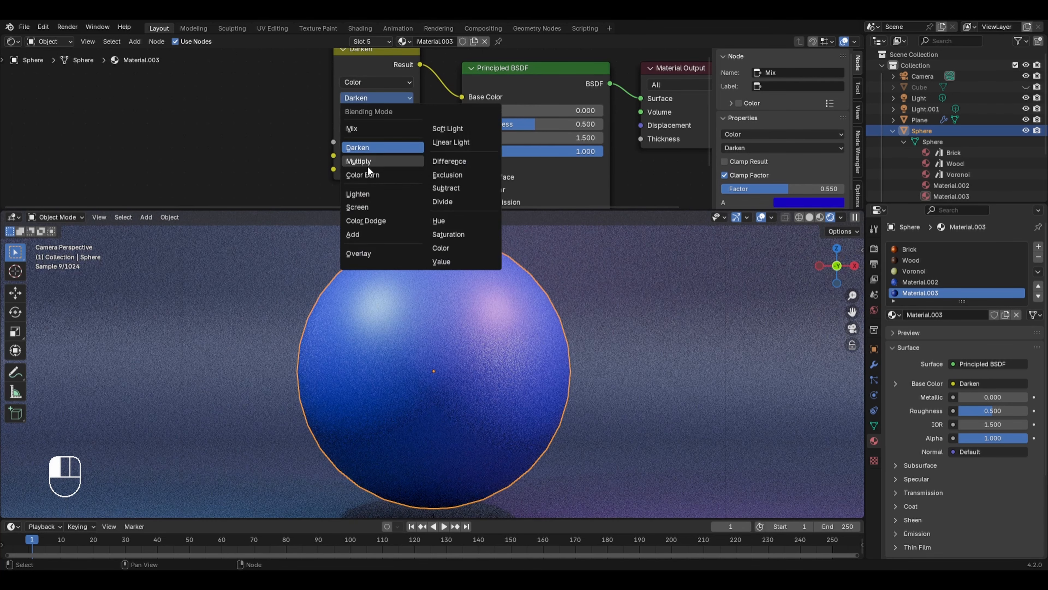
click(367, 163)
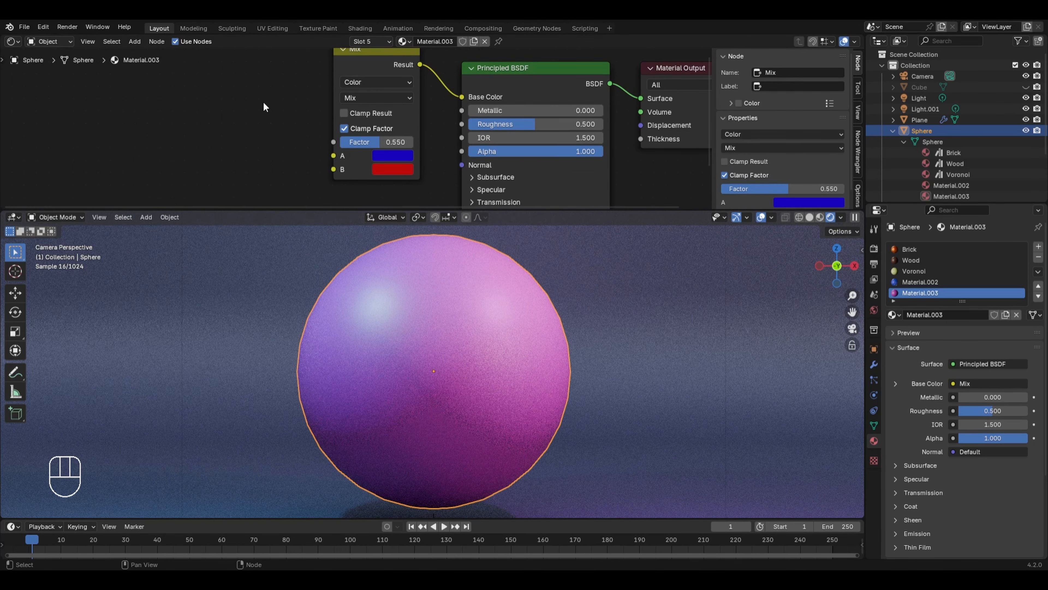
Add a Color Ramp node before the Mix node and connect its Color output to the Mix node's Factor.
middle_drag(265, 101, 301, 117)
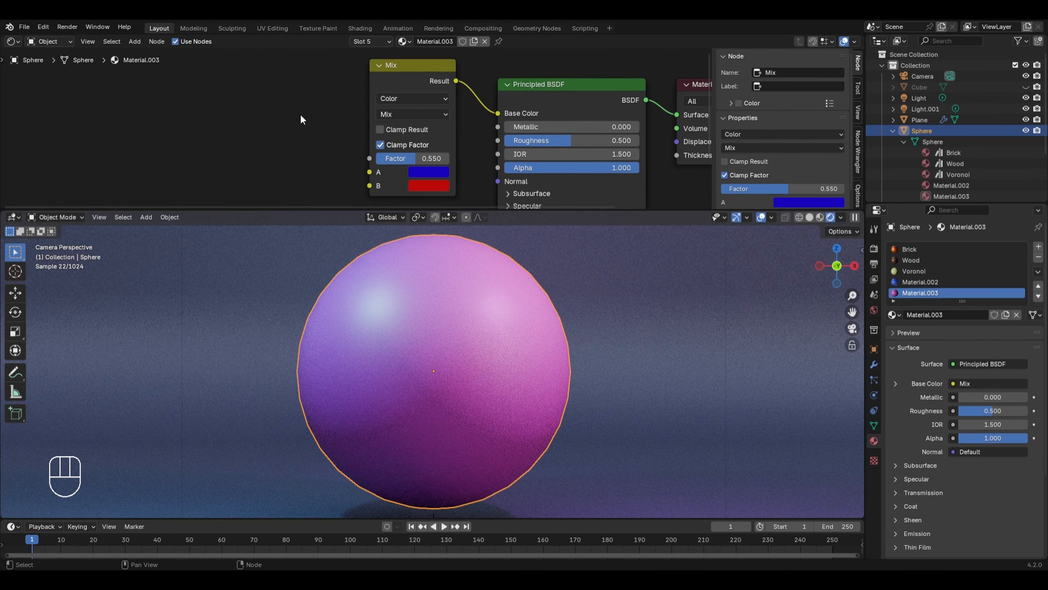
key(shift+a)
mouse_move(217, 127)
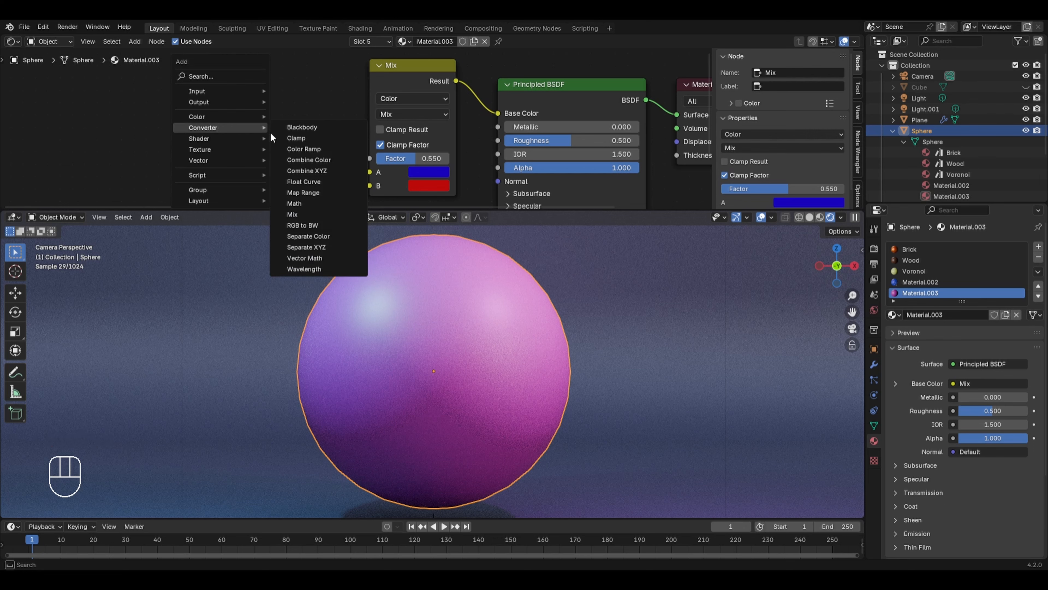
click(288, 148)
click(170, 98)
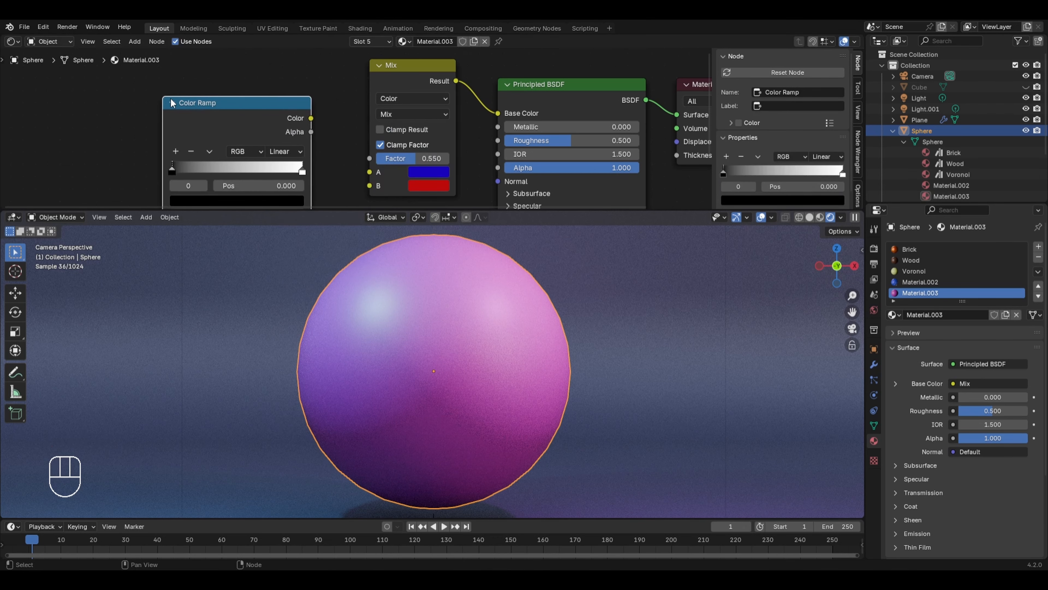
drag(311, 119, 370, 158)
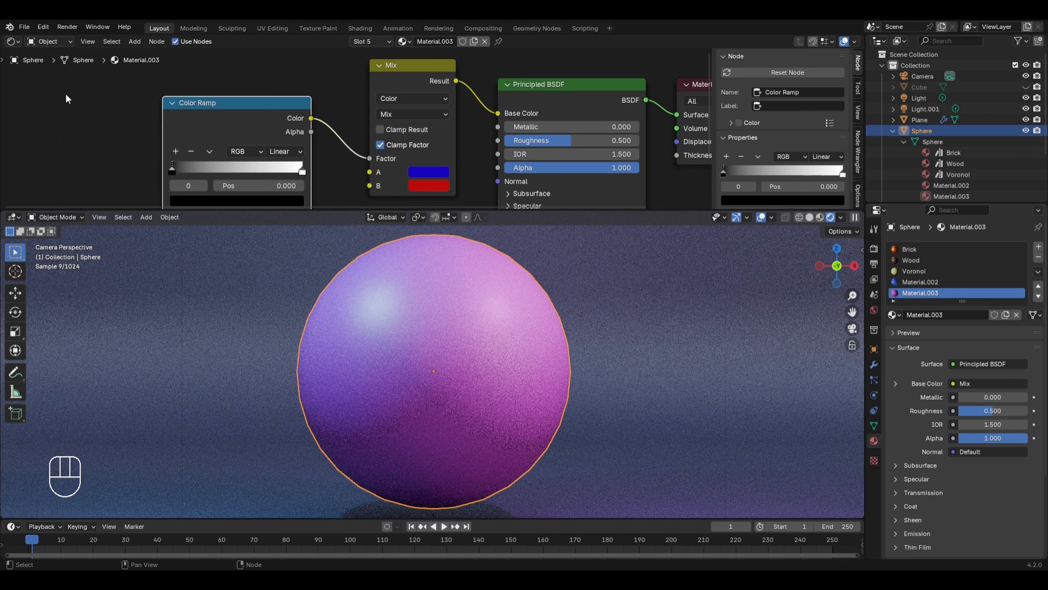
Add a Noise Texture node before the Color Ramp and connect its Fac output to the ramp's Fac input.
key(shift+a)
mouse_move(60, 121)
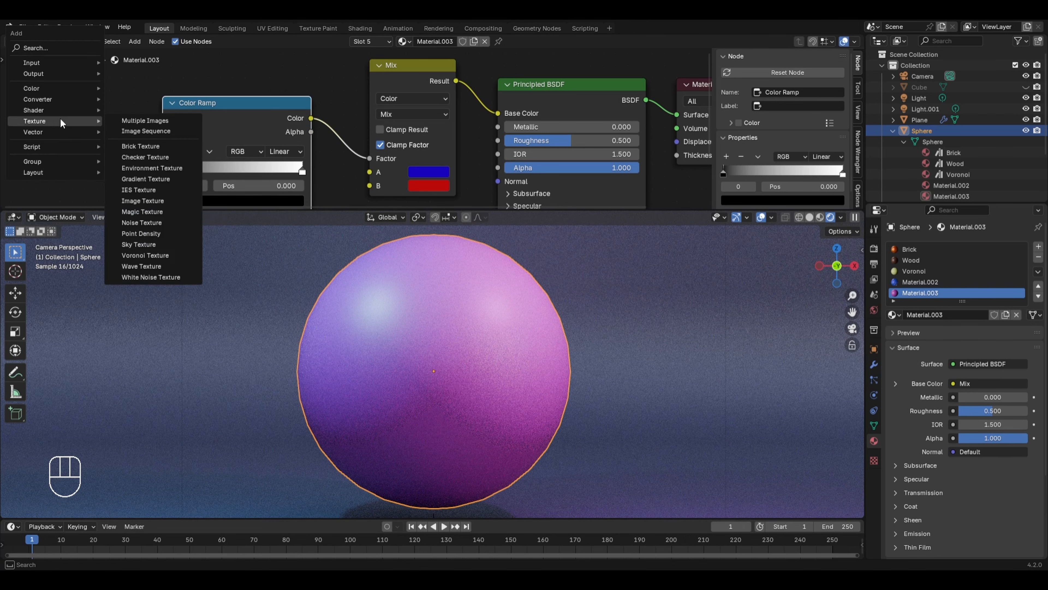
click(142, 222)
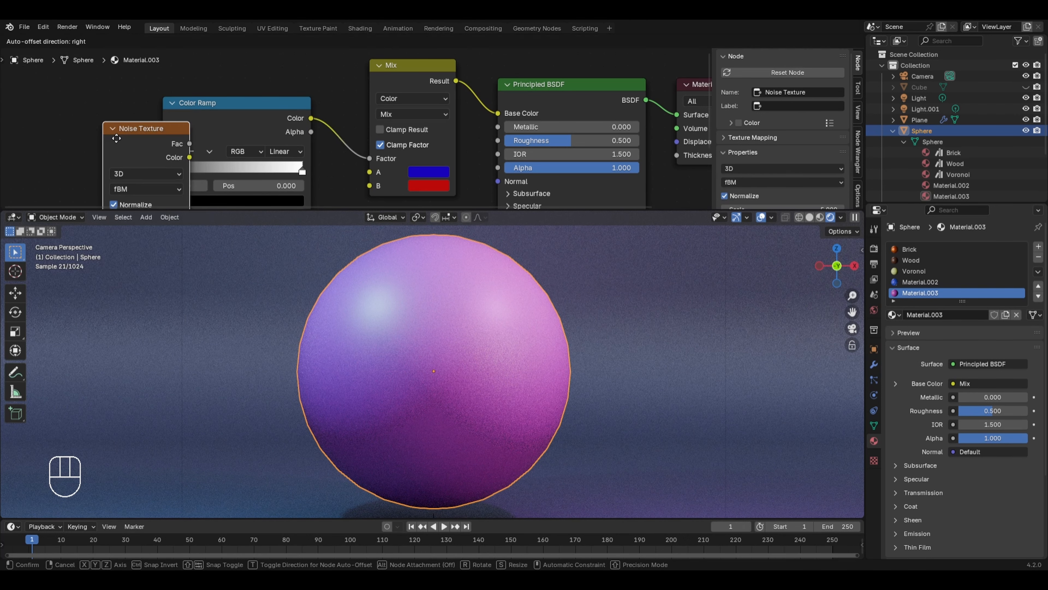
click(133, 127)
drag(136, 123, 161, 128)
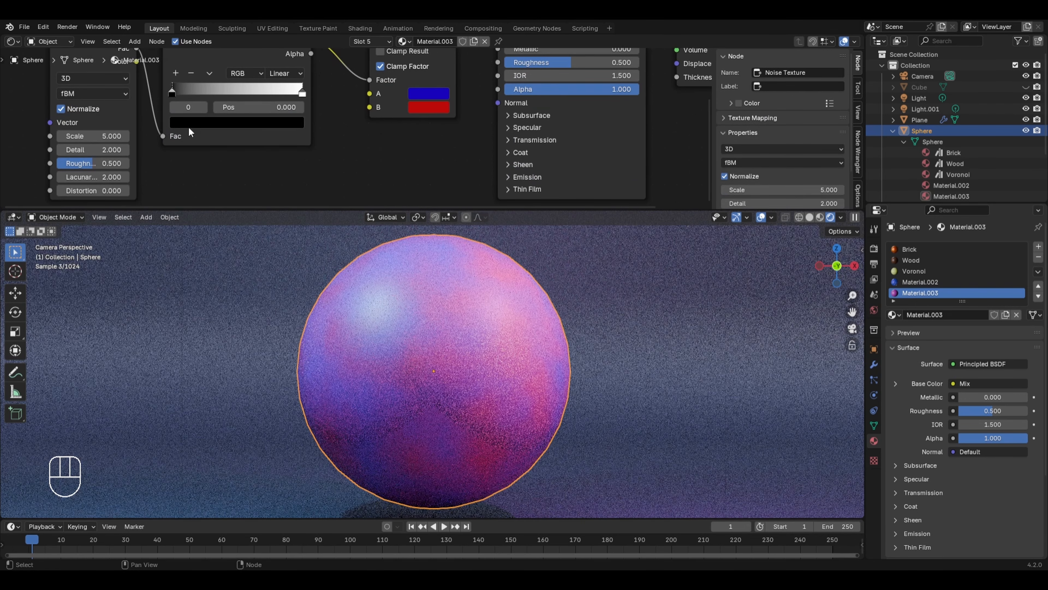
Move the Color Ramp's black stop inward and its white stop to 0.659, and set the Noise Texture Scale to 15.600.
scroll(516, 319, up, 3)
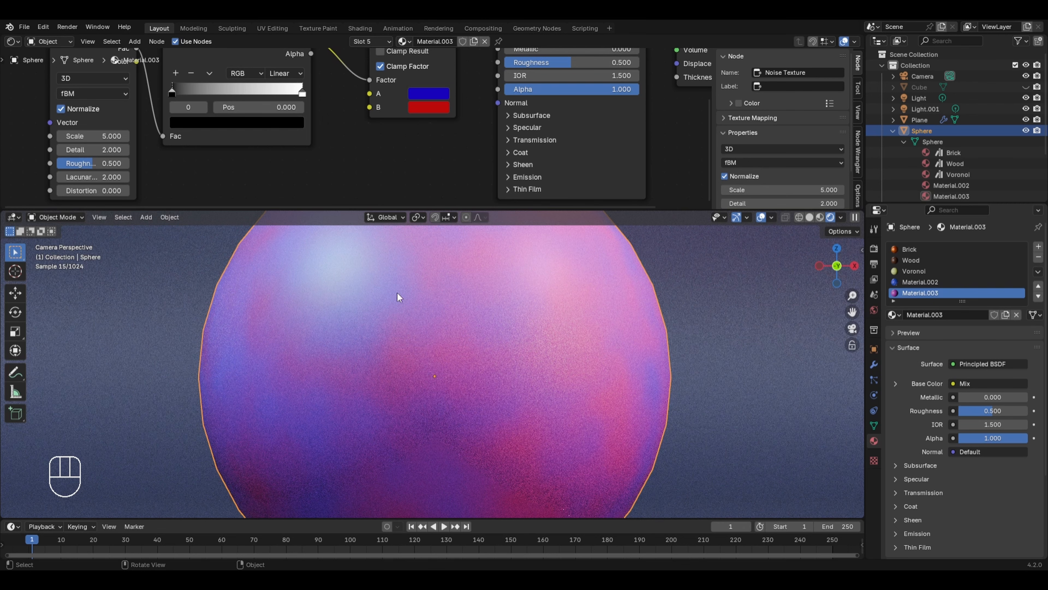
middle_drag(246, 102, 251, 154)
scroll(296, 159, up, 1)
drag(170, 142, 225, 141)
drag(303, 145, 251, 148)
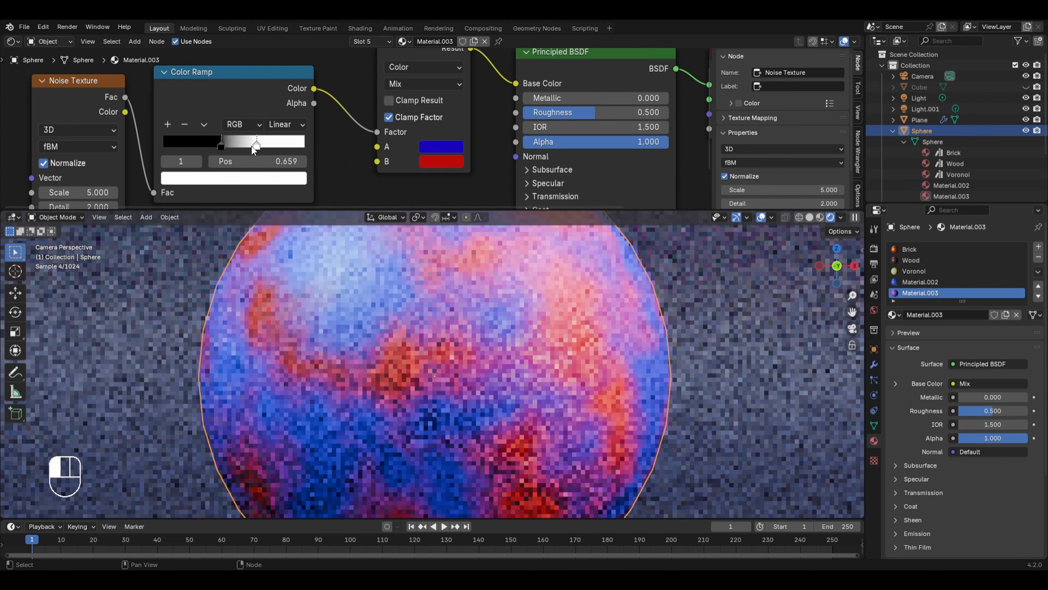
drag(76, 187, 108, 187)
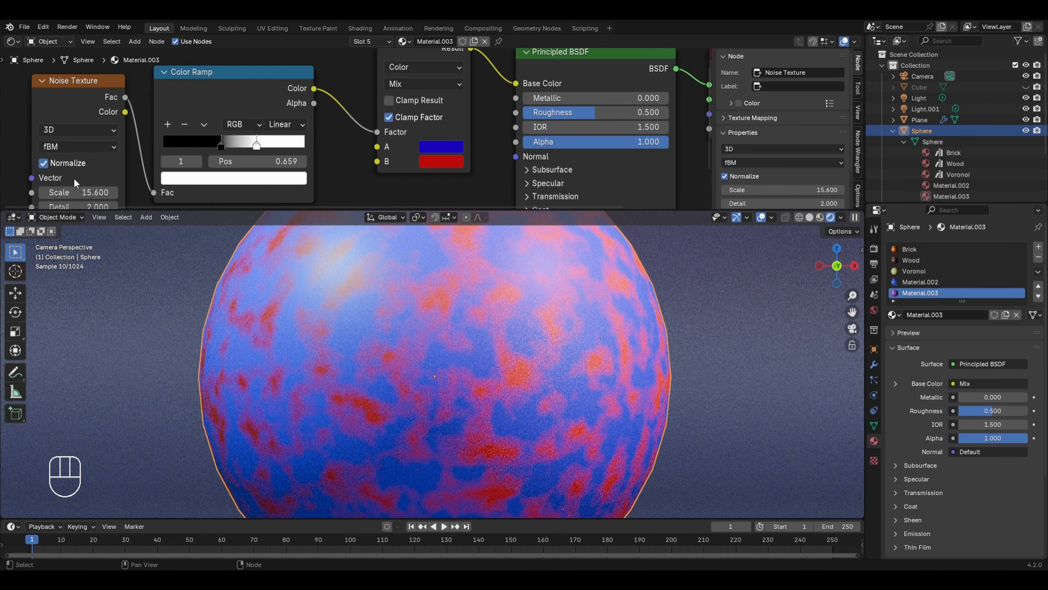
Set the Color Ramp interpolation to Constant and move its white stop to 0.523.
click(280, 125)
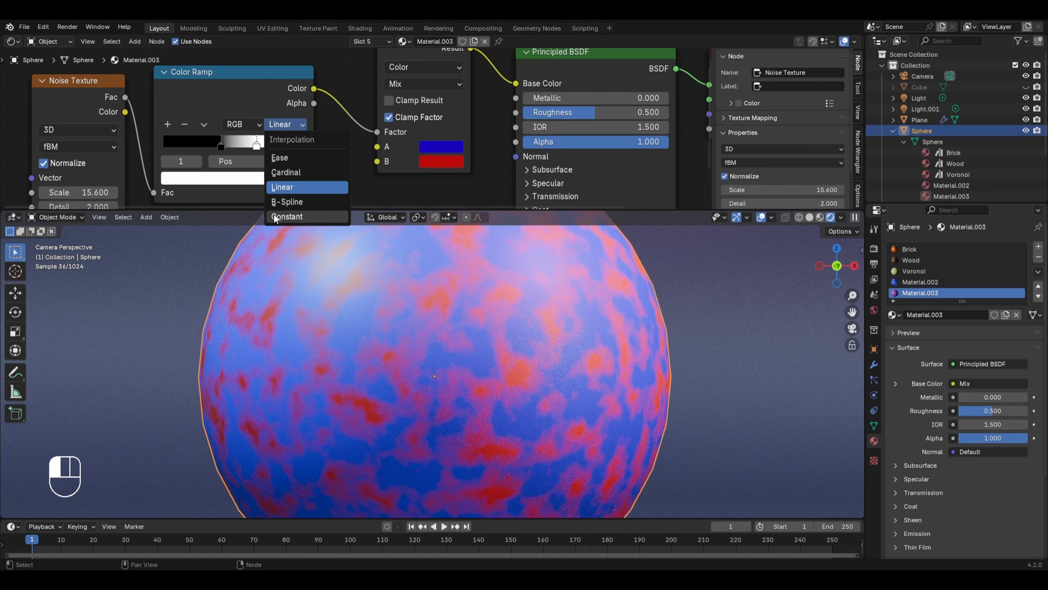
click(281, 215)
drag(256, 147, 226, 137)
scroll(379, 299, down, 4)
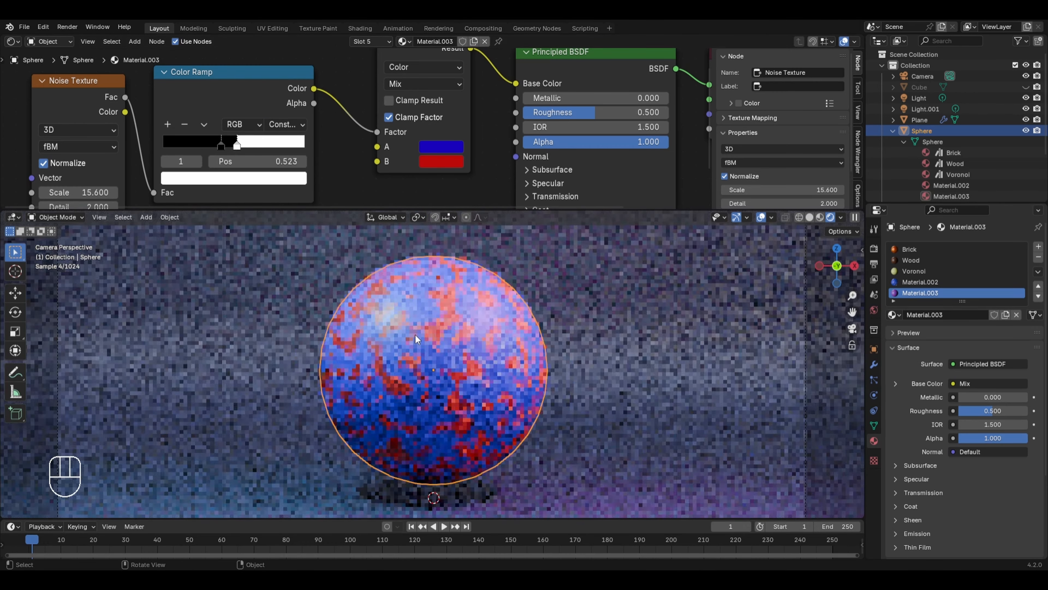
scroll(392, 164, down, 2)
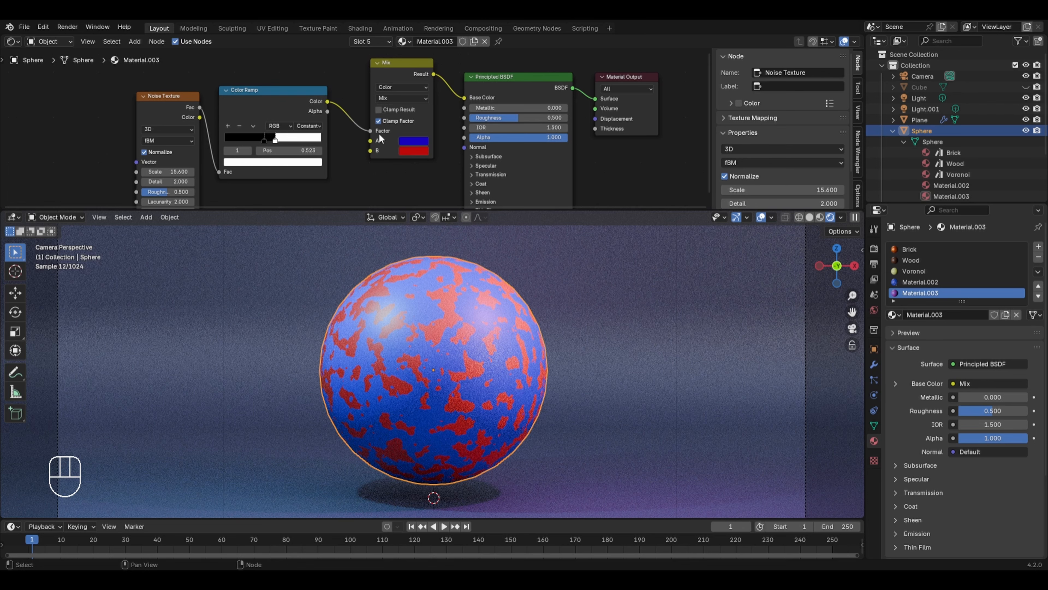
Display Material.002 in the slot and move its blue Principled BSDF and Glass BSDF nodes closer to the Mix Shader.
click(403, 42)
click(429, 110)
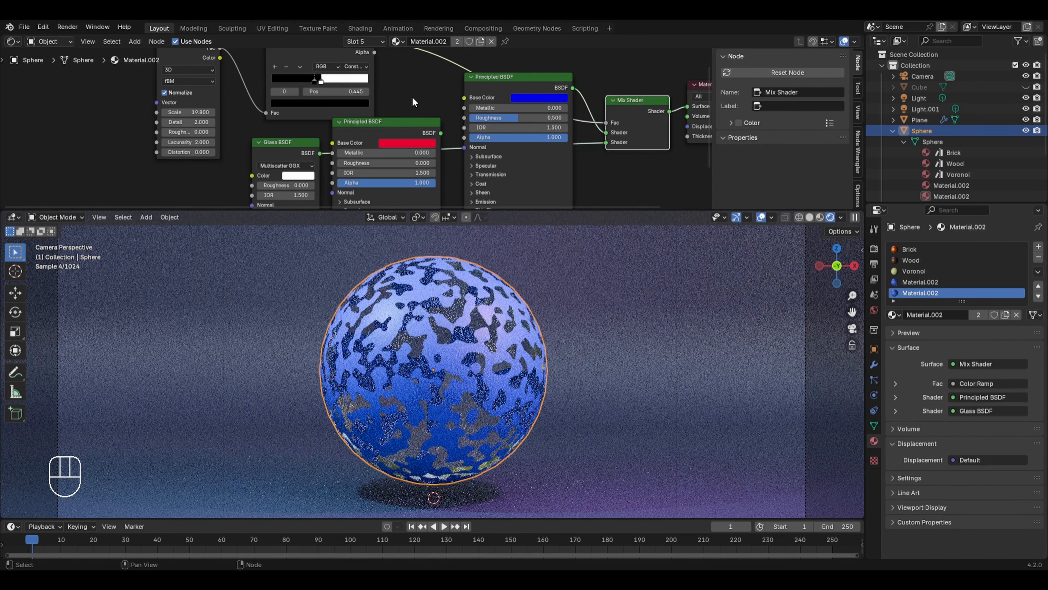
scroll(412, 99, down, 2)
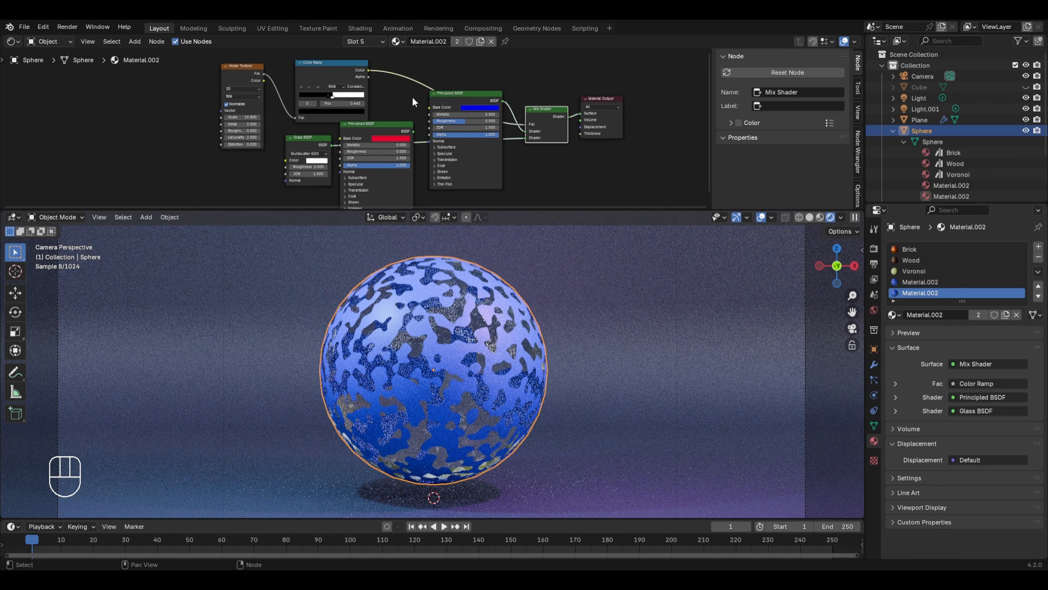
drag(444, 94, 463, 83)
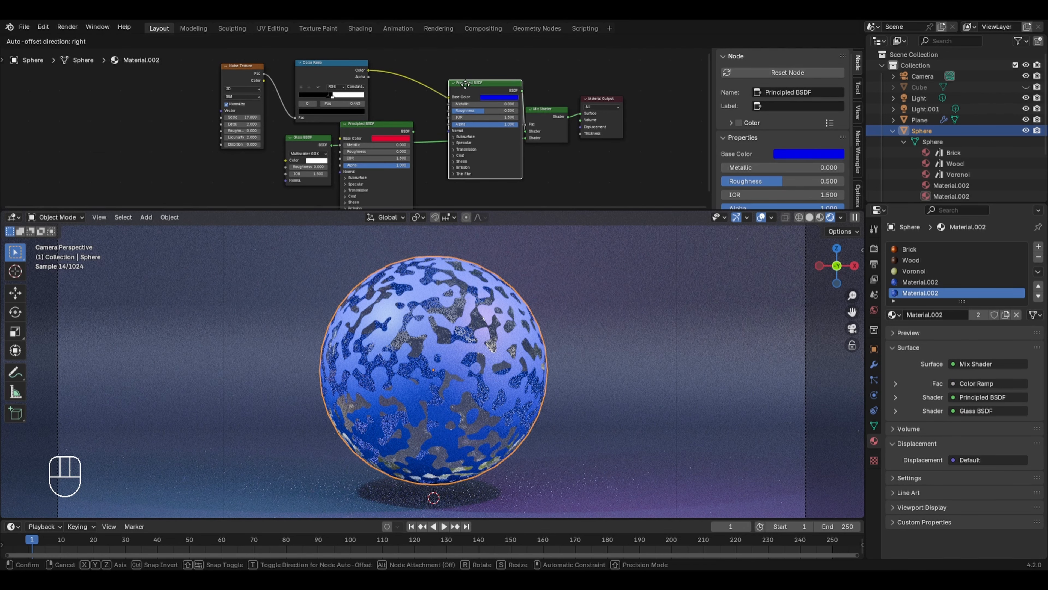
click(309, 139)
drag(310, 139, 488, 177)
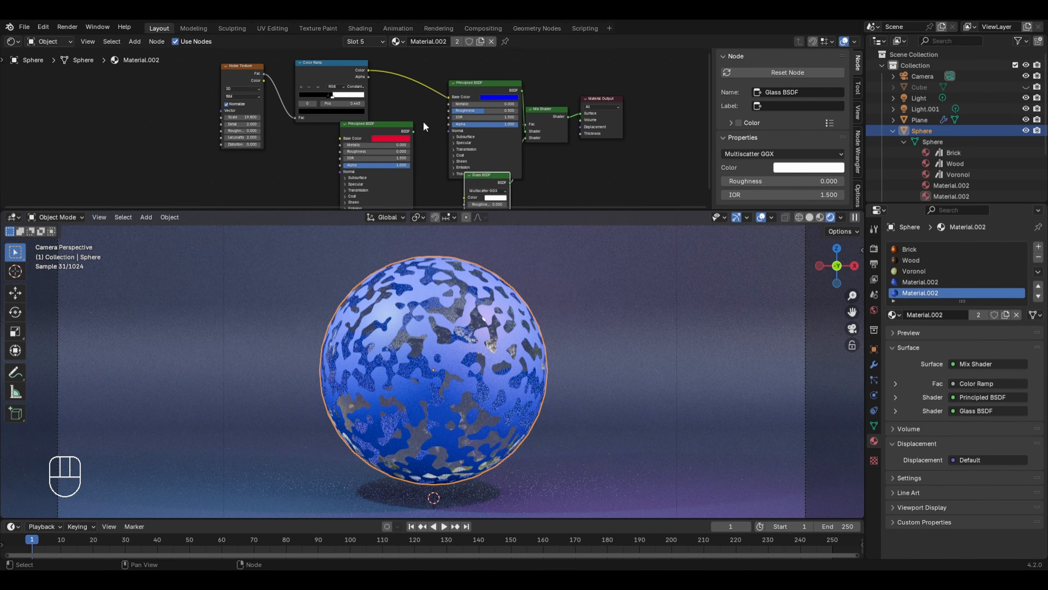
key(shift+a)
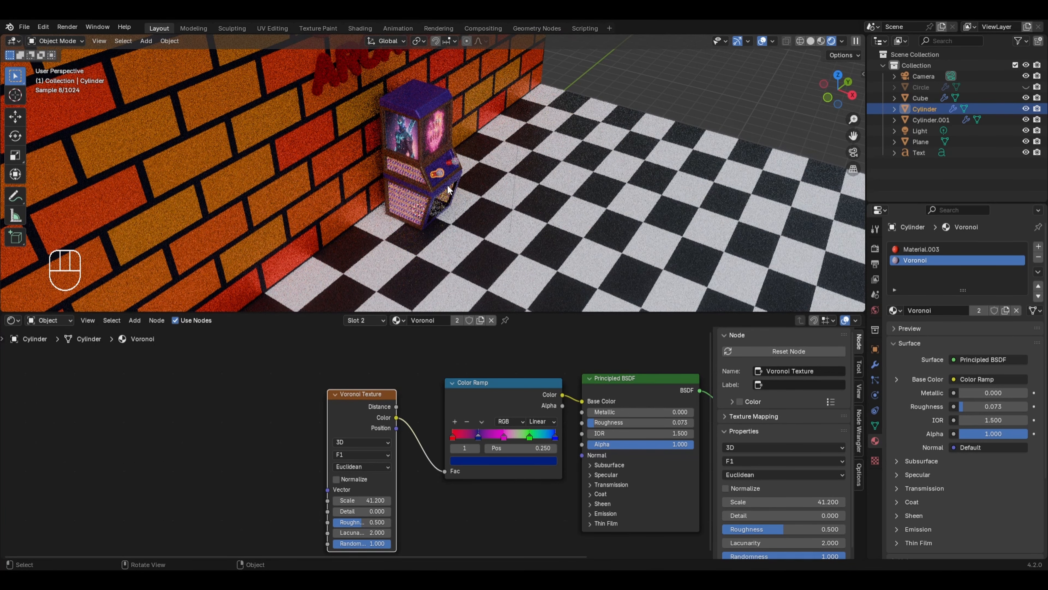
Select the checkered floor plane in the arcade scene and move its Material Output node farther from the Principled BSDF.
middle_drag(441, 165, 735, 193)
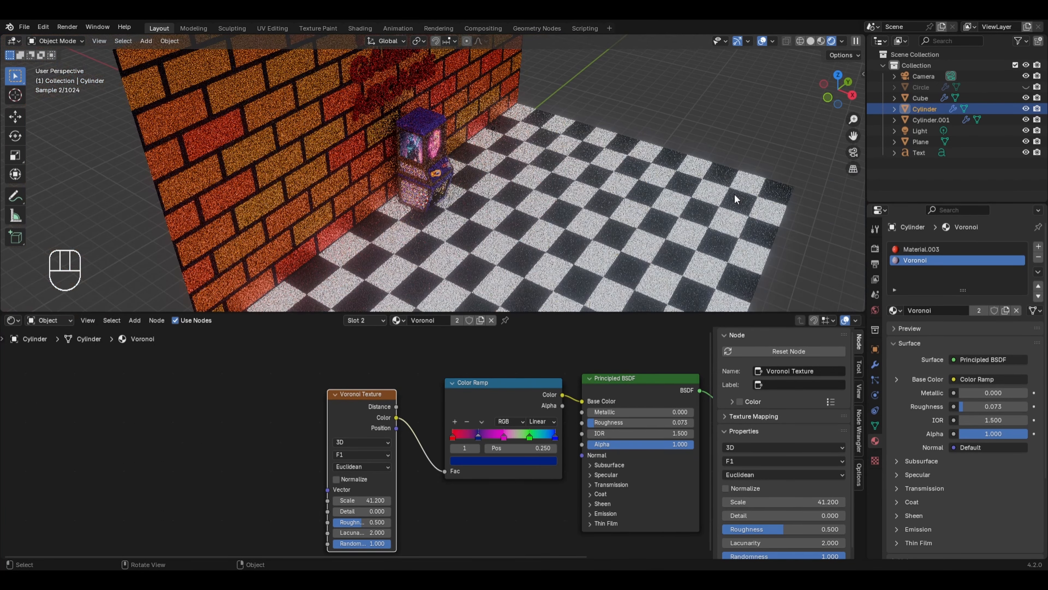
click(656, 194)
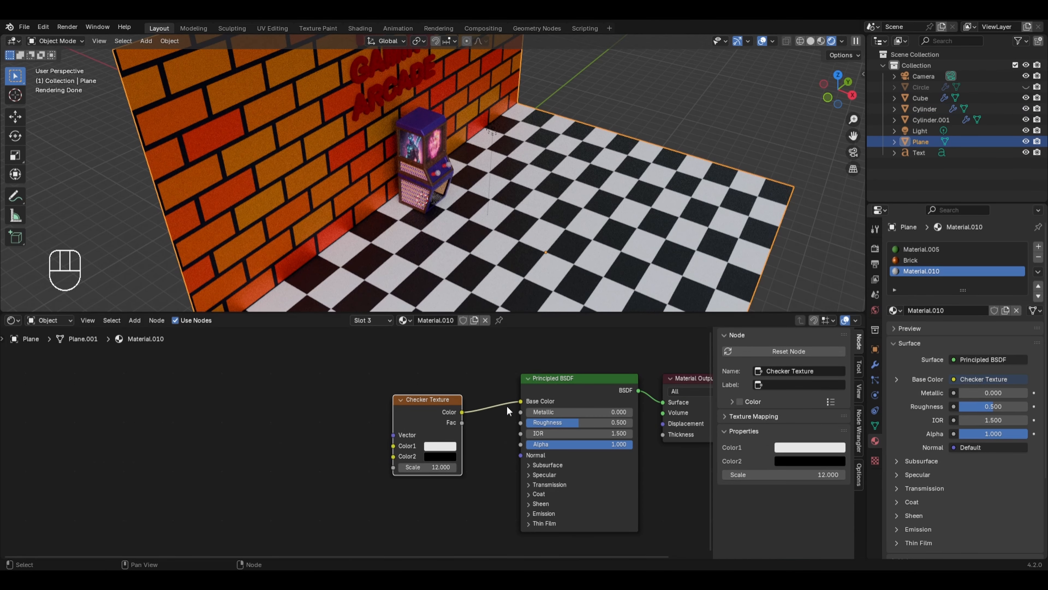
scroll(477, 467, down, 2)
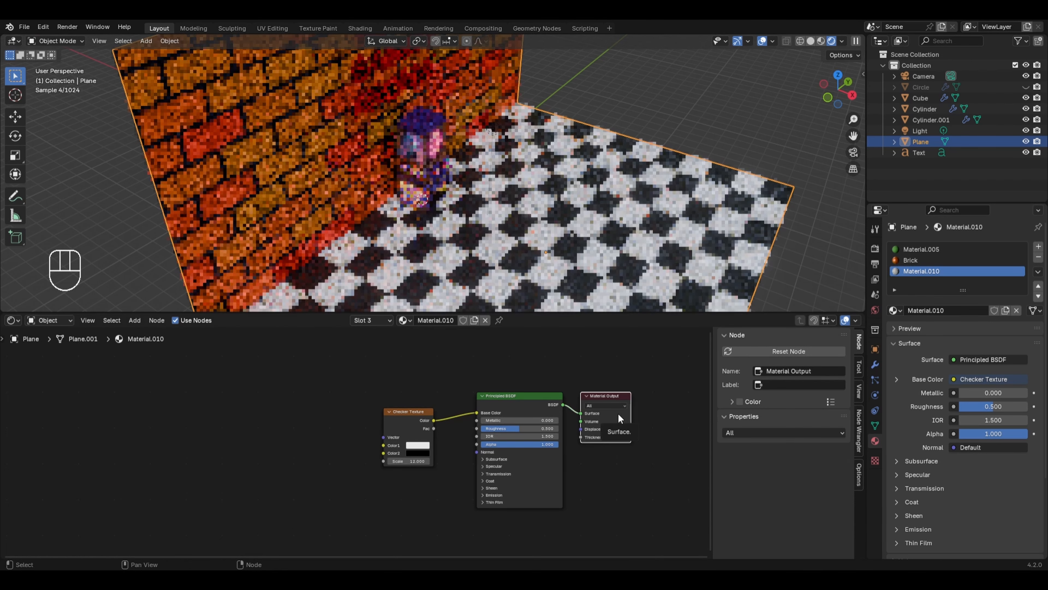
drag(618, 417, 666, 399)
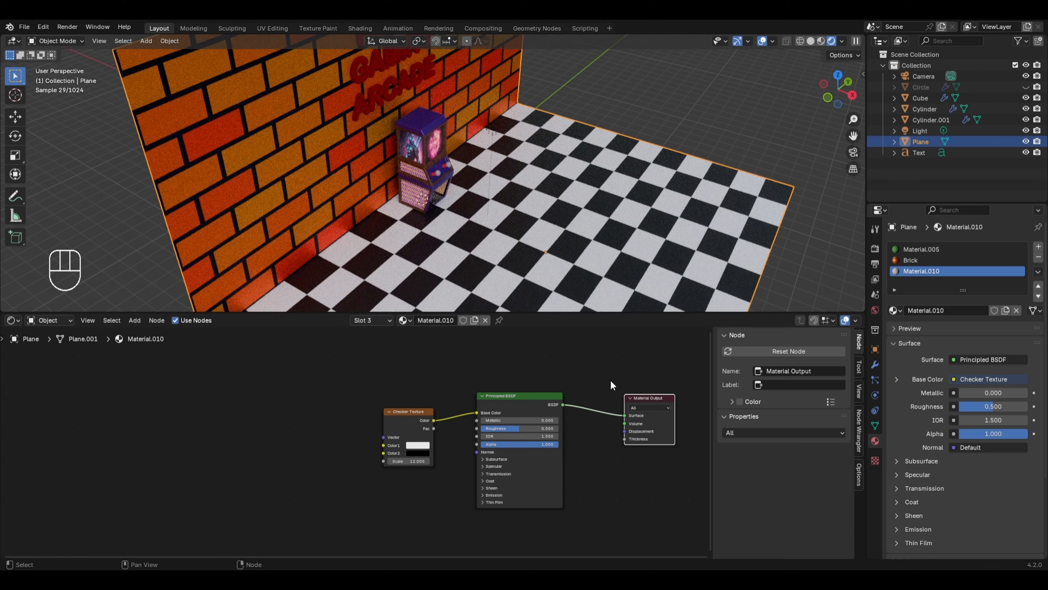
Insert a Mix Shader node between the floor material's Principled BSDF and Material Output.
key(shift+a)
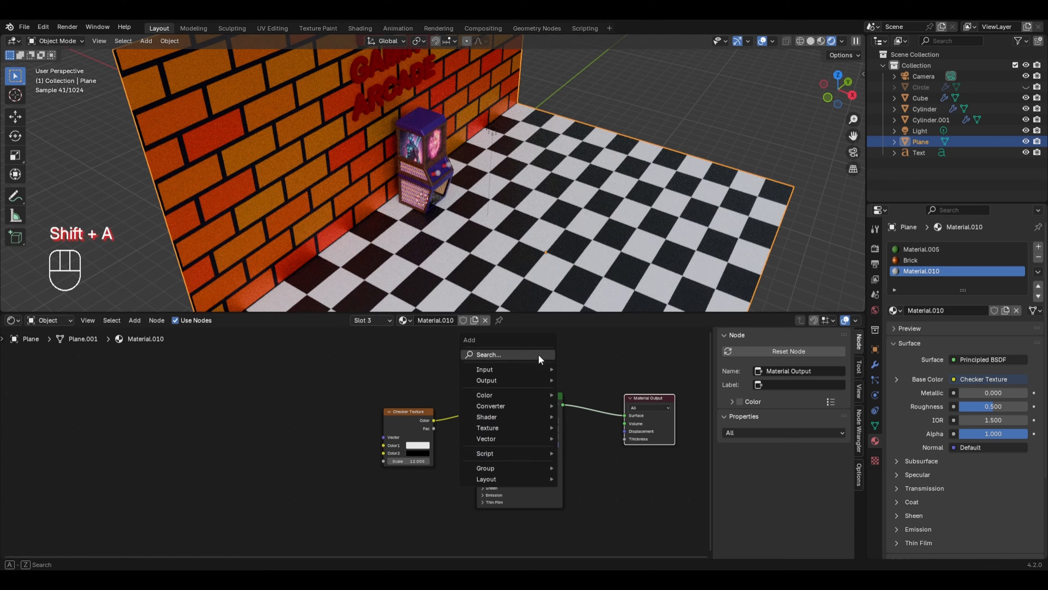
mouse_move(522, 418)
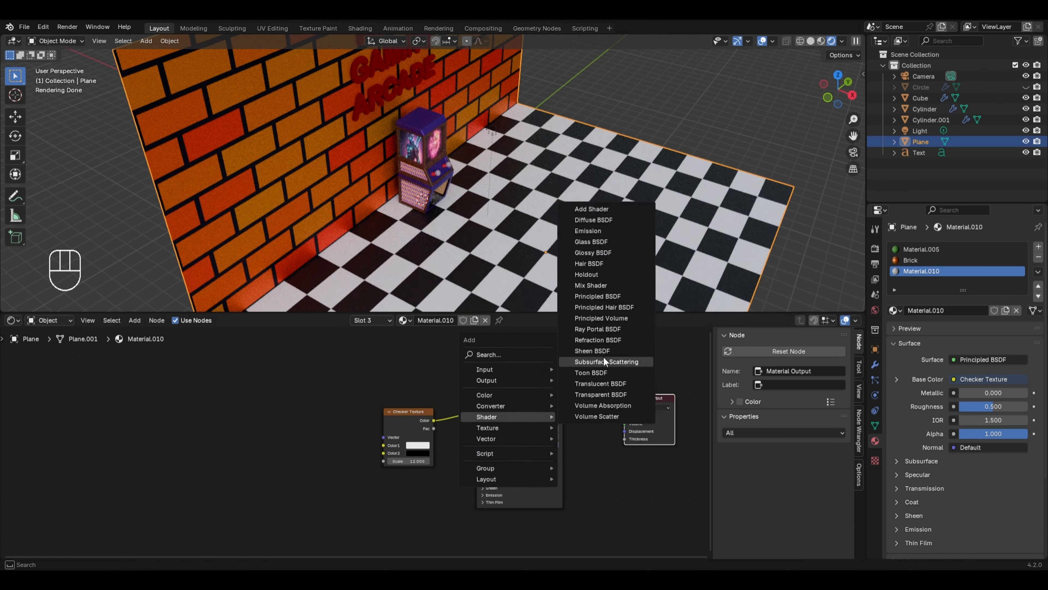
click(621, 285)
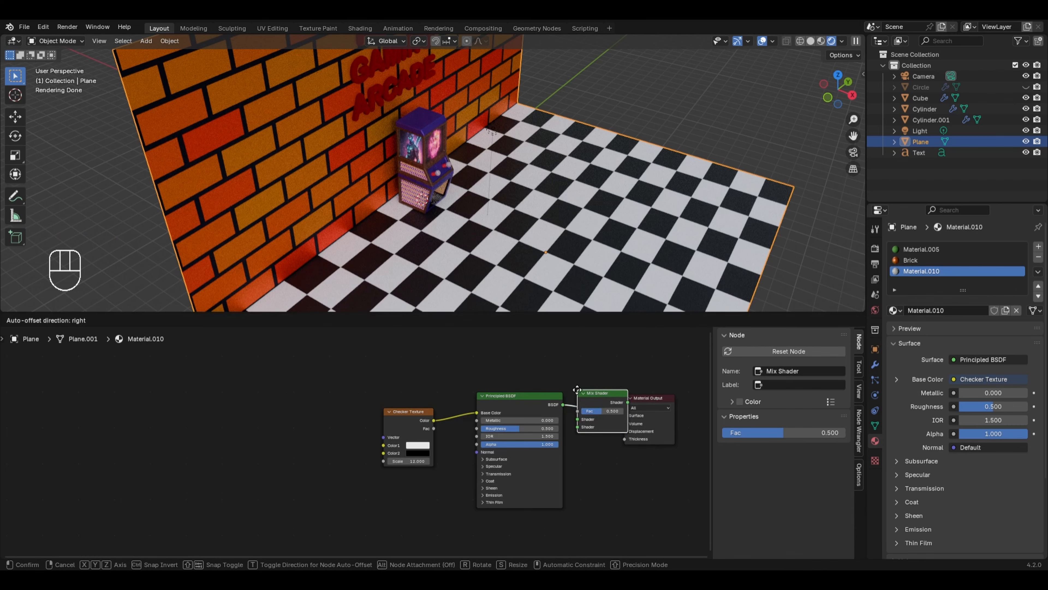
click(573, 396)
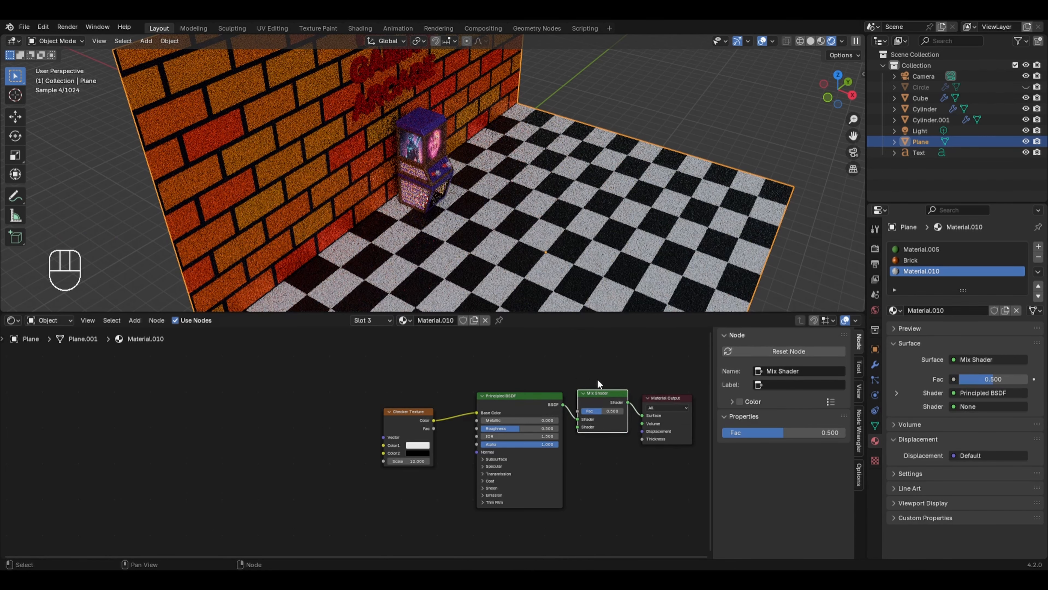
Duplicate the floor material's Principled BSDF, place the copy before the Checker Texture, and set its base color to blue.
click(519, 408)
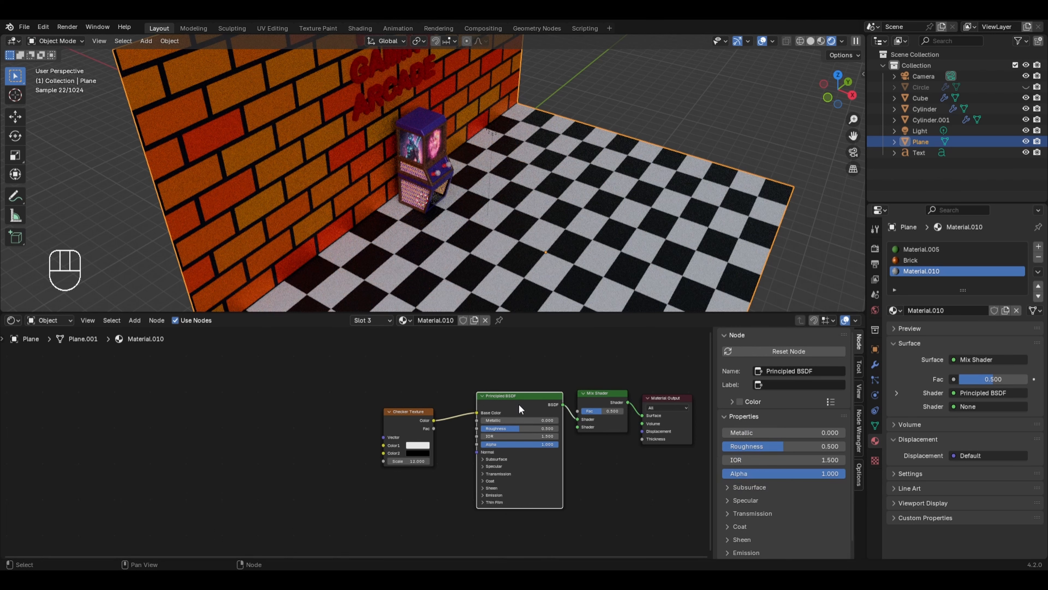
key(shift+d)
click(242, 429)
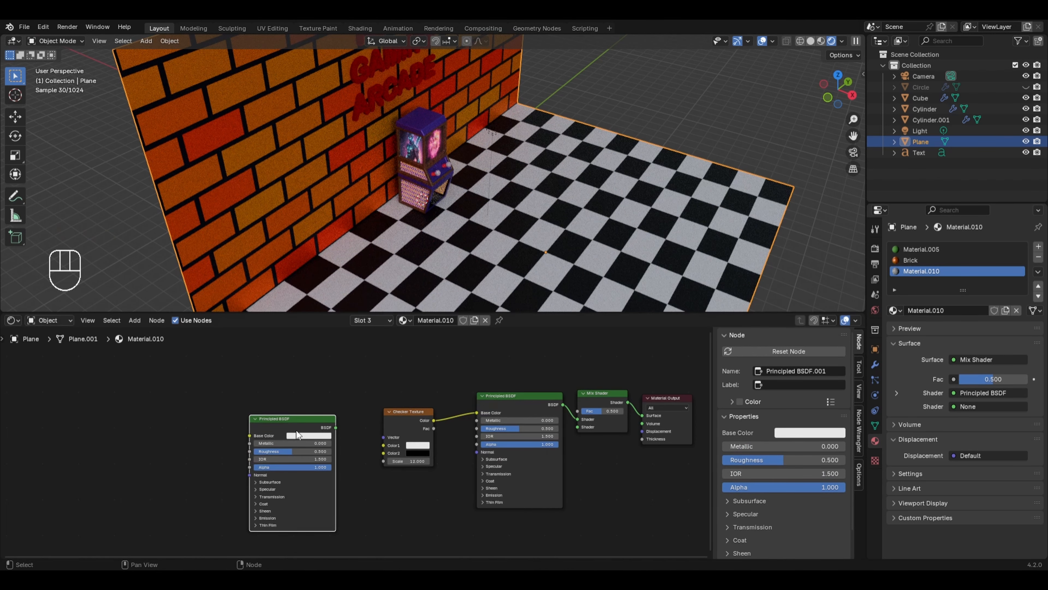
click(304, 434)
click(349, 338)
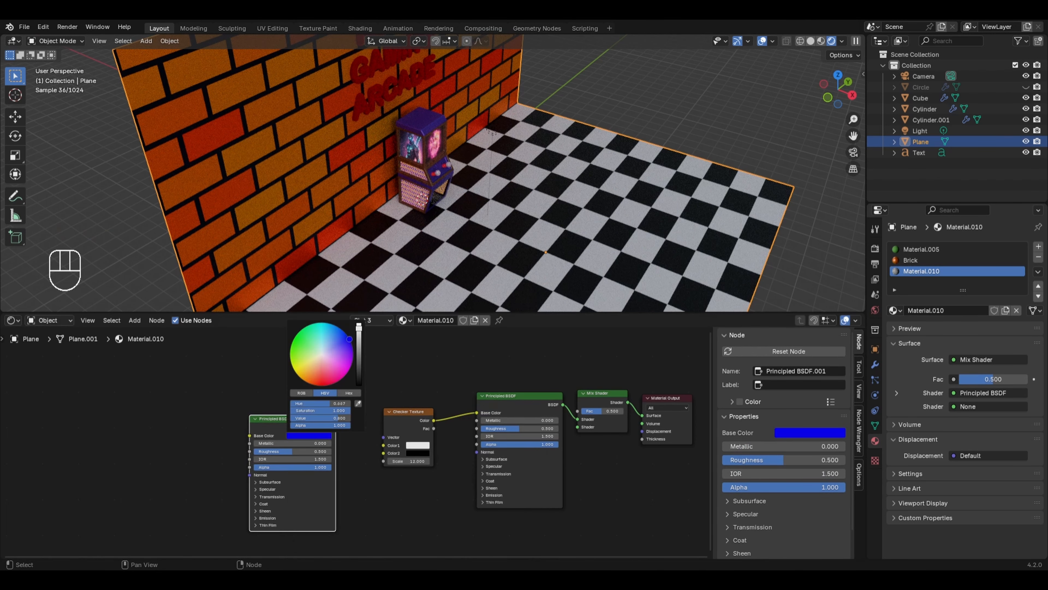
Connect the blue Principled BSDF's output to the Mix Shader's second Shader input.
scroll(355, 440, up, 5)
middle_drag(343, 425, 268, 433)
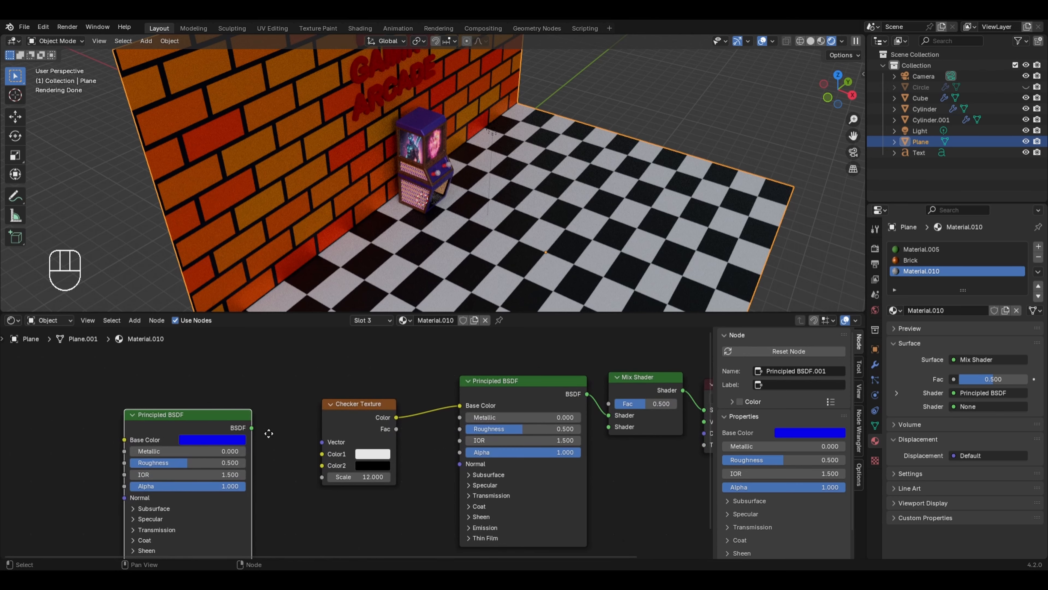
drag(252, 427, 615, 426)
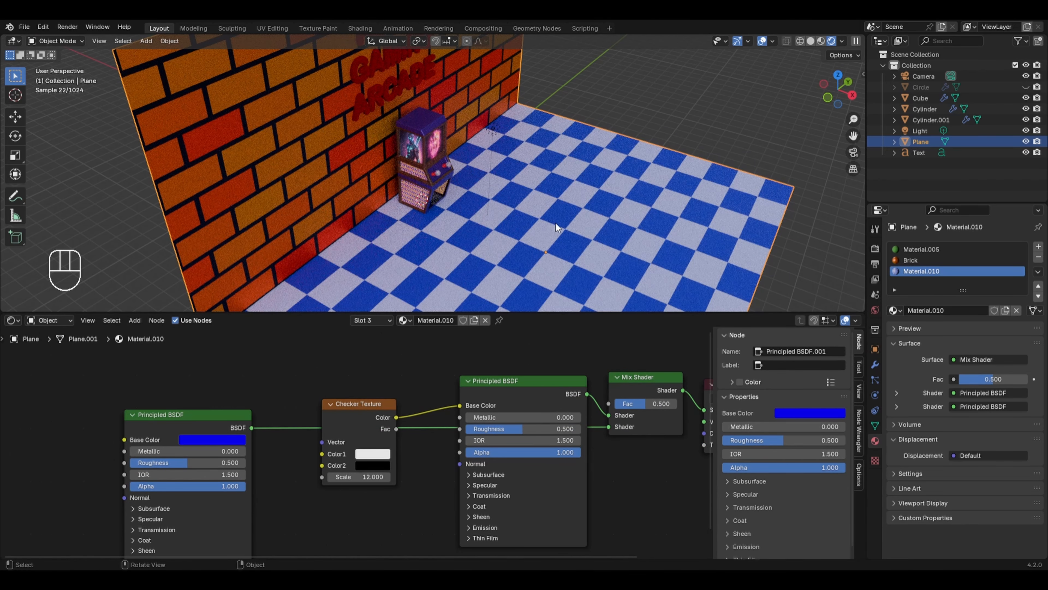
key(ctrl+z)
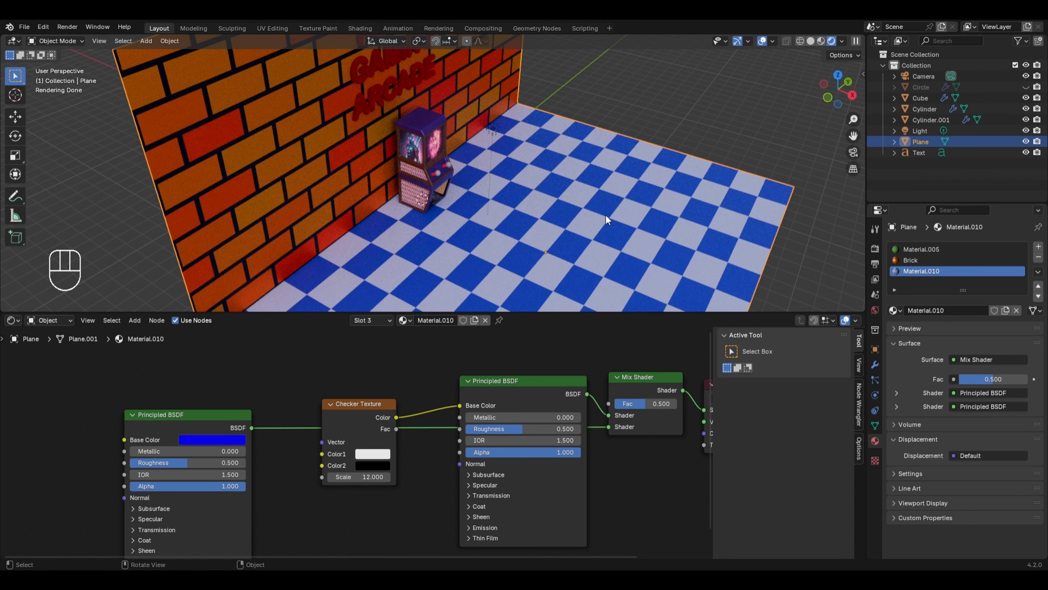
scroll(610, 216, down, 4)
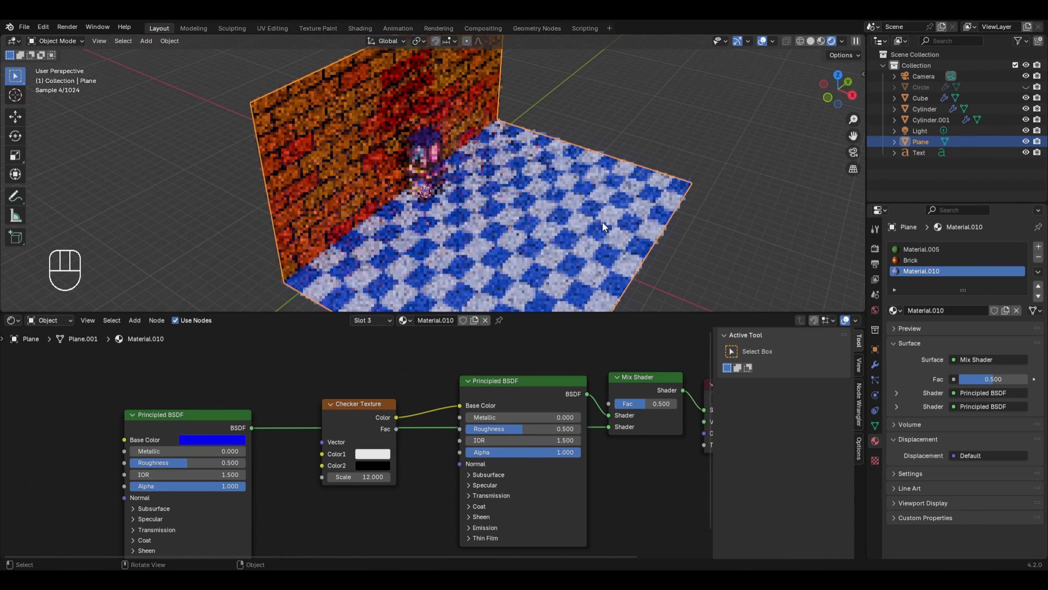
Add a Color Ramp node and connect its Color output to the Mix Shader's Fac input.
scroll(309, 402, down, 2)
middle_drag(319, 423, 362, 421)
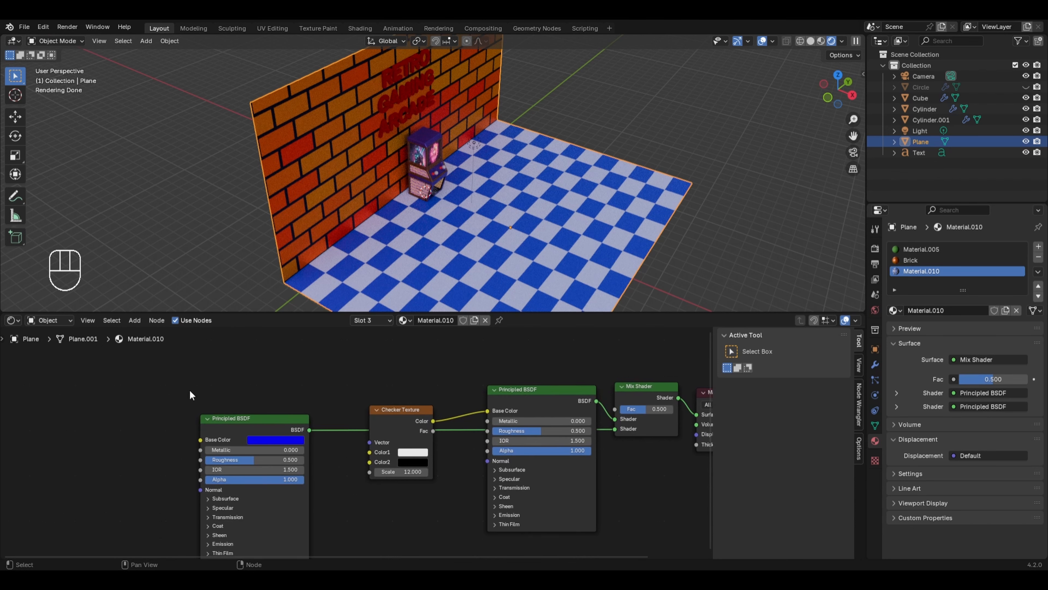
key(shift+a)
mouse_move(181, 369)
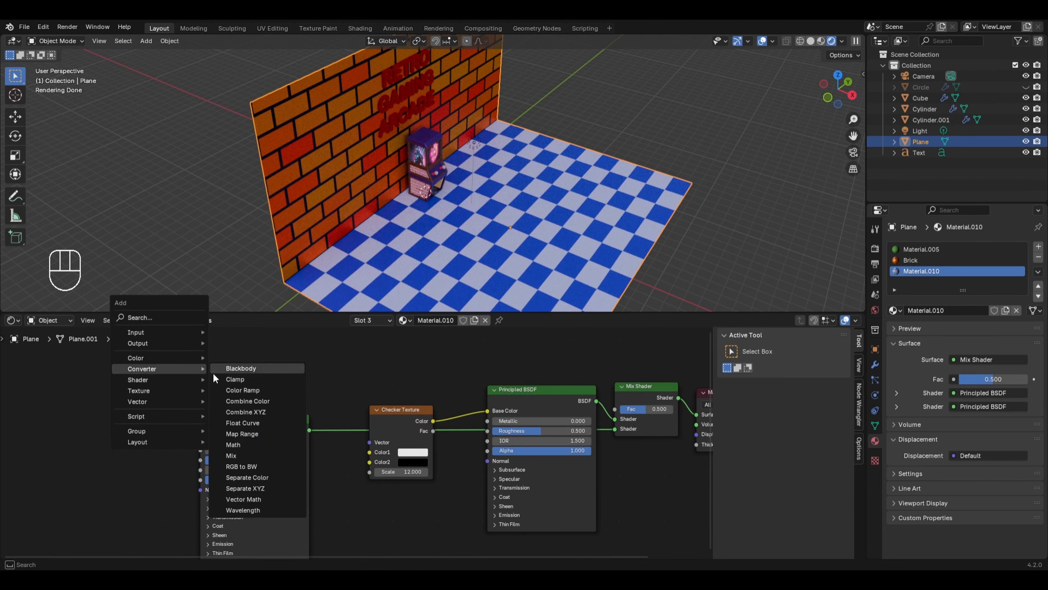
click(242, 389)
click(94, 397)
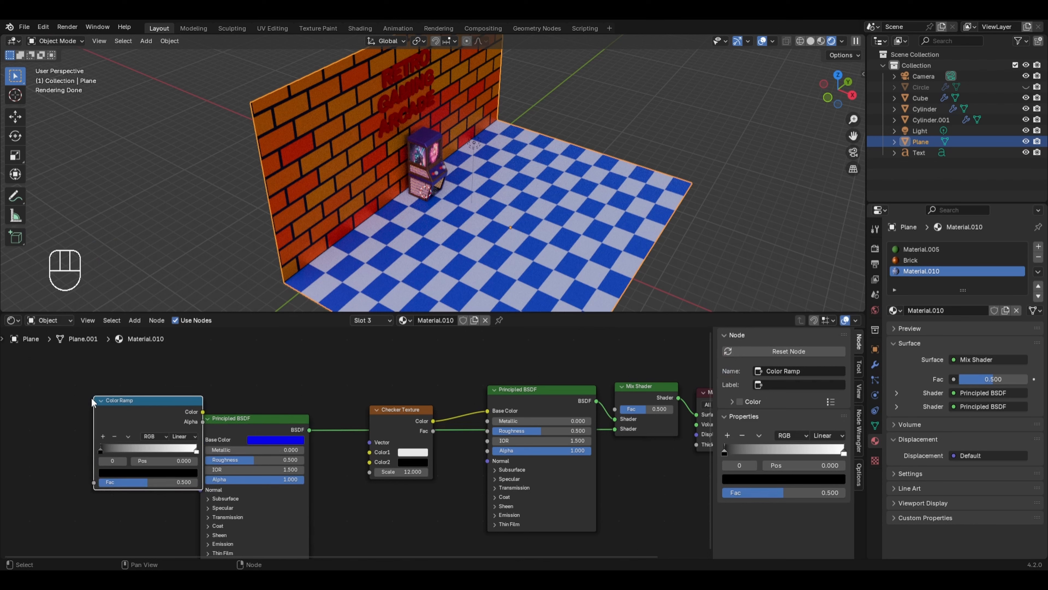
drag(202, 411, 615, 409)
Add a Noise Texture with scale 4.6, connect its Fac to the Color Ramp, and move the ramp's white stop to 0.968.
middle_drag(354, 416, 601, 403)
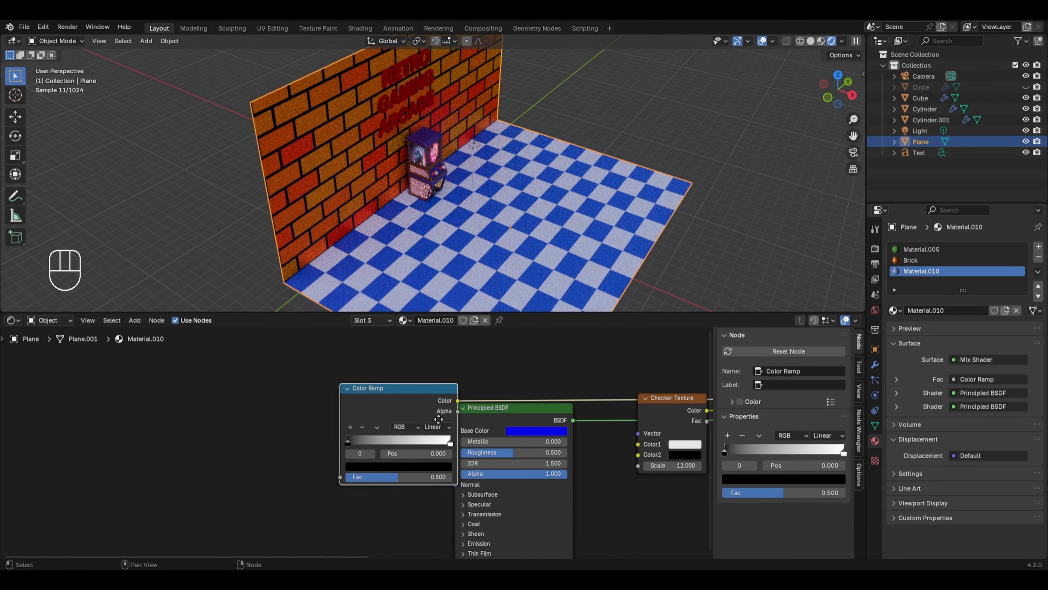
key(shift+a)
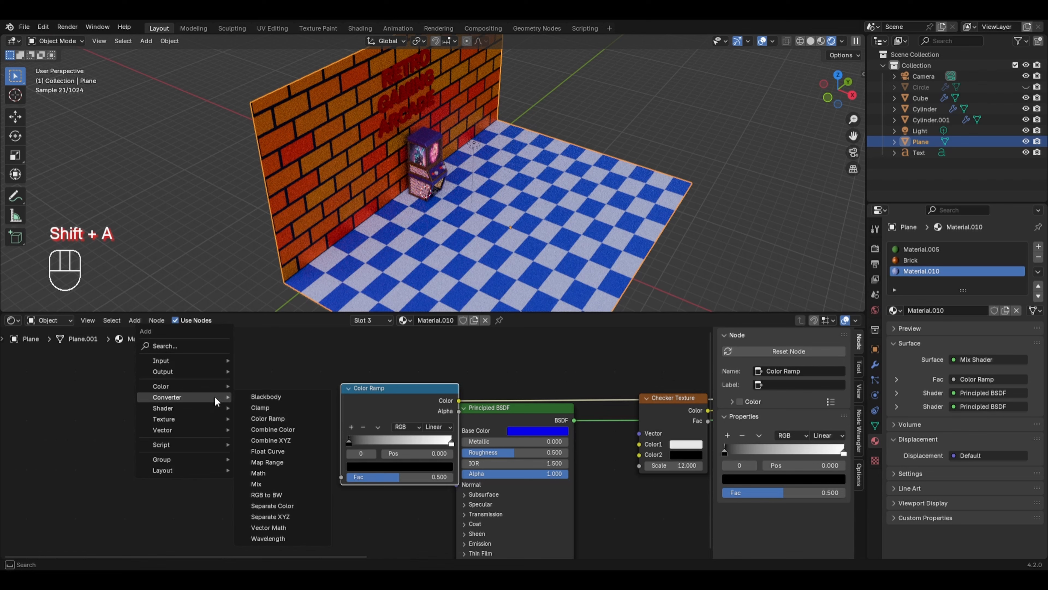
mouse_move(191, 417)
click(268, 363)
click(295, 377)
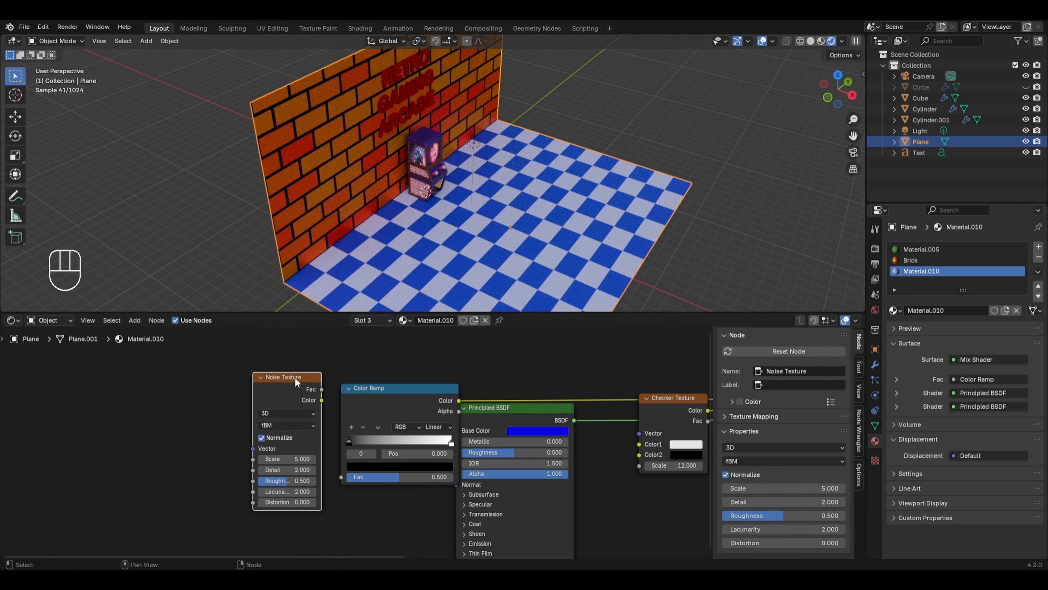
drag(322, 398, 386, 437)
mouse_move(449, 443)
mouse_down()
mouse_move(418, 442)
mouse_move(448, 441)
mouse_up()
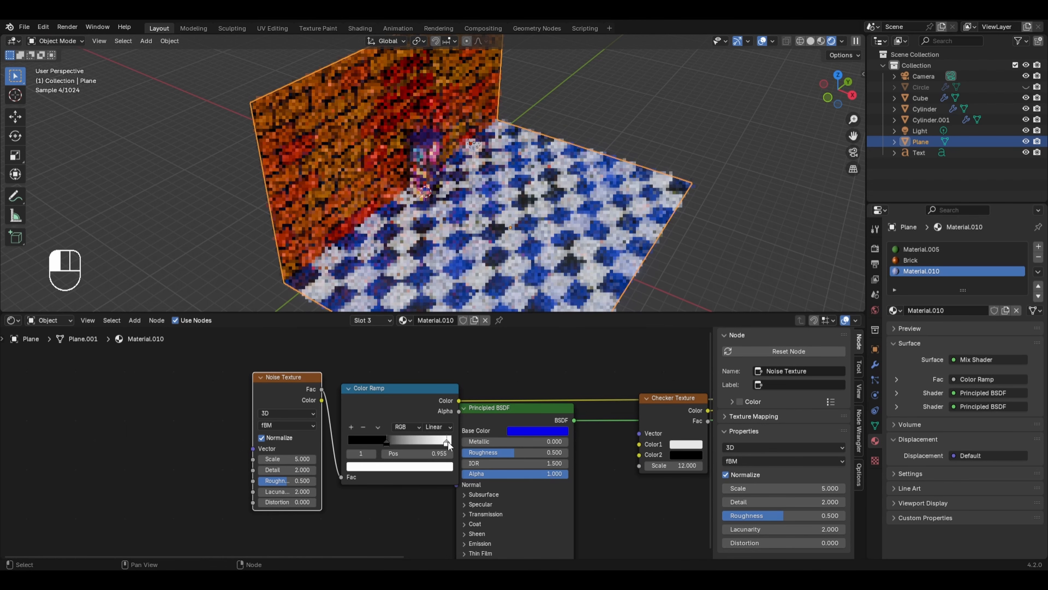
drag(288, 459, 272, 459)
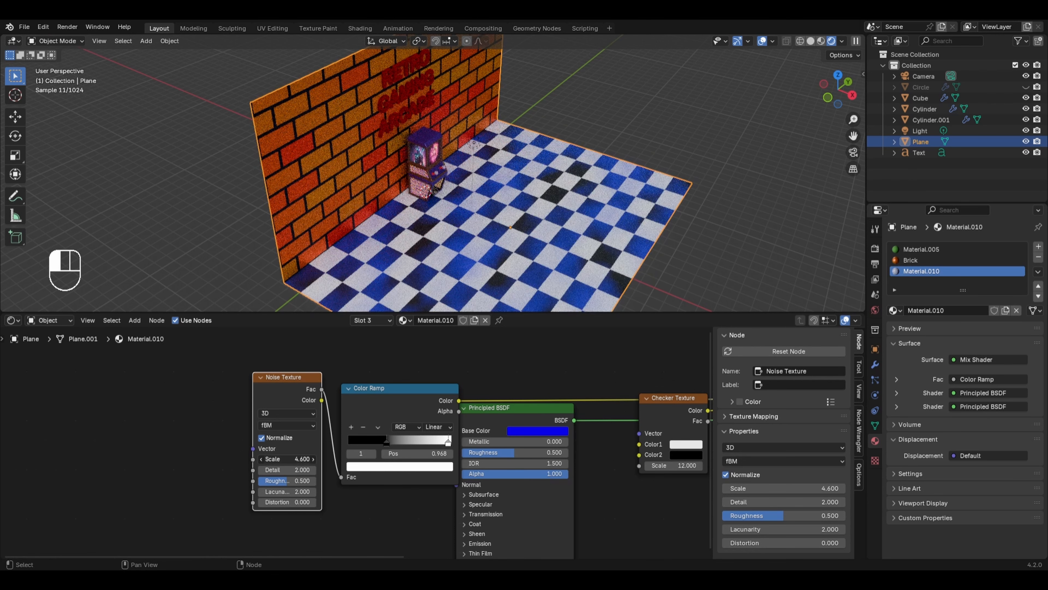
Set the blue Principled BSDF's roughness to 0 and move the Color Ramp's black stop to 0.418.
drag(513, 452, 461, 451)
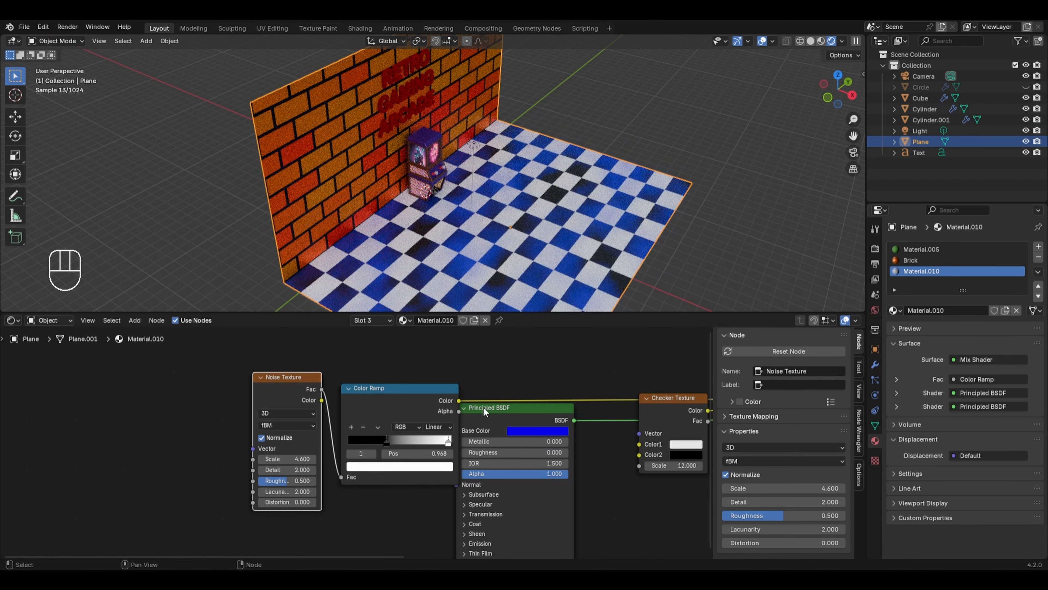
scroll(399, 442, up, 1)
drag(390, 442, 396, 442)
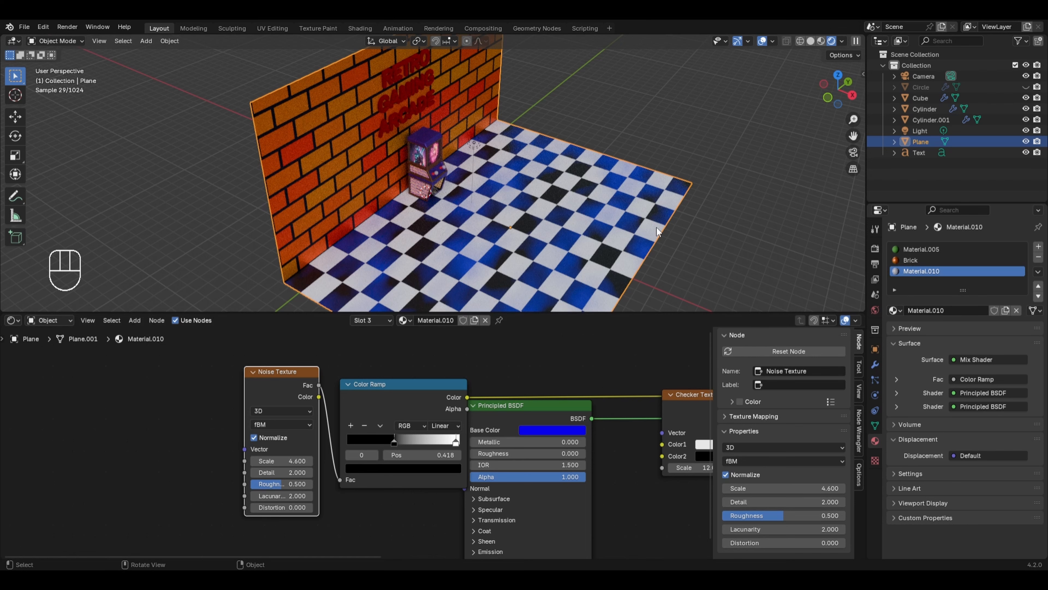
scroll(547, 219, up, 3)
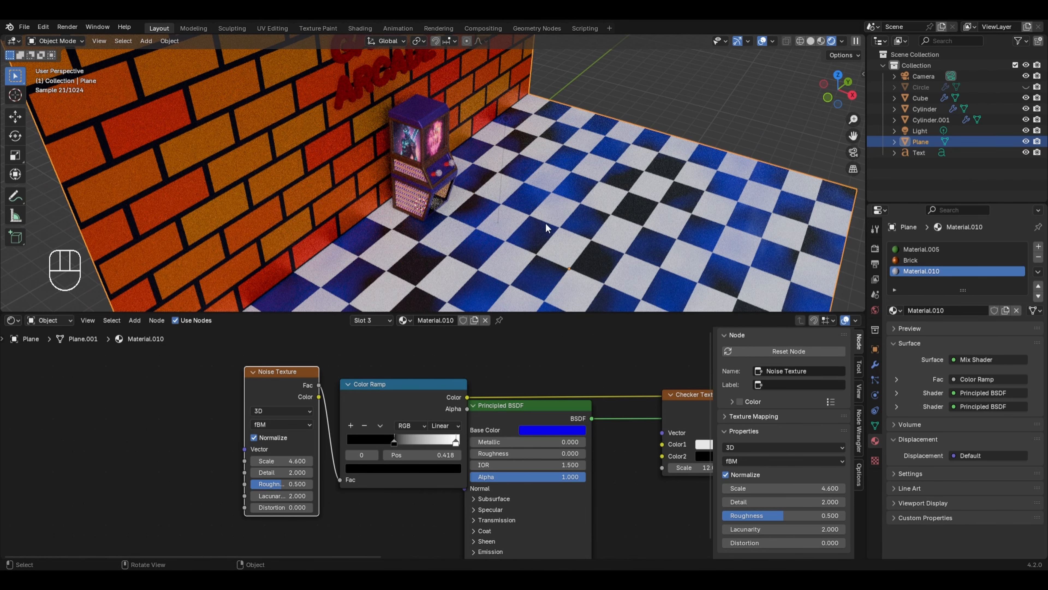
Duplicate the Mix Shader and insert the copy between the original Mix Shader and the Material Output.
scroll(655, 403, down, 2)
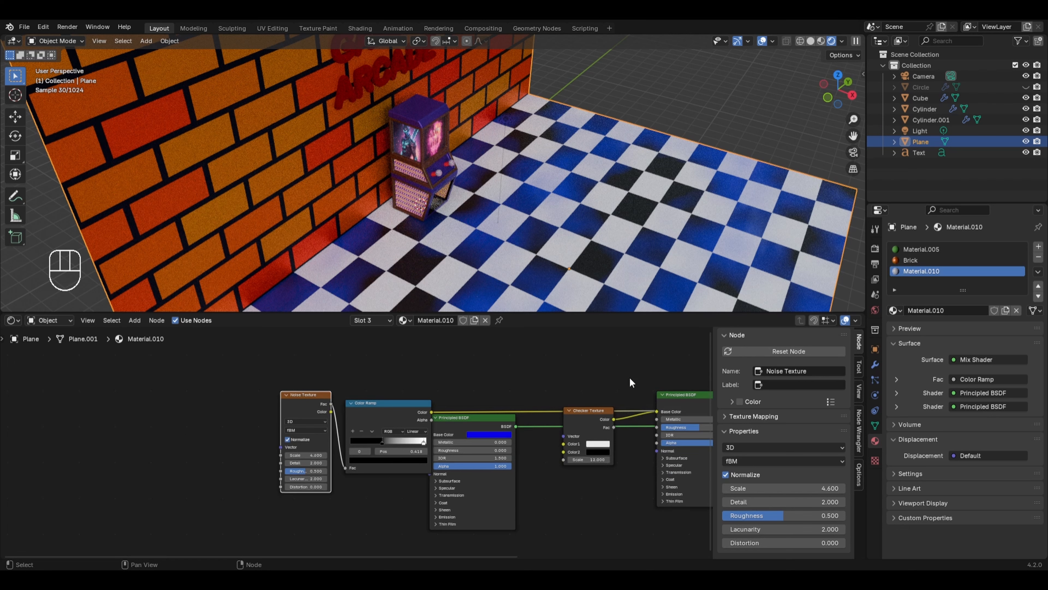
middle_drag(611, 377, 461, 379)
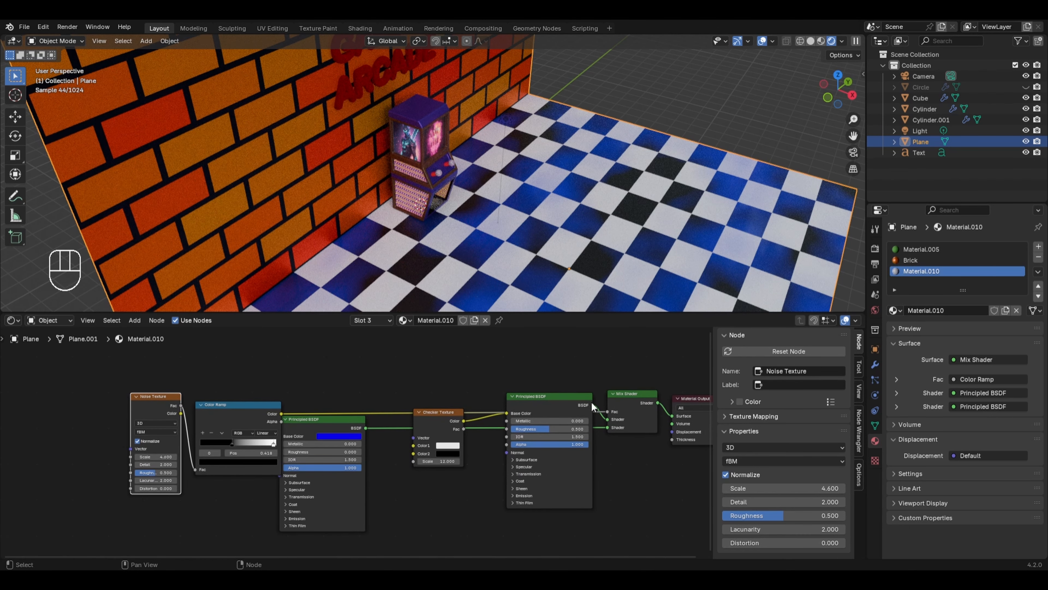
click(634, 399)
scroll(635, 398, up, 2)
middle_drag(635, 397, 517, 419)
key(shift+d)
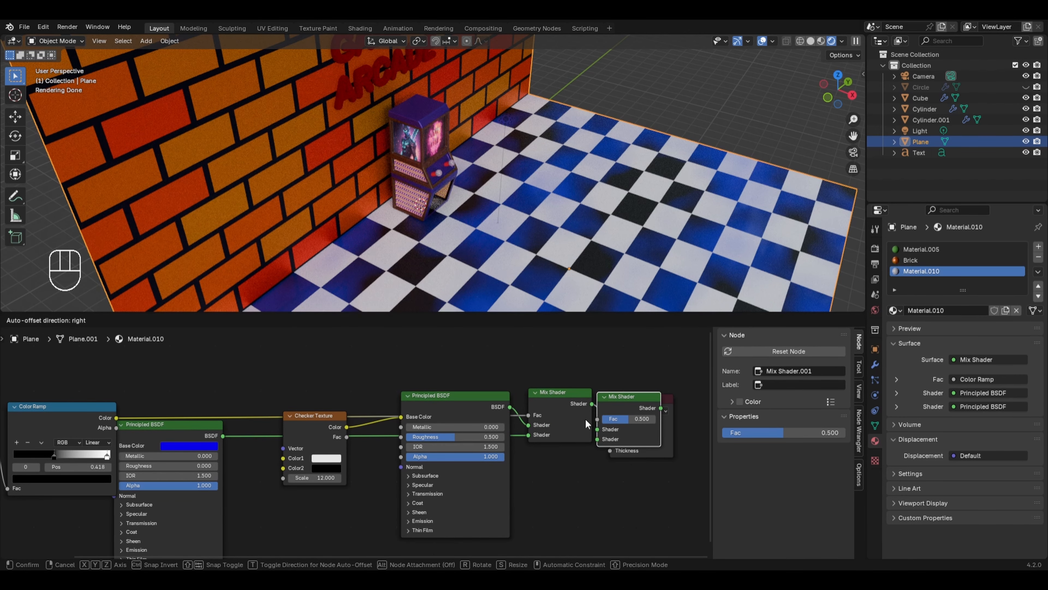
click(585, 419)
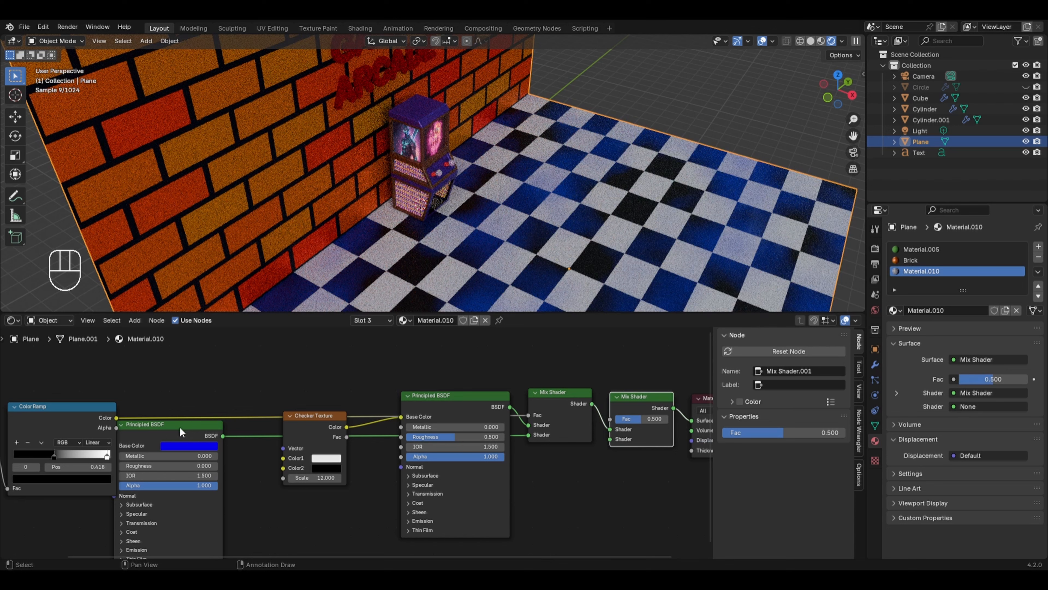
Duplicate the blue Principled BSDF, place the copy below the Mix Shaders, and set its base color to red.
click(180, 427)
scroll(179, 430, down, 1)
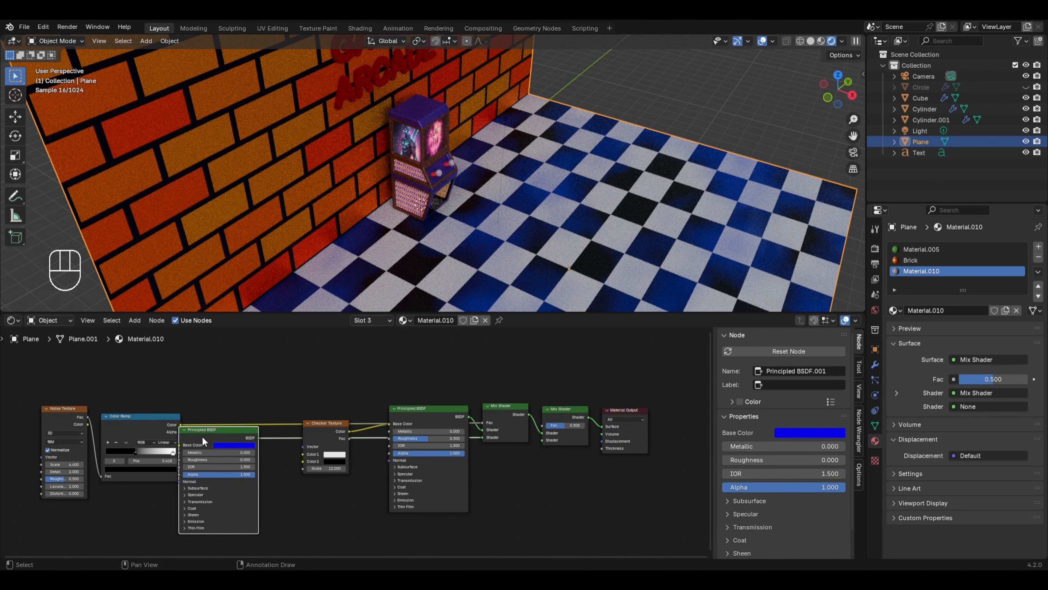
key(shift+d)
click(539, 487)
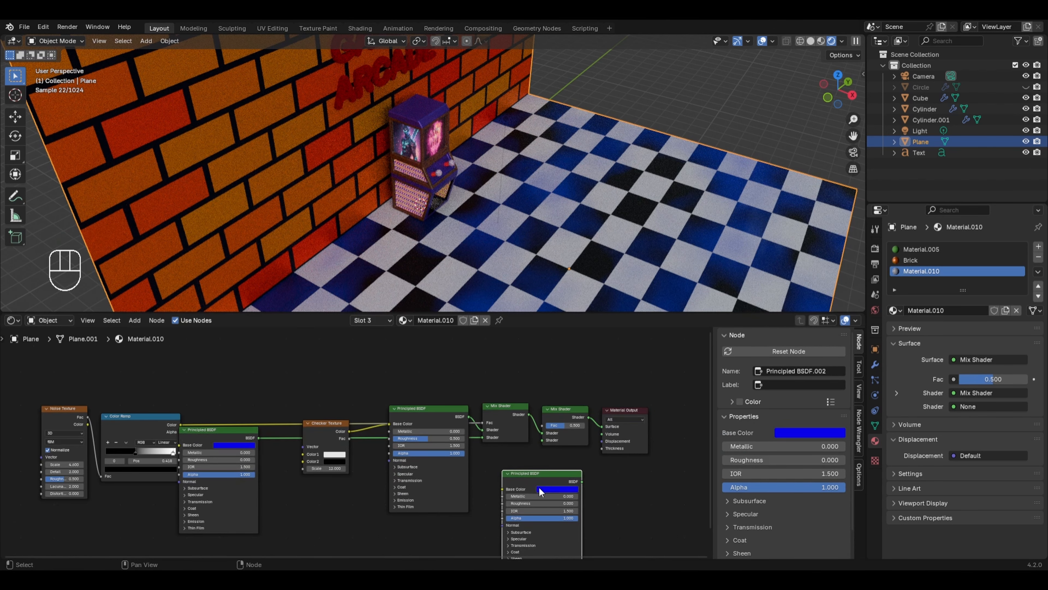
click(539, 486)
drag(568, 440, 571, 448)
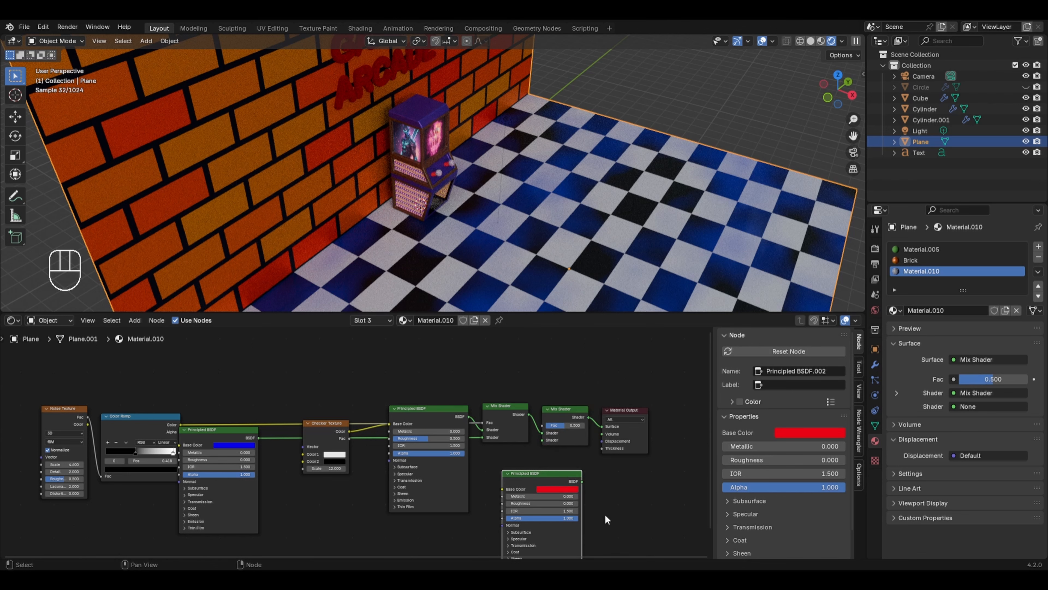
Connect the red Principled BSDF to the second Shader input of the new Mix Shader.
scroll(587, 481, up, 2)
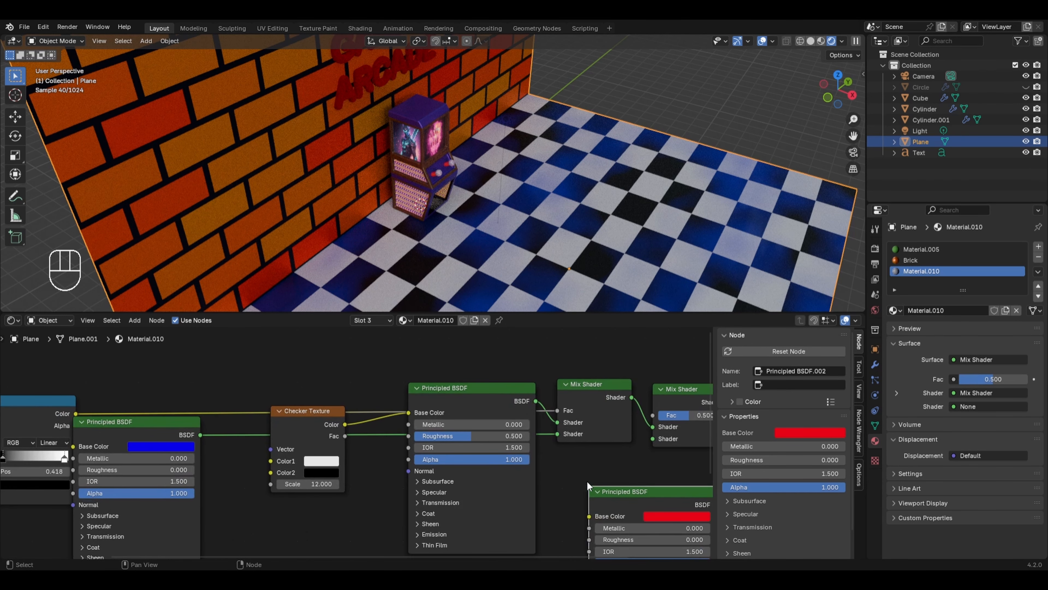
middle_drag(597, 481, 499, 457)
drag(614, 489, 548, 420)
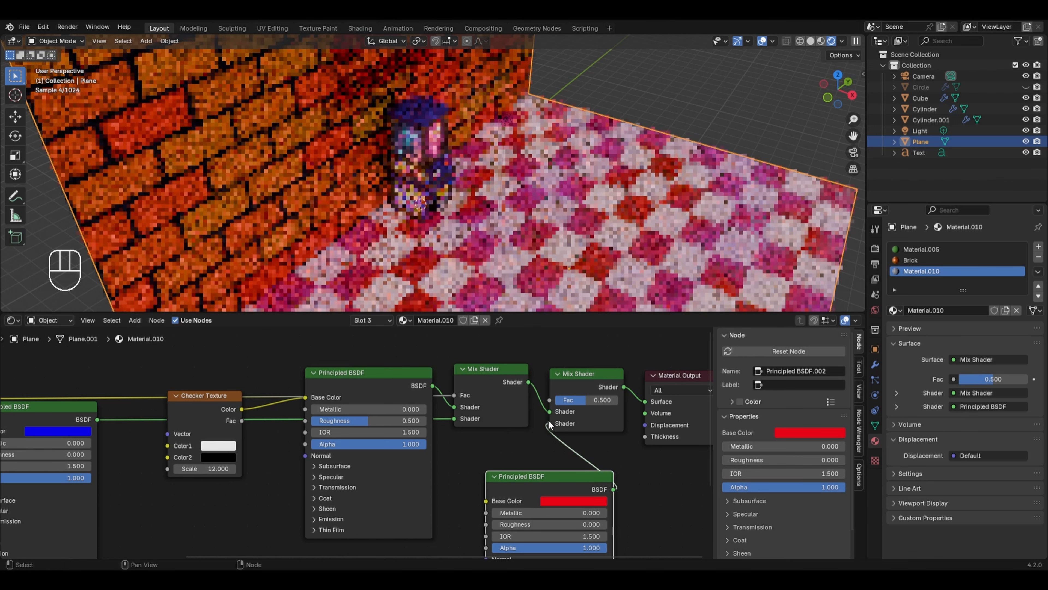
Duplicate the Noise Texture and Color Ramp together and connect the copied ramp's Color to the second Mix Shader's Fac.
scroll(357, 441, down, 2)
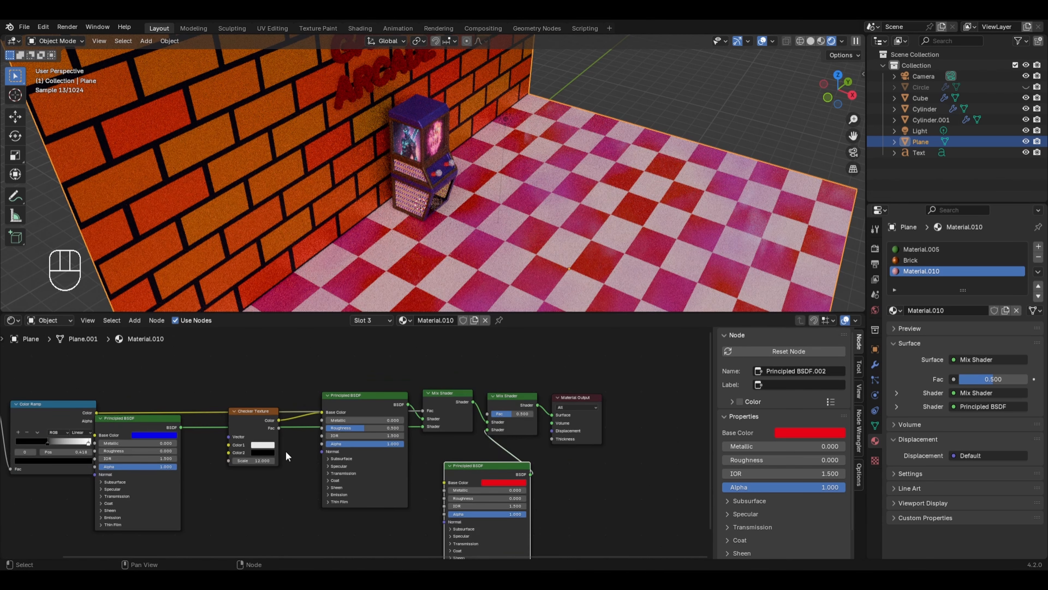
middle_drag(277, 451, 337, 472)
drag(139, 391, 23, 432)
key(shift+d)
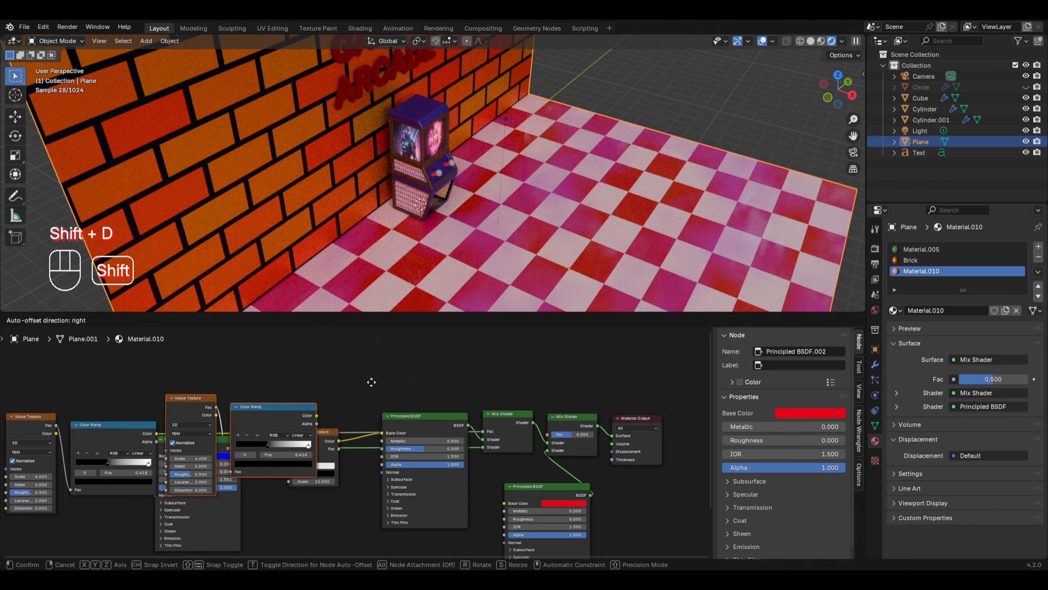
click(375, 379)
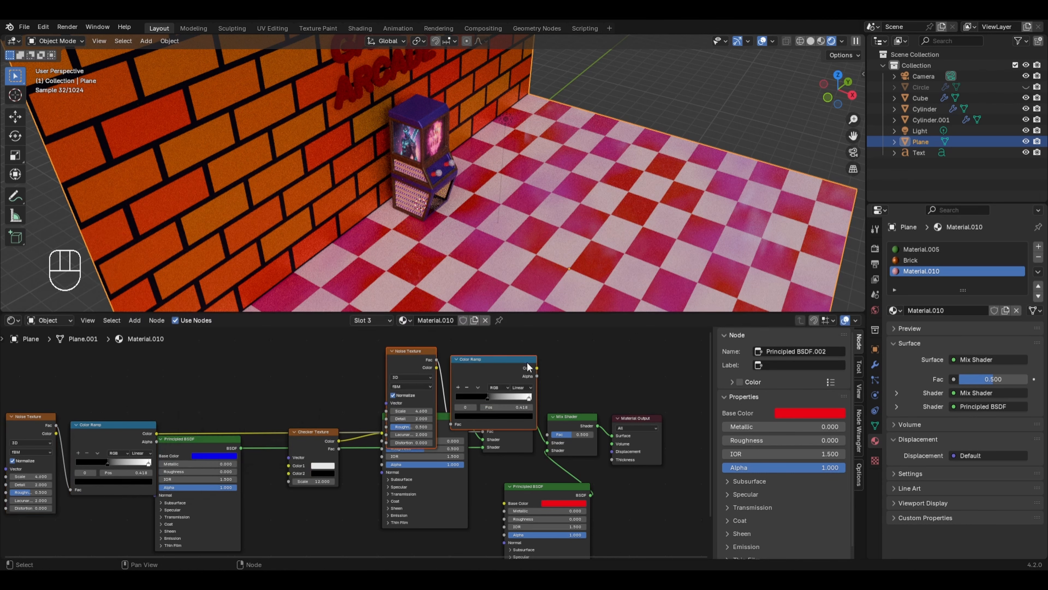
drag(536, 367, 548, 435)
Move the copied Color Ramp's white stop to 0.850 and shift the copied nodes higher above the shader nodes.
drag(529, 398, 520, 398)
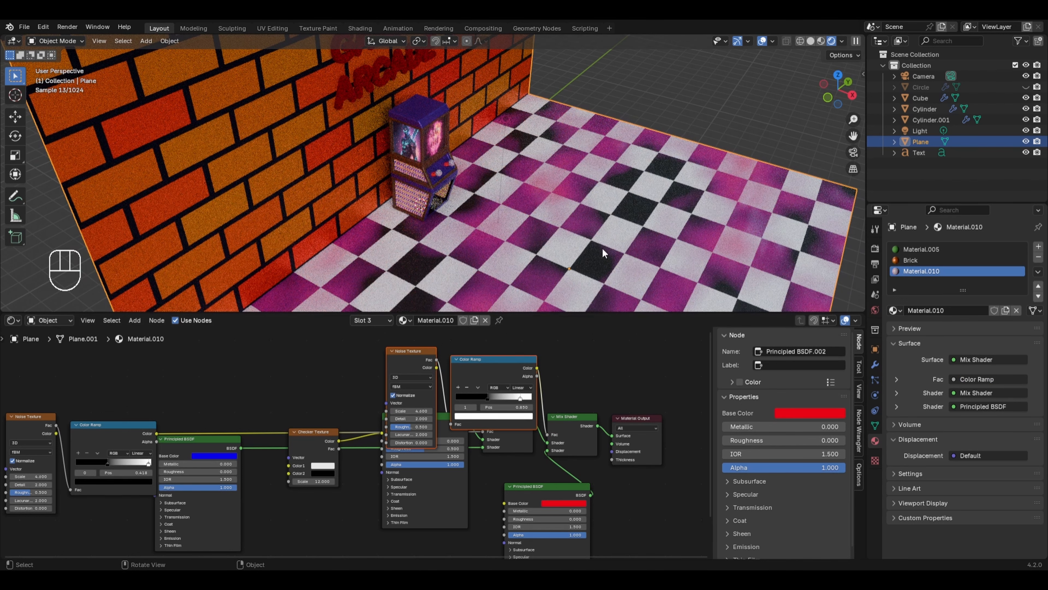
drag(496, 370, 497, 346)
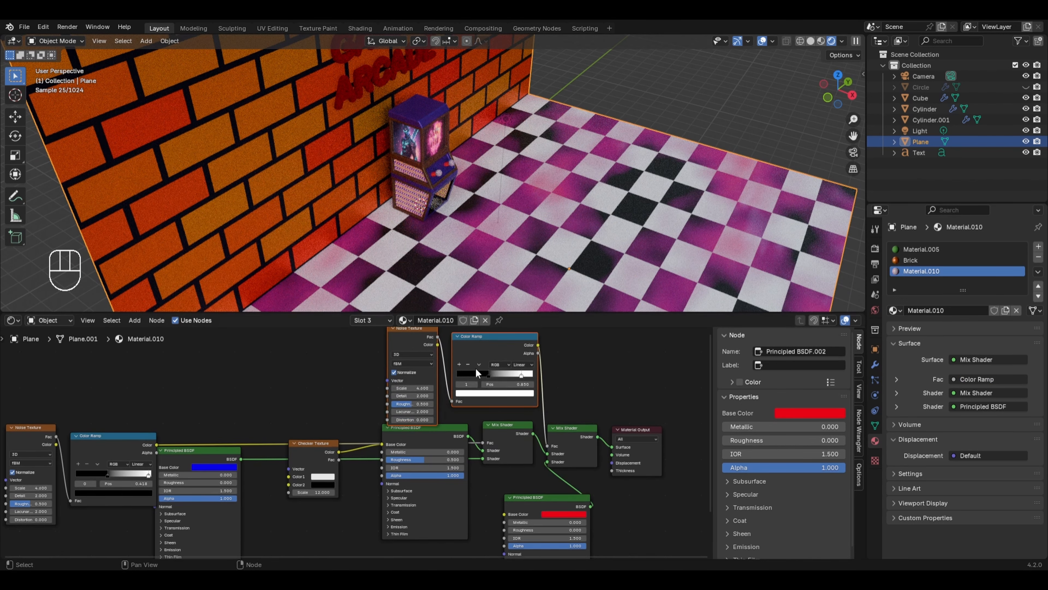
Set the copied Noise Texture's scale to 5.7.
scroll(481, 354, up, 3)
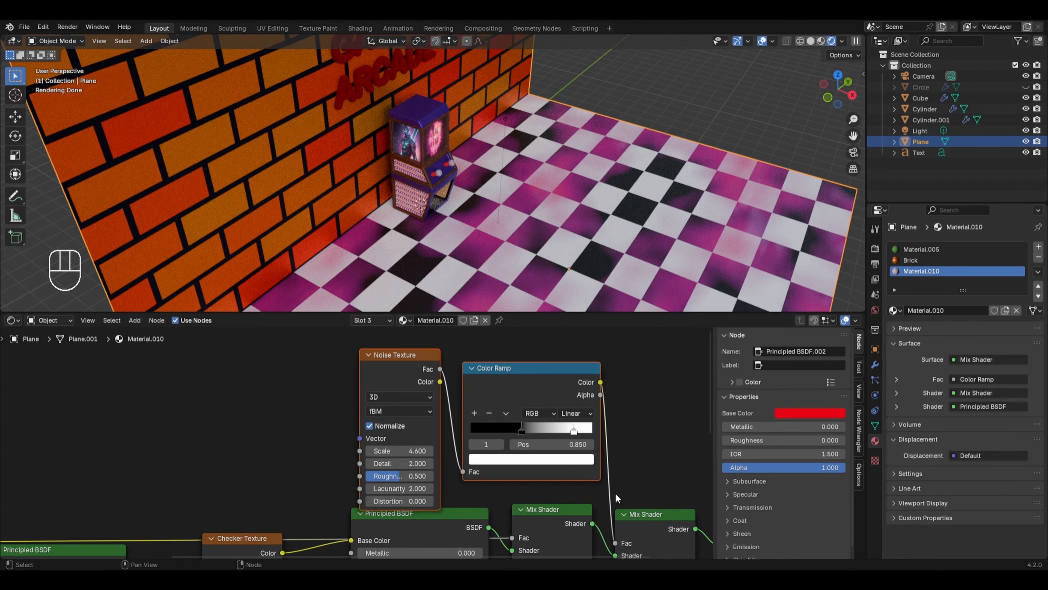
click(411, 435)
drag(411, 450, 450, 451)
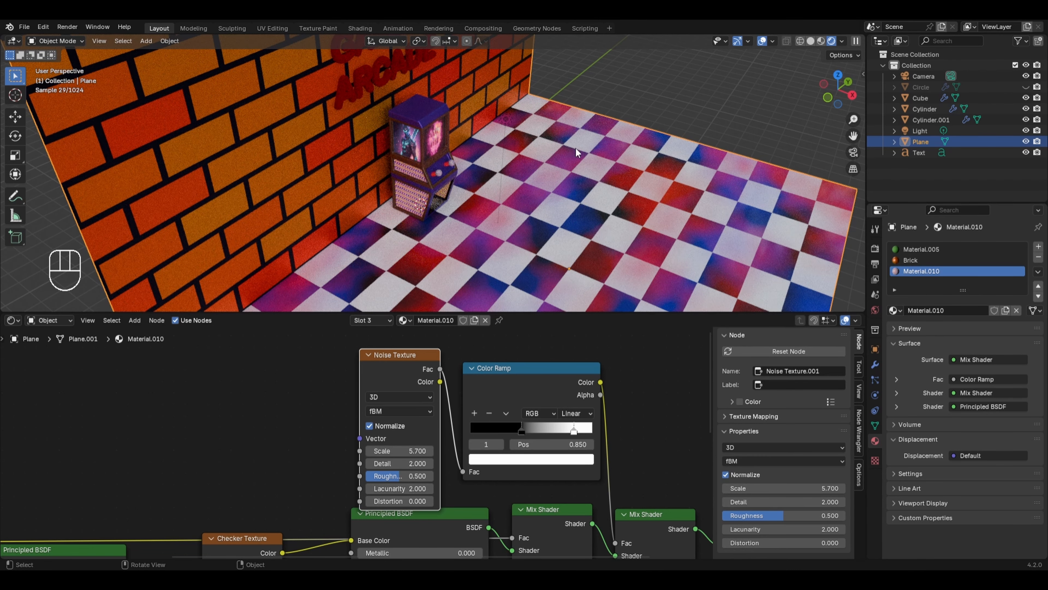
scroll(421, 396, down, 2)
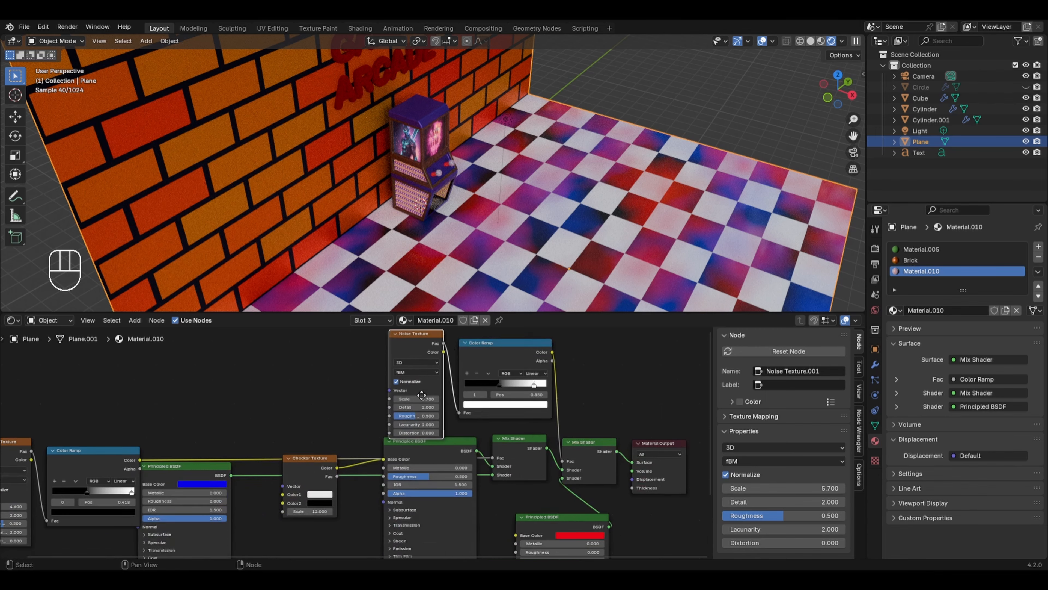
Place the Checker Texture and its Principled BSDF side by side before the Mix Shaders, with the blue Principled BSDF below the Checker Texture.
middle_drag(422, 395, 447, 377)
drag(323, 460, 330, 484)
drag(450, 442, 425, 458)
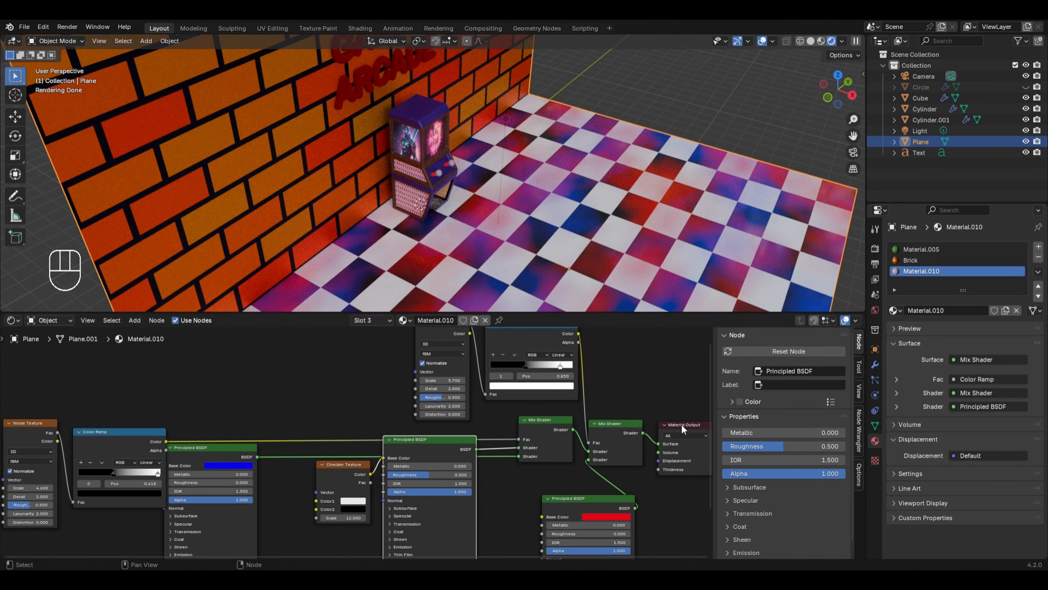
drag(238, 460, 497, 495)
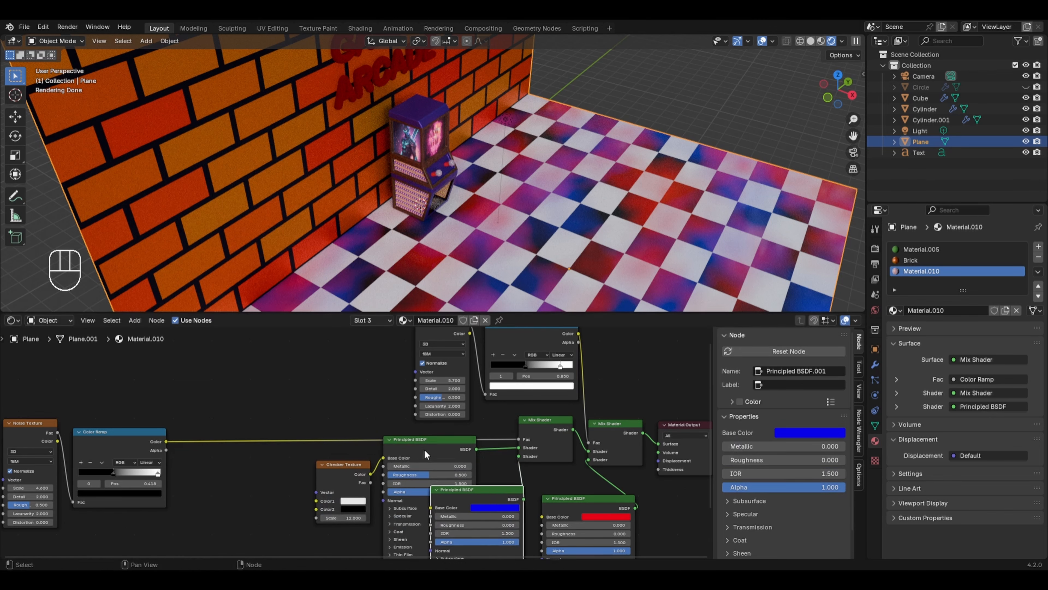
drag(426, 454, 413, 447)
drag(342, 470, 313, 452)
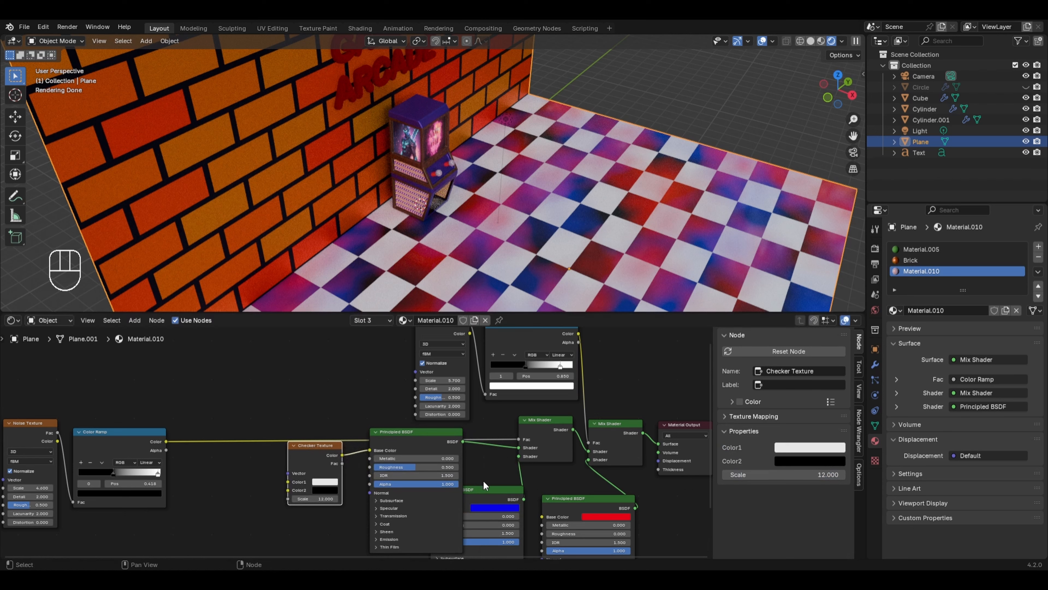
drag(487, 491, 313, 514)
scroll(354, 445, up, 1)
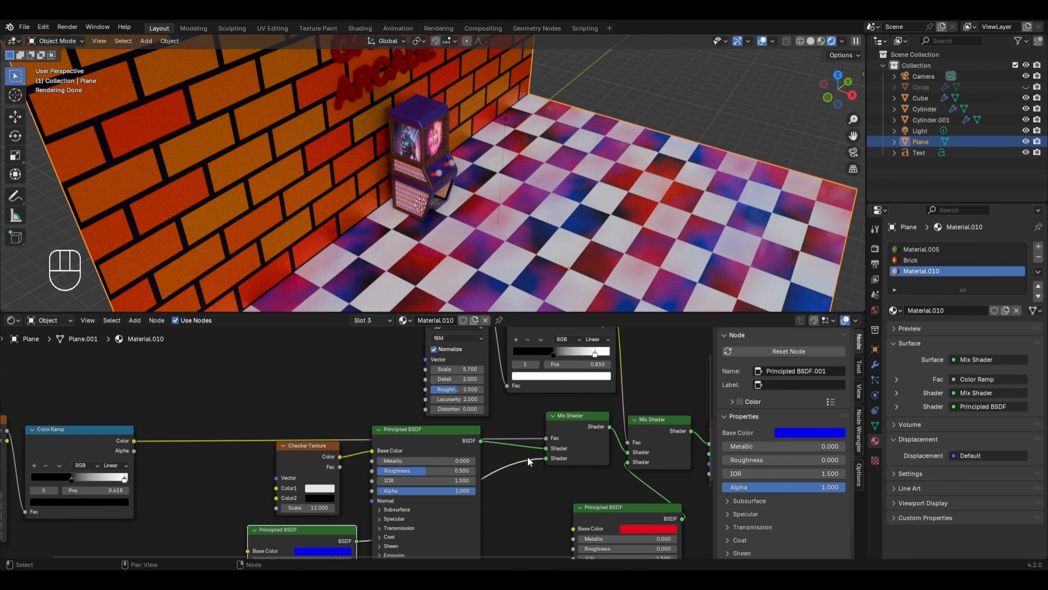
Move the original Noise Texture and its Color Ramp together, closer to and slightly above the Checker Texture.
scroll(527, 457, down, 2)
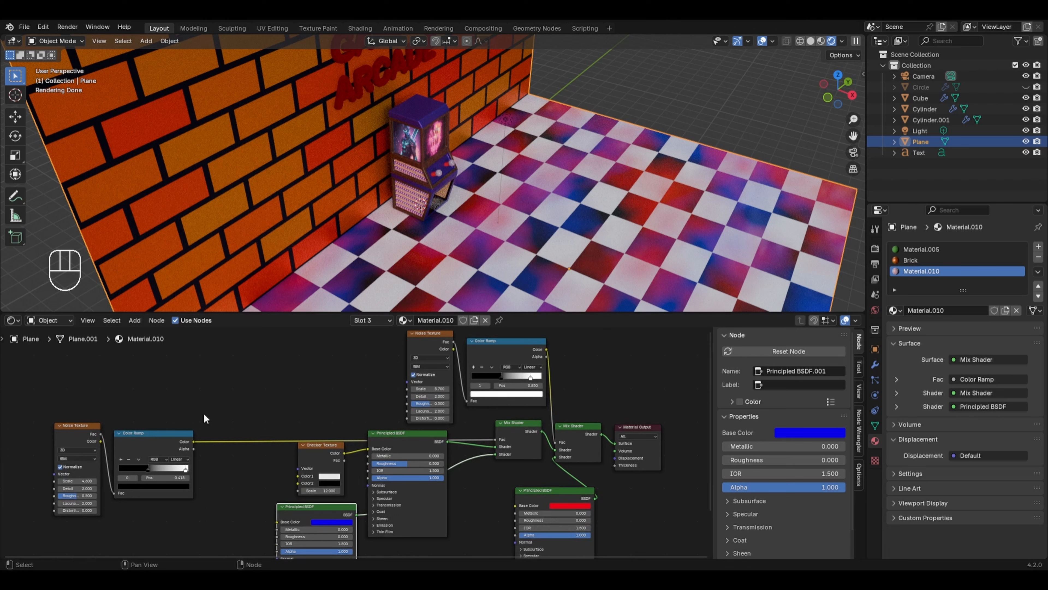
click(70, 424)
drag(72, 400, 207, 423)
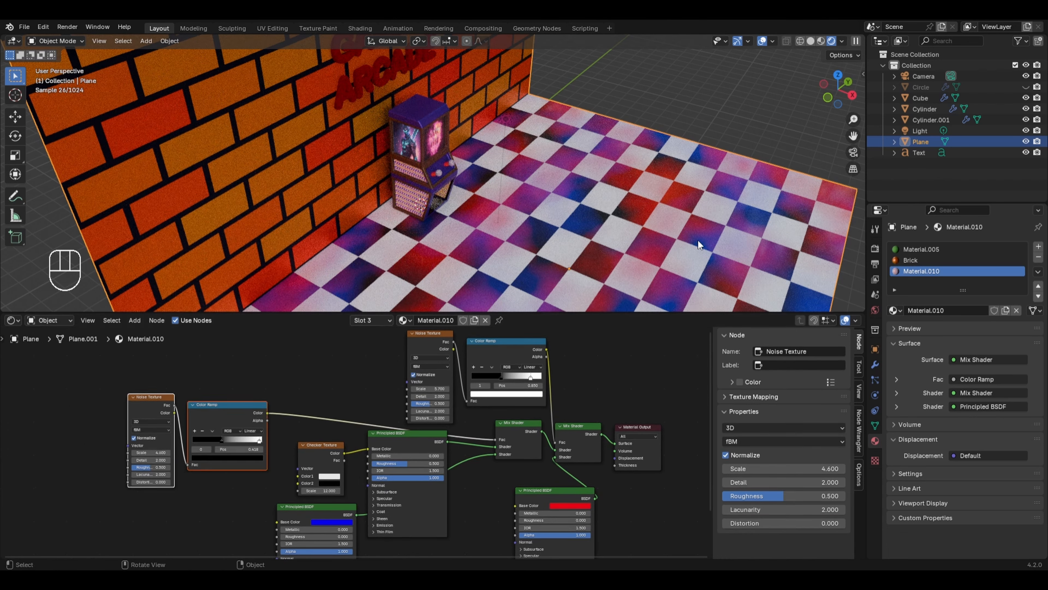
Move the red Principled BSDF closer beneath the two Mix Shader nodes.
scroll(615, 442, up, 2)
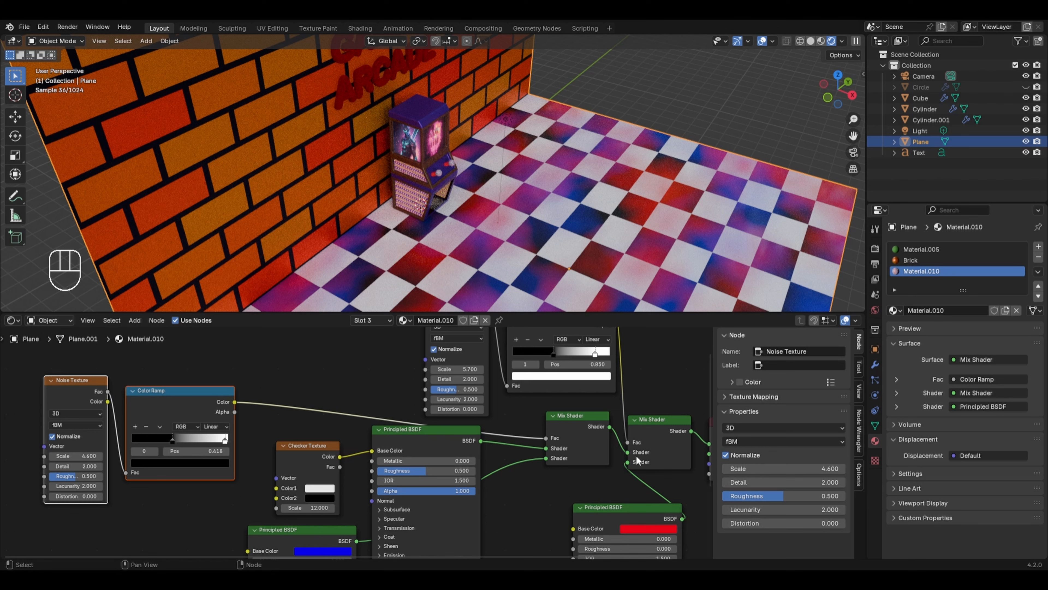
click(588, 435)
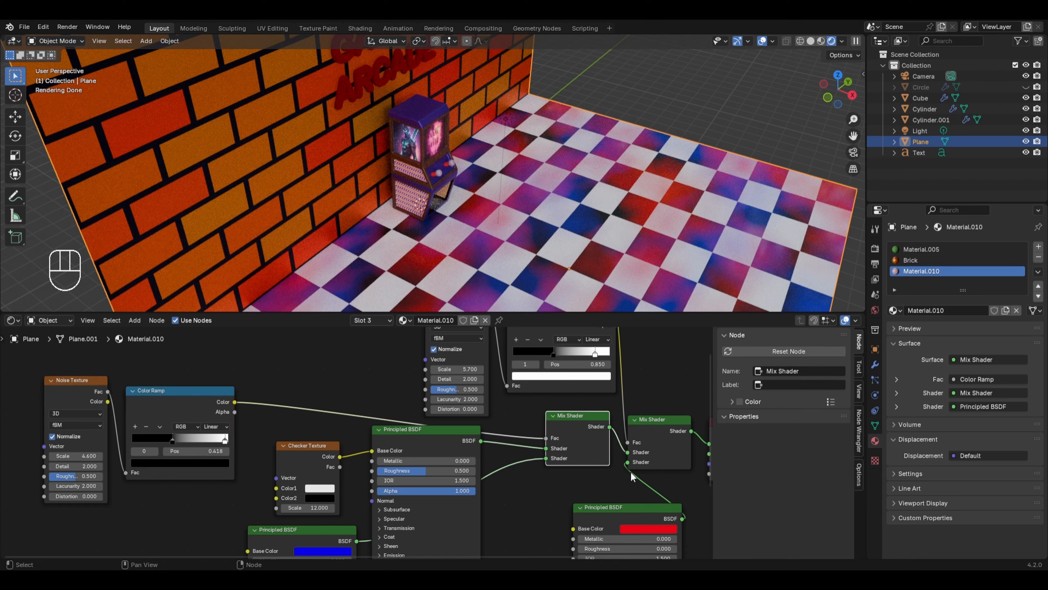
drag(591, 511, 559, 495)
middle_drag(664, 353, 625, 412)
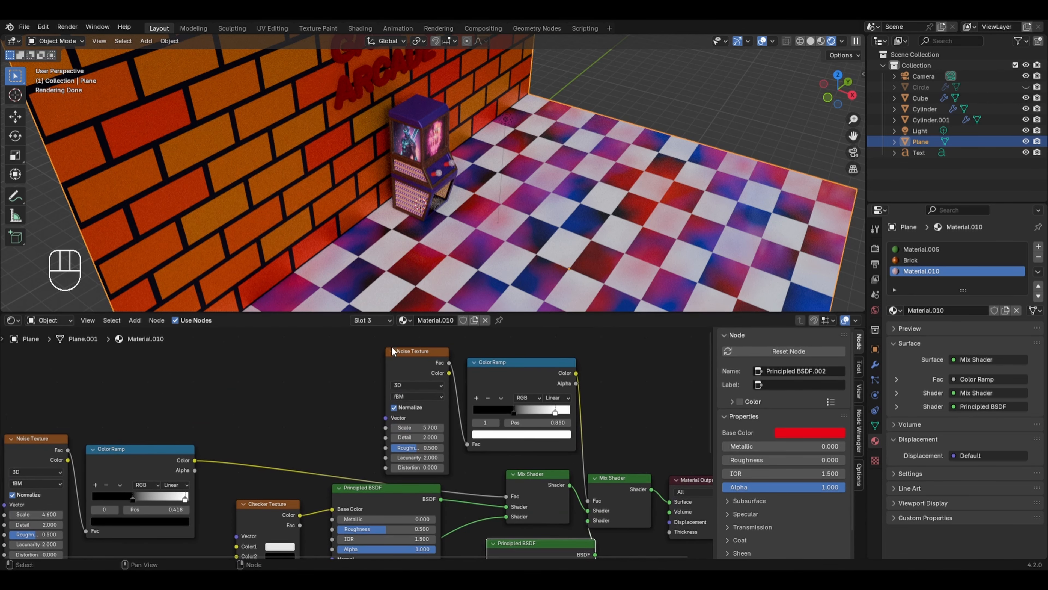